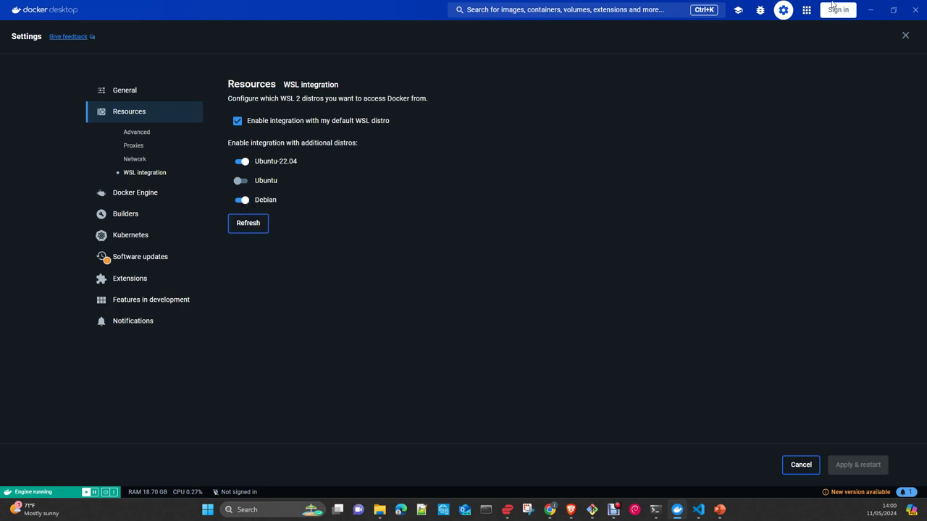
# Step: Switch to VS Code and list the packages installed in the active conda environment in the terminal
pyautogui.click(871, 14)
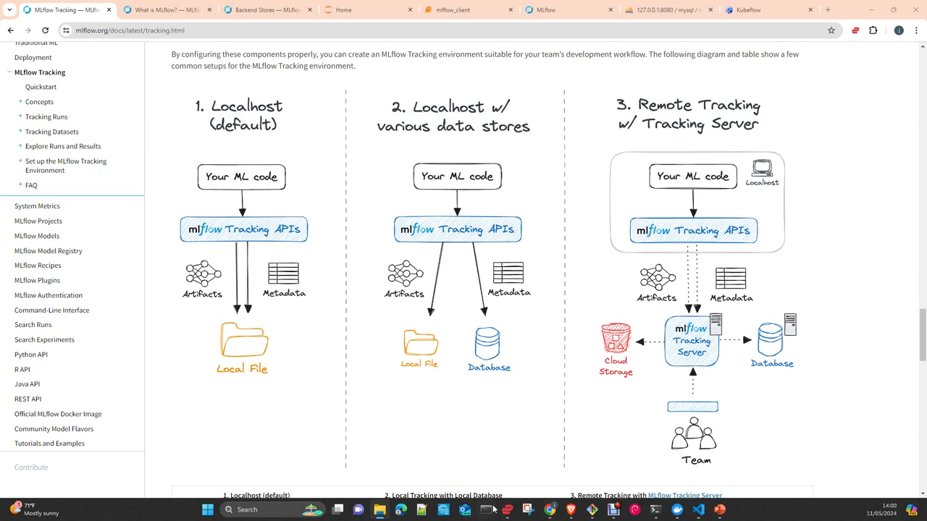
pyautogui.click(698, 509)
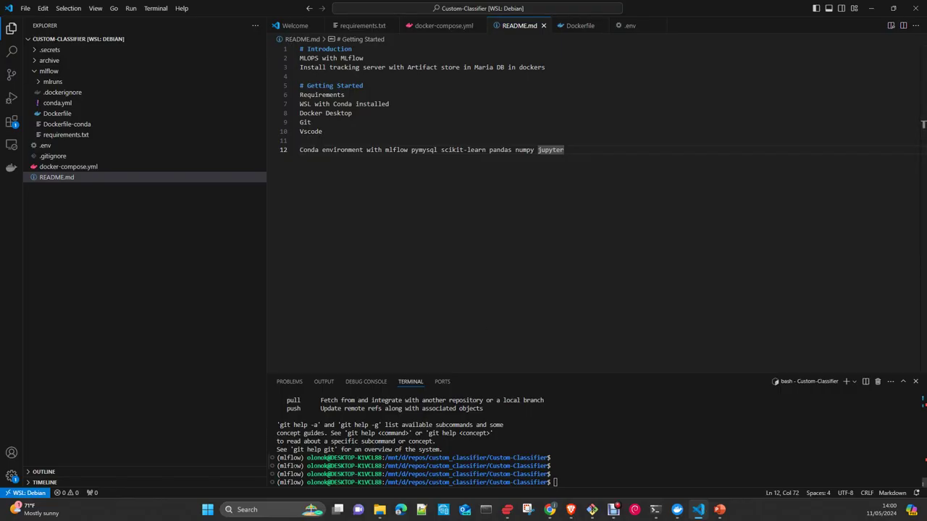
pyautogui.doubleClick(290, 458)
pyautogui.click(567, 454)
pyautogui.write('conda list')
pyautogui.press('Return')
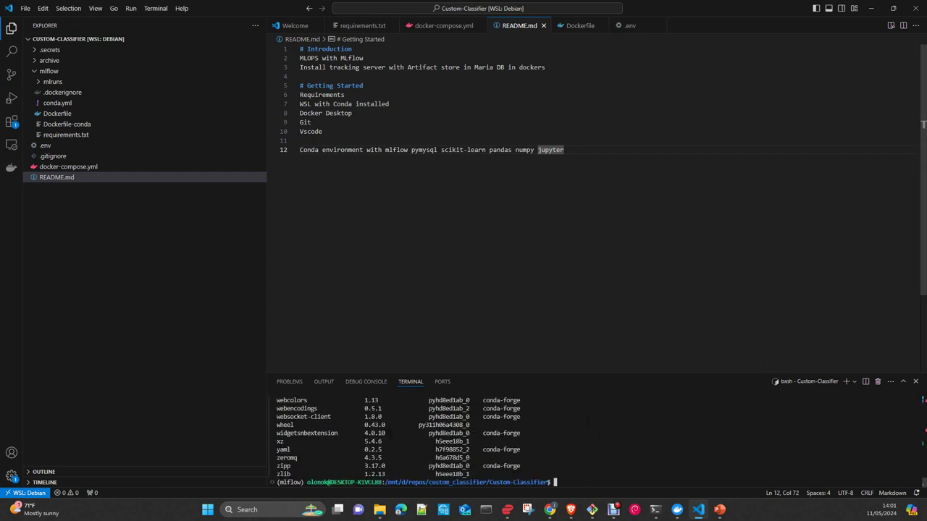
# Step: Enlarge the terminal panel and examine the conda package list from its beginning
pyautogui.scroll(15, 579, 435)
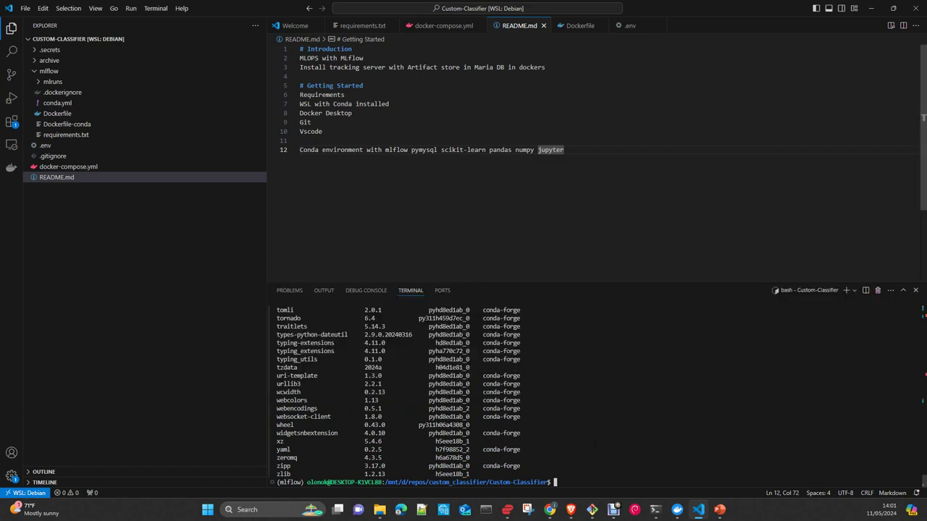
pyautogui.moveTo(574, 376); pyautogui.dragTo(574, 286)
pyautogui.scroll(20, 666, 428)
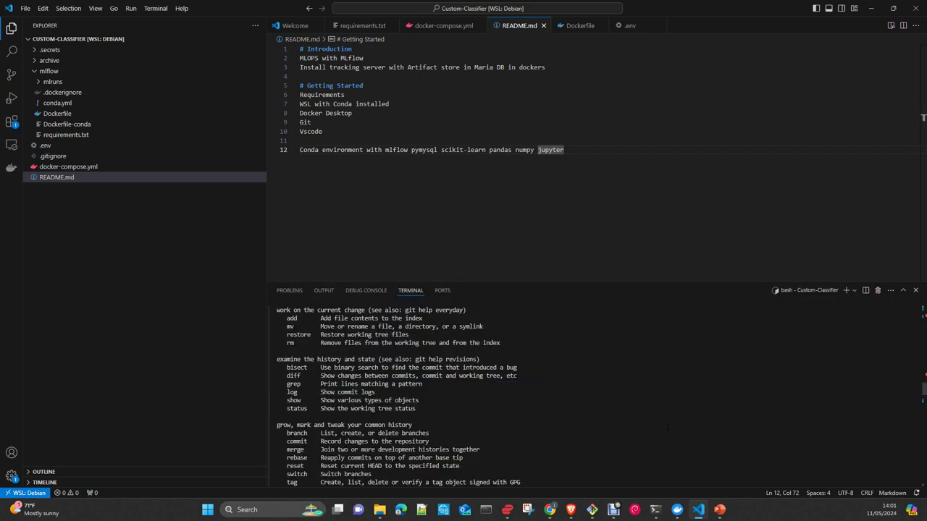
pyautogui.scroll(-6, 603, 457)
pyautogui.scroll(-2, 613, 456)
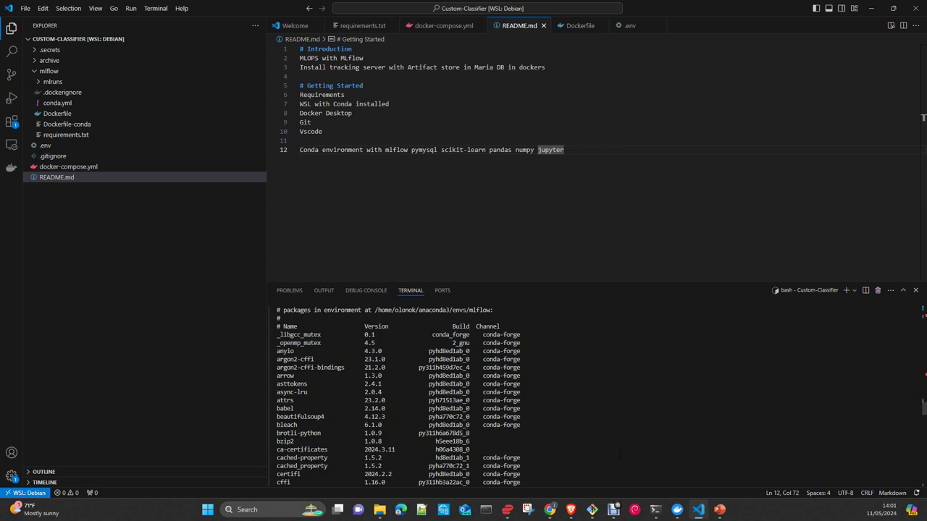
# Step: Open requirements.txt to check its required packages and go to the end of the terminal's package list
pyautogui.click(360, 28)
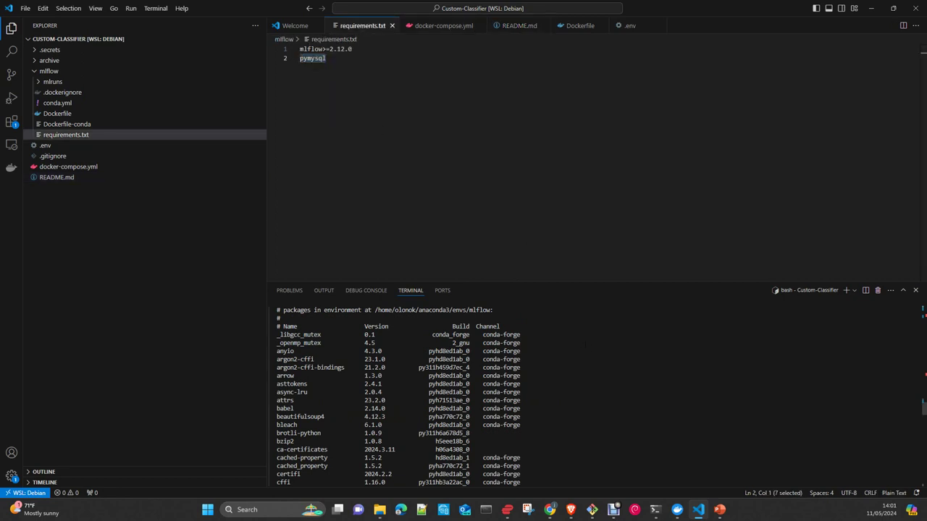
pyautogui.scroll(-5, 591, 348)
pyautogui.scroll(-20, 357, 339)
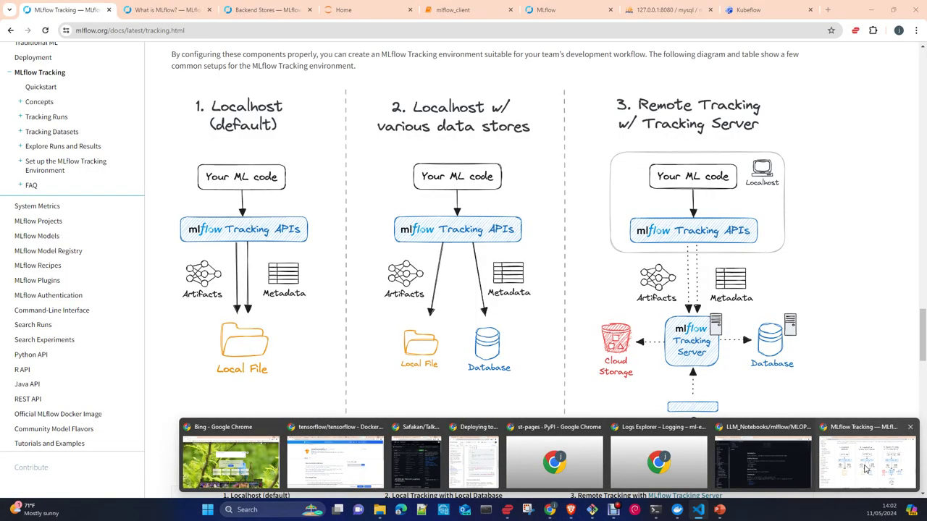
# Step: Switch to the mlflow_client notebook in Chrome and review its tracking setup and model training cells
pyautogui.click(865, 469)
pyautogui.click(463, 10)
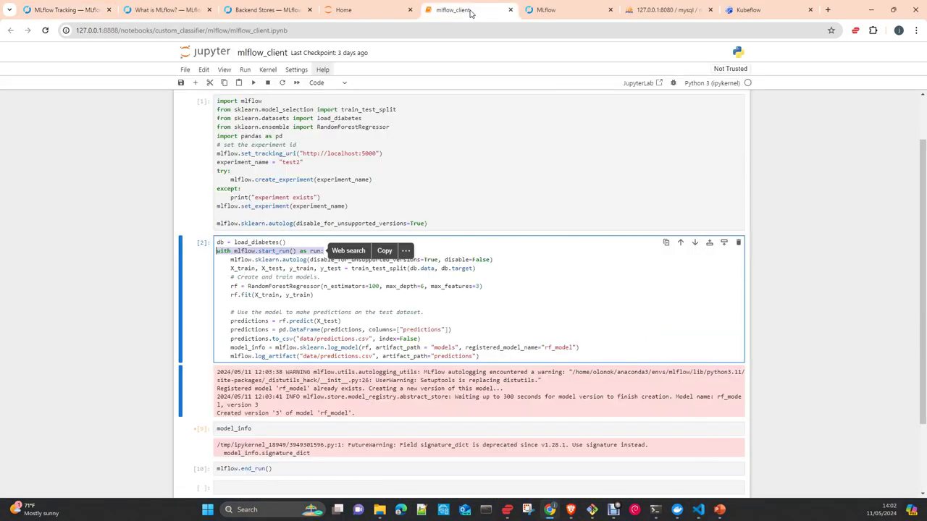
pyautogui.scroll(1, 422, 249)
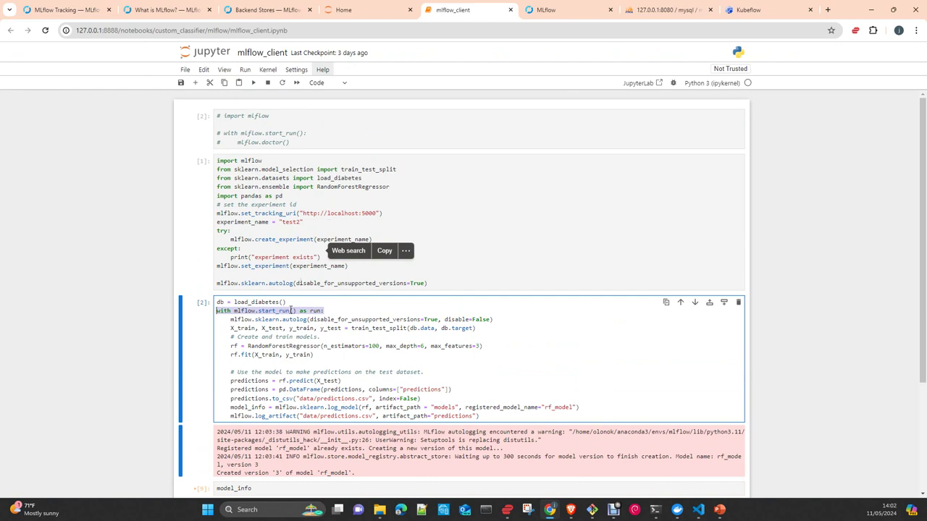
pyautogui.scroll(-1, 322, 334)
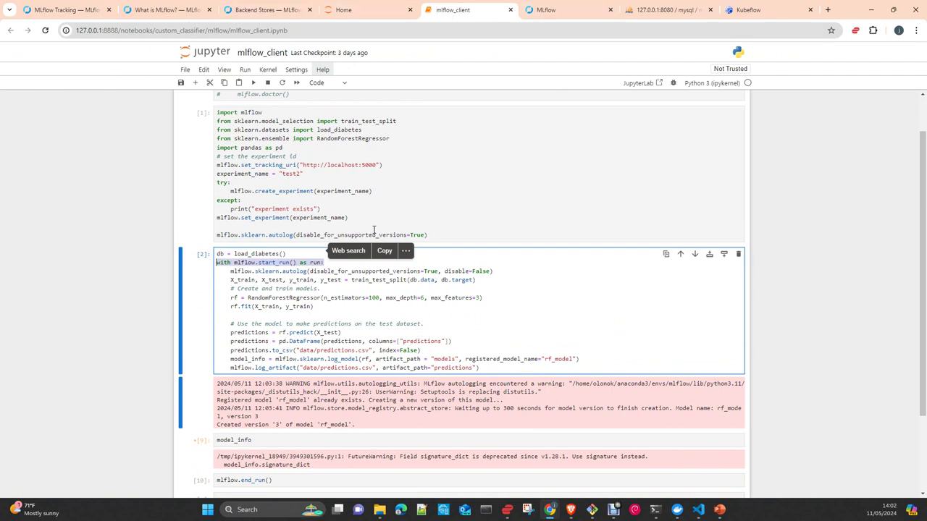
pyautogui.scroll(2, 268, 333)
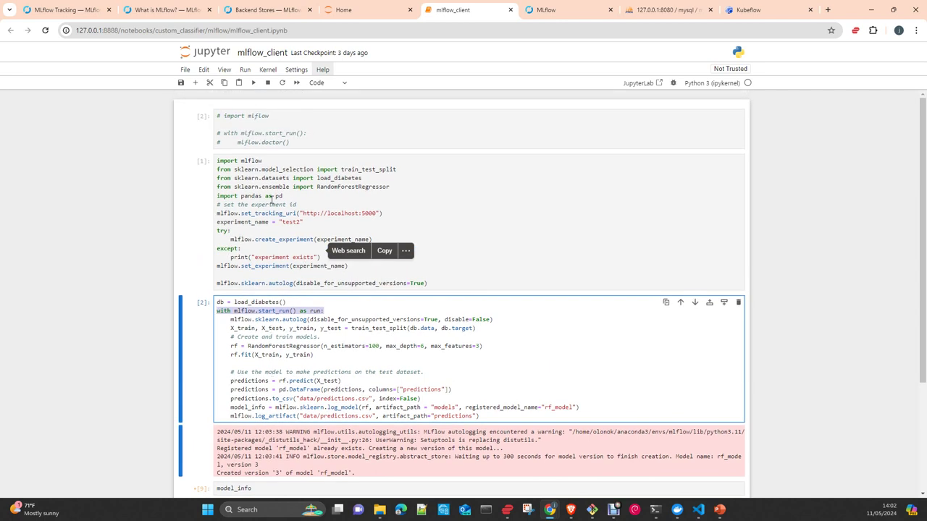
pyautogui.scroll(-2, 271, 300)
pyautogui.scroll(-2, 394, 246)
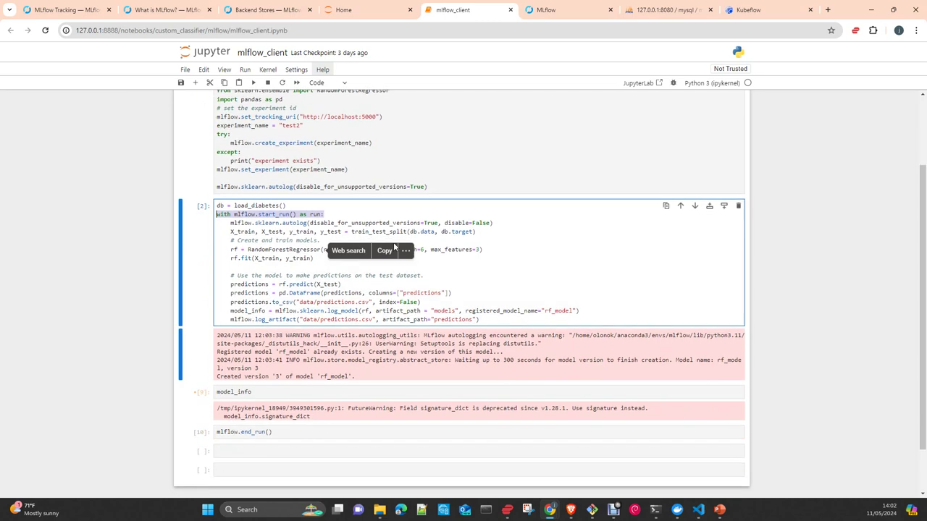
# Step: Return to VS Code, open docker-compose.yml and shrink the terminal panel to give the editor more room
pyautogui.click(873, 15)
pyautogui.press('Right')
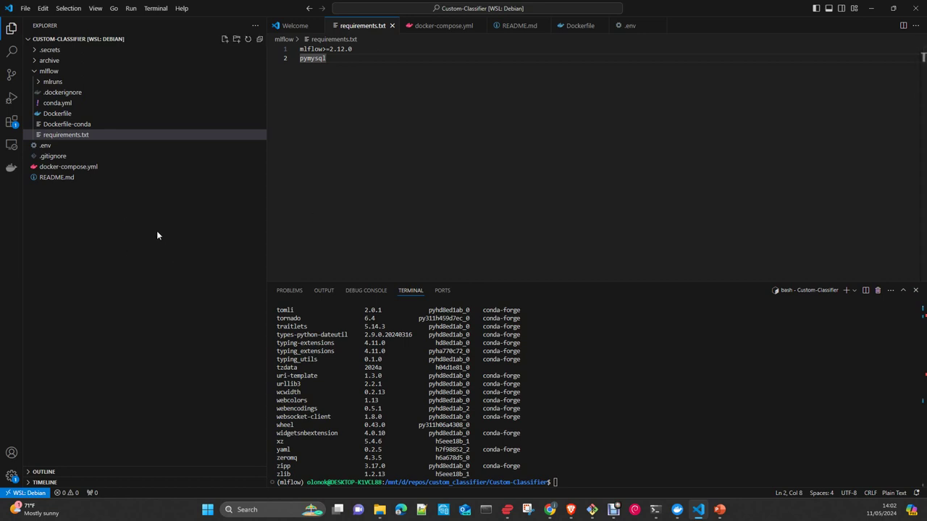
pyautogui.click(88, 168)
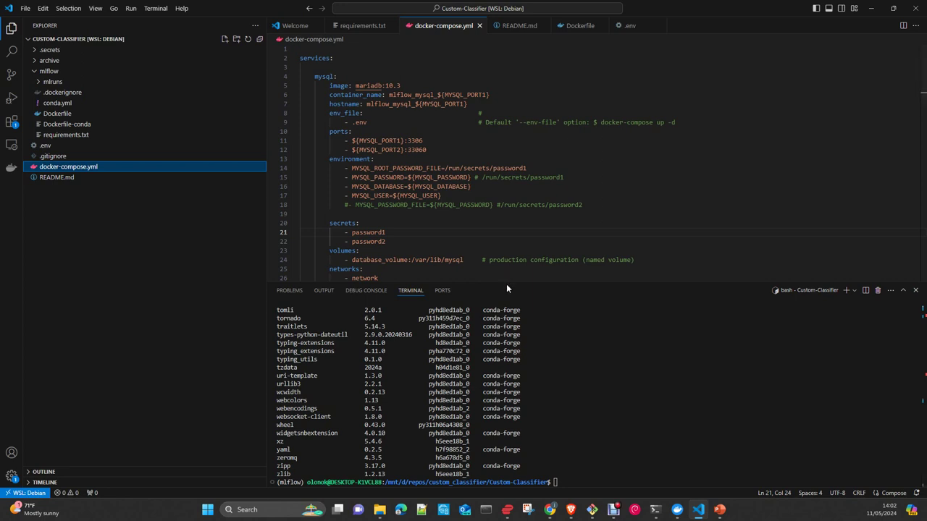
pyautogui.moveTo(504, 285); pyautogui.dragTo(362, 379)
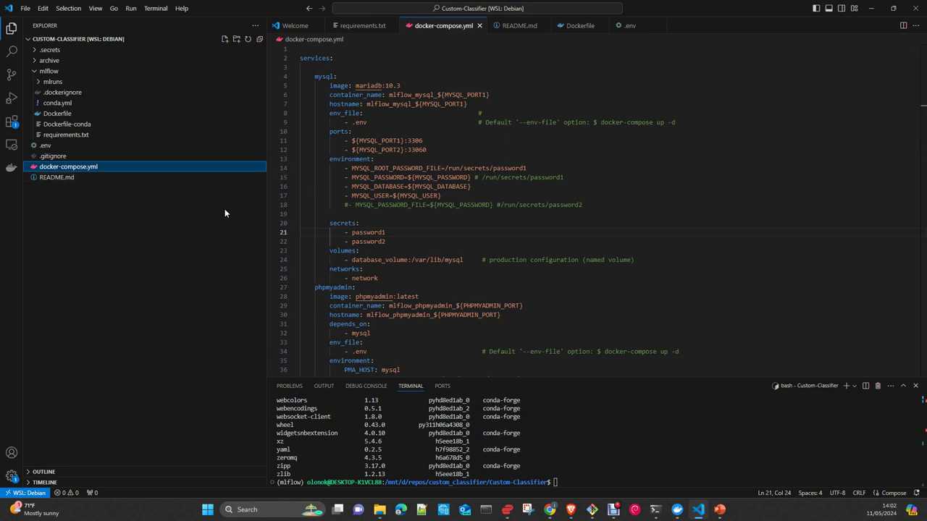
# Step: Run git without arguments in the terminal to check that it is available
pyautogui.click(555, 482)
pyautogui.write('git')
pyautogui.press('Return')
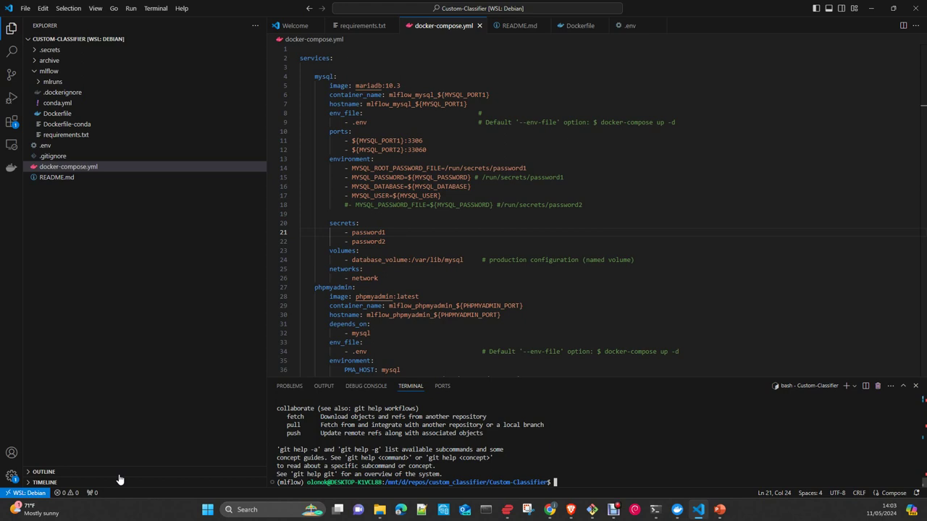
# Step: Inspect the project's top-level files and the mlflow folder's contents, leaving the folder expanded and docker-compose.yml selected
pyautogui.click(41, 72)
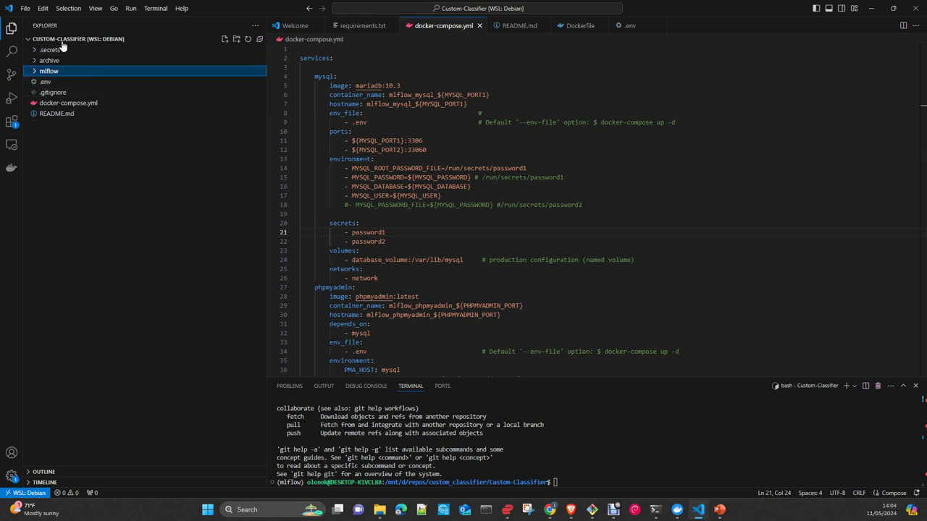
pyautogui.click(70, 105)
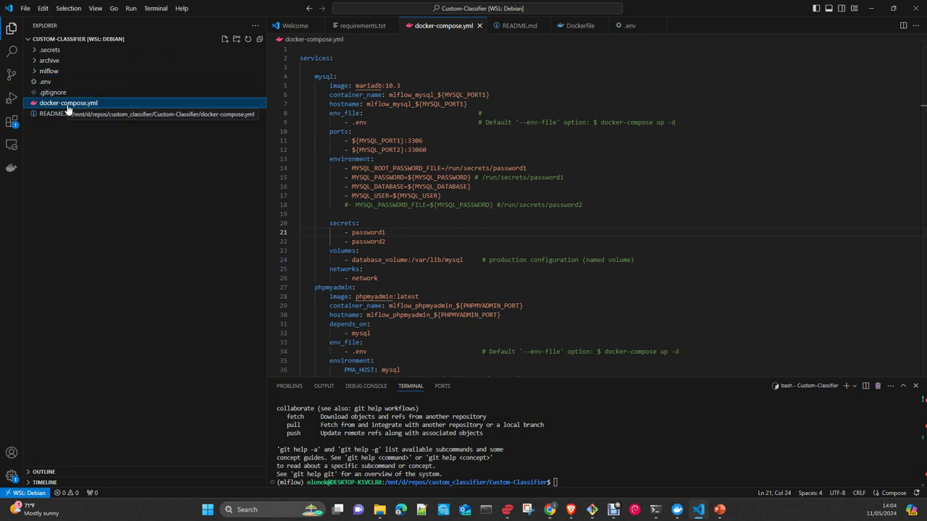
pyautogui.click(49, 72)
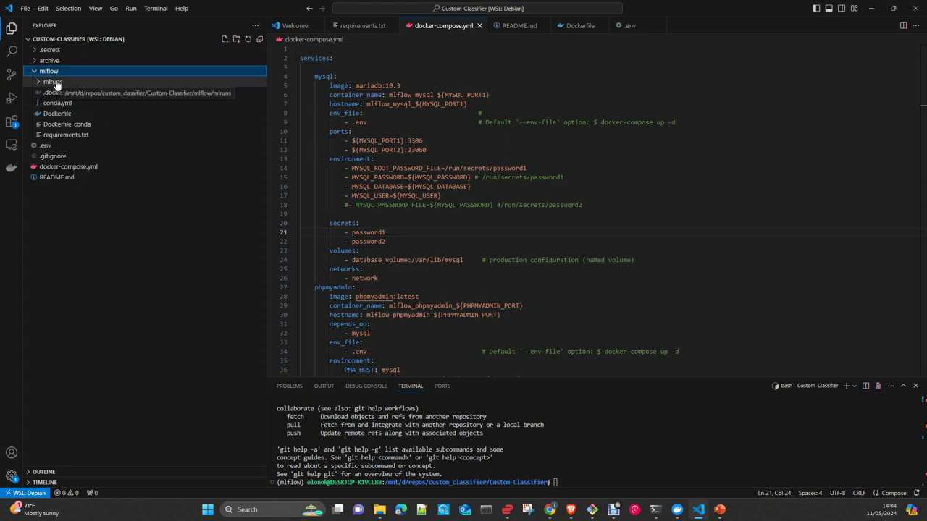
pyautogui.click(58, 169)
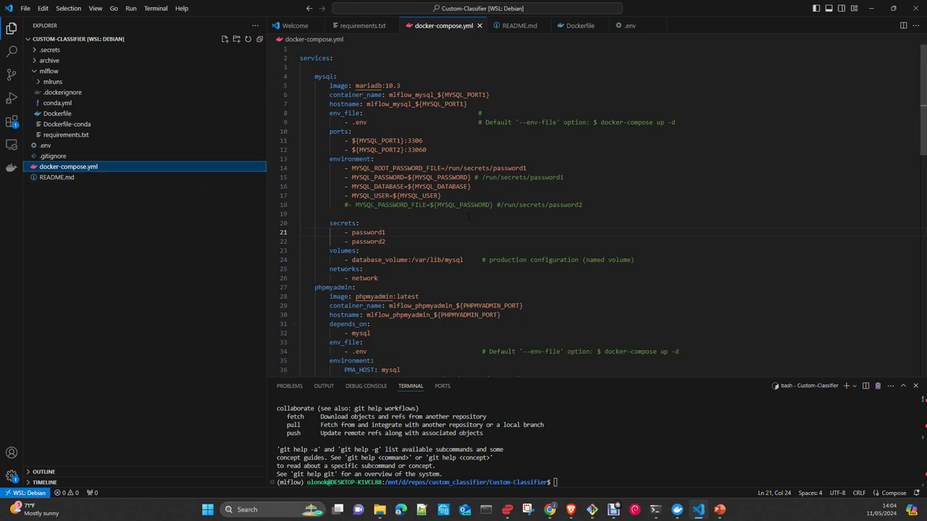
# Step: Examine the mysql and phpmyadmin service definitions in docker-compose.yml, highlighting each service name
pyautogui.scroll(-5, 420, 239)
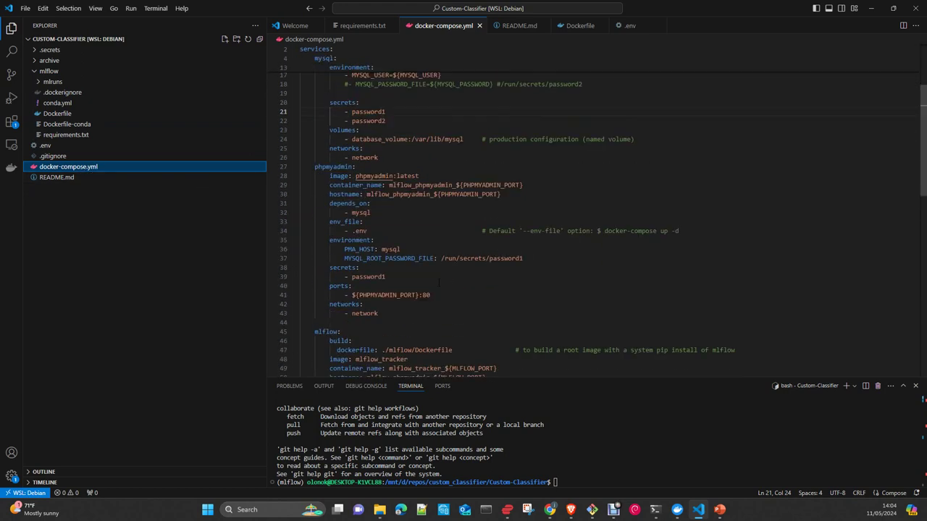
pyautogui.scroll(5, 439, 282)
pyautogui.doubleClick(323, 76)
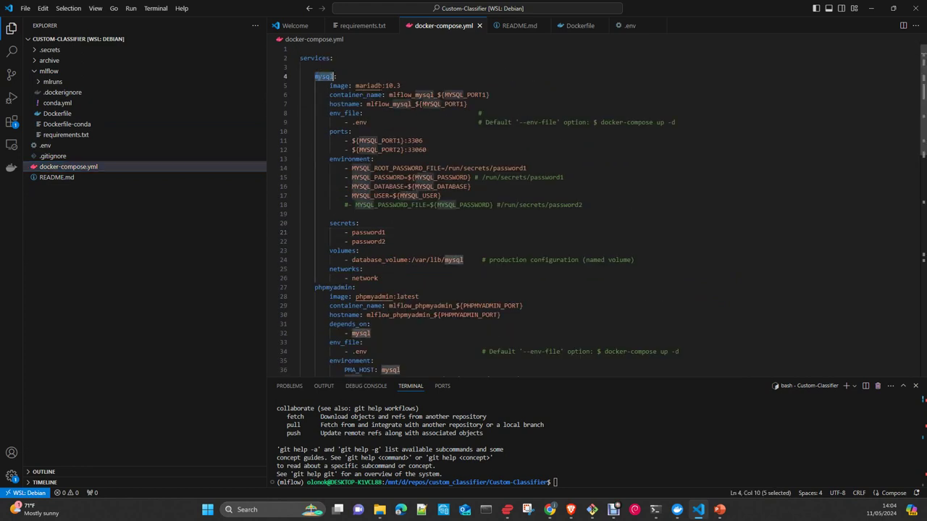
pyautogui.scroll(-1, 603, 211)
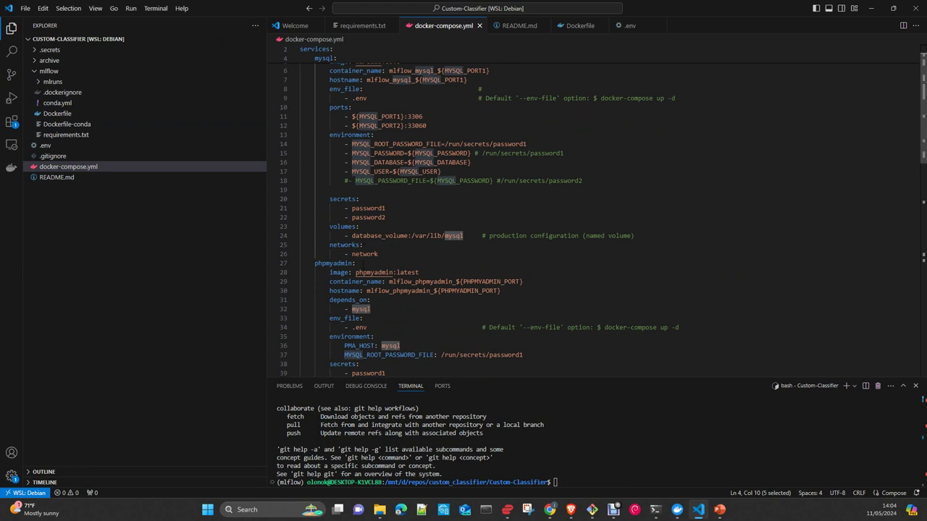
pyautogui.scroll(1, 362, 288)
pyautogui.doubleClick(333, 287)
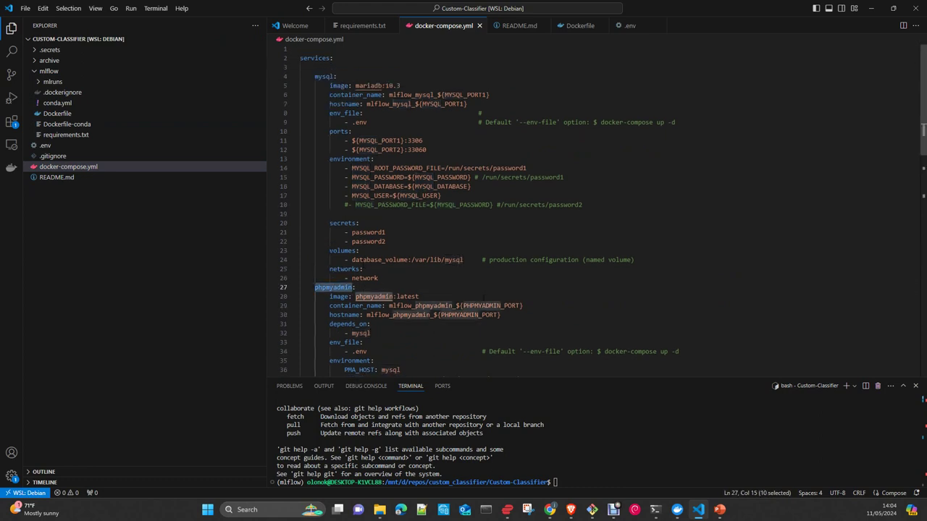
pyautogui.scroll(-3, 484, 296)
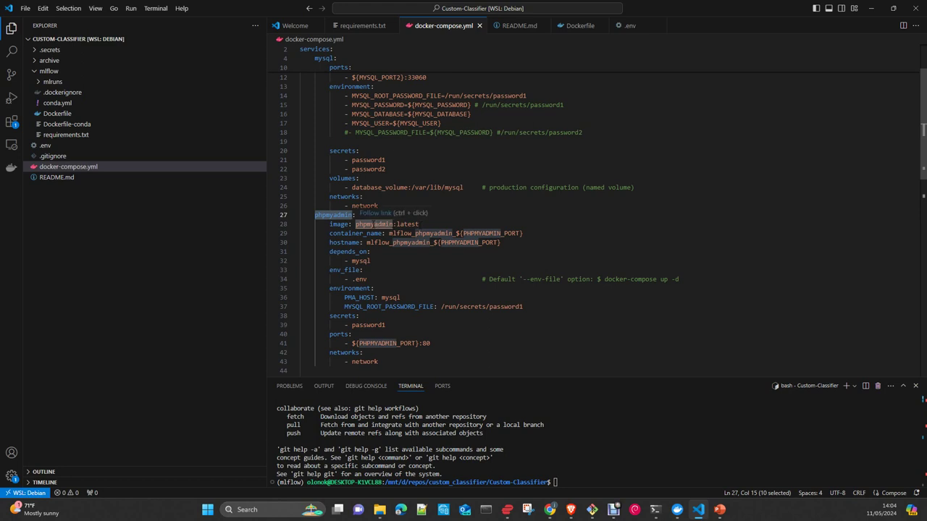
pyautogui.scroll(3, 427, 157)
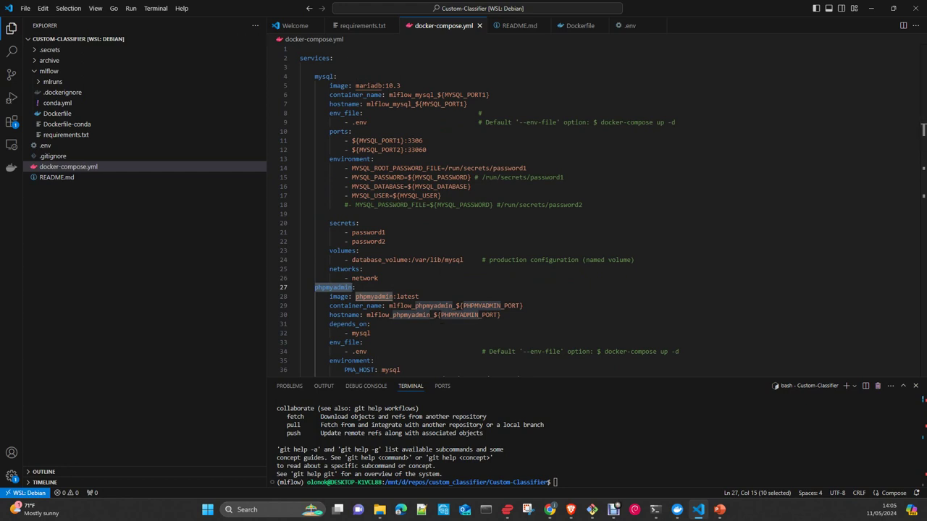
# Step: Switch to Chrome, search the web for mariadb in a new tab and open the MariaDB Foundation website
pyautogui.hotkey('alt', 'Tab')
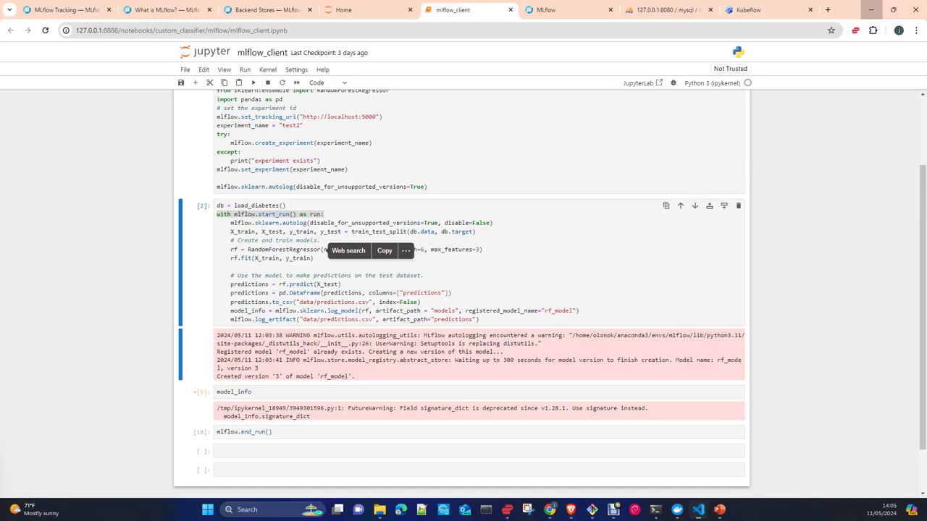
pyautogui.click(827, 9)
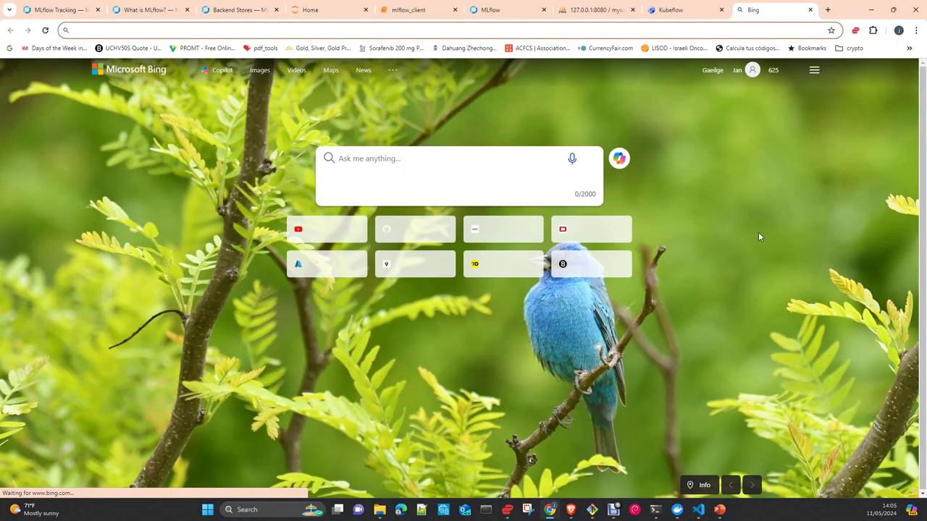
pyautogui.write('mariadb')
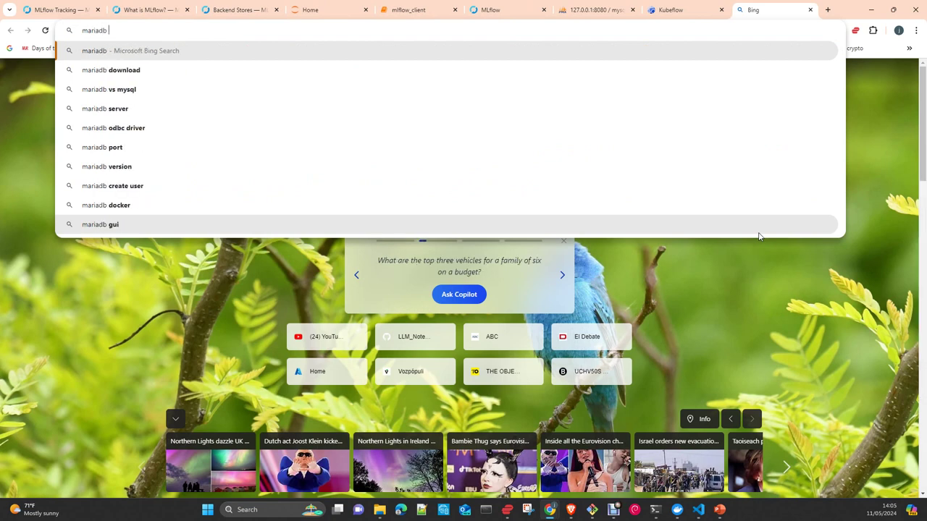
pyautogui.press('Return')
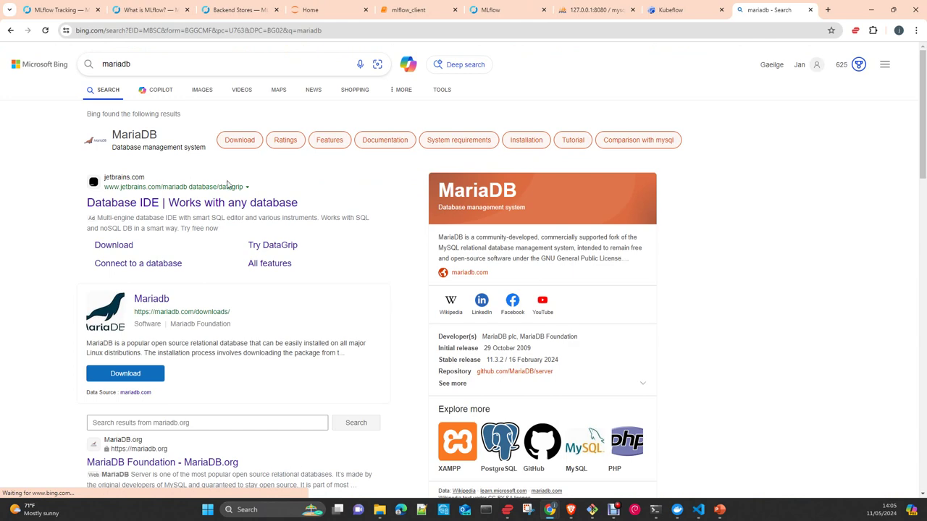
pyautogui.scroll(-2, 135, 328)
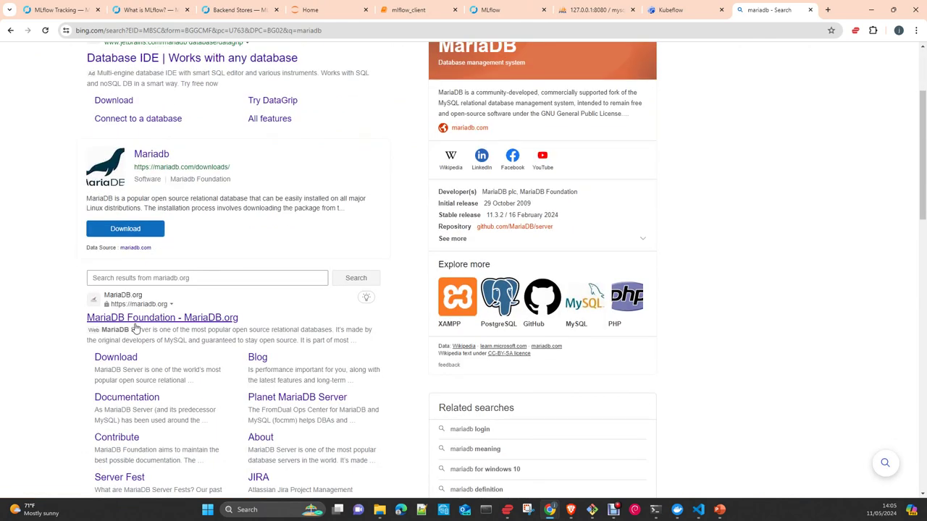
pyautogui.click(124, 317)
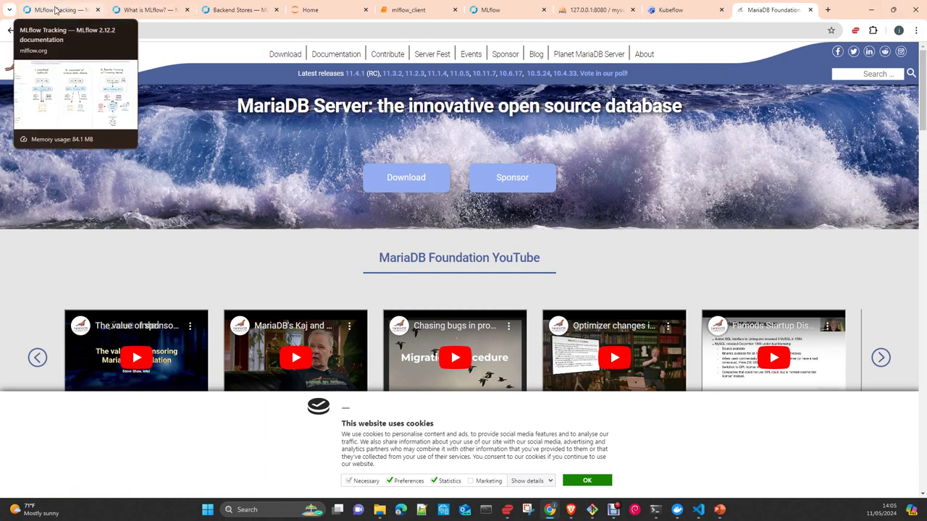
# Step: View the tracking setup diagrams in the MLflow Tracking documentation and return to docker-compose.yml in VS Code
pyautogui.click(55, 9)
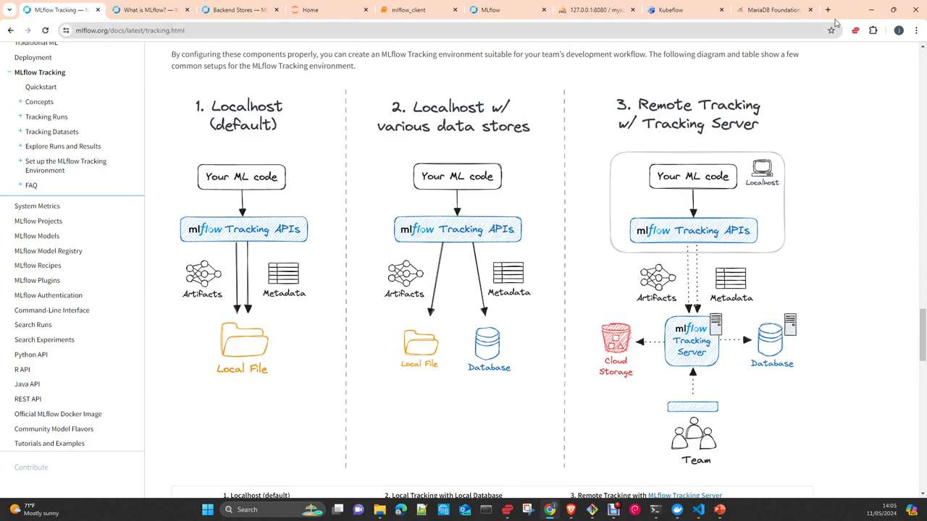
pyautogui.click(871, 9)
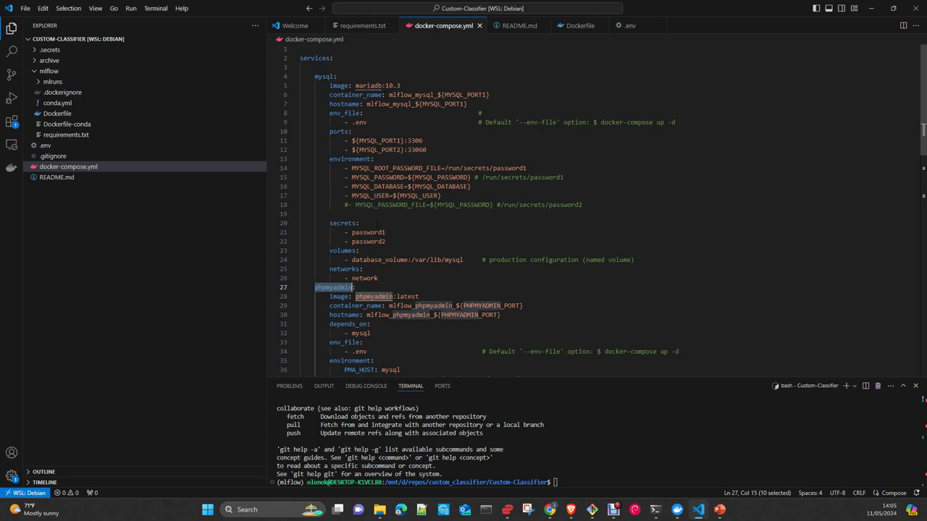
# Step: Highlight the mlflow service name in docker-compose.yml and examine its definition through the volumes, secrets and networks sections
pyautogui.scroll(-7, 597, 210)
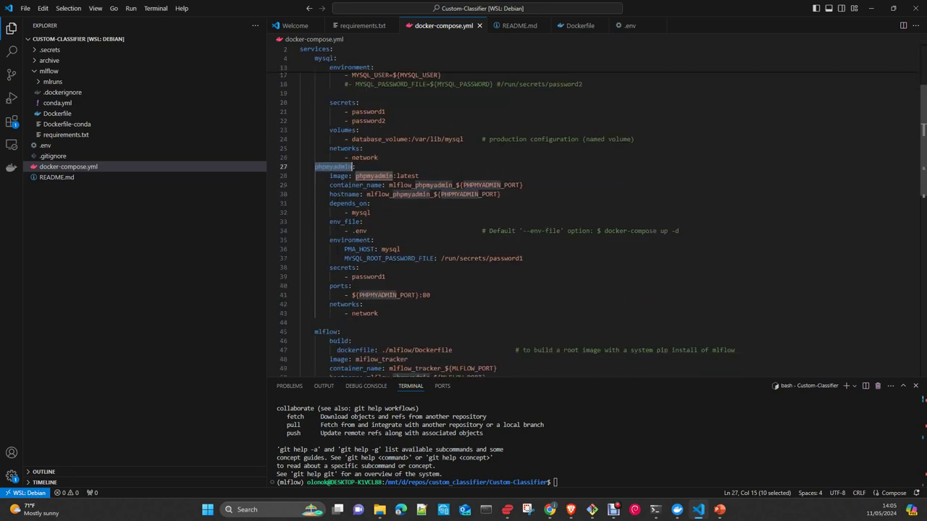
pyautogui.click(325, 259)
pyautogui.doubleClick(325, 259)
pyautogui.scroll(-1, 325, 259)
pyautogui.scroll(3, 450, 271)
pyautogui.scroll(-8, 450, 271)
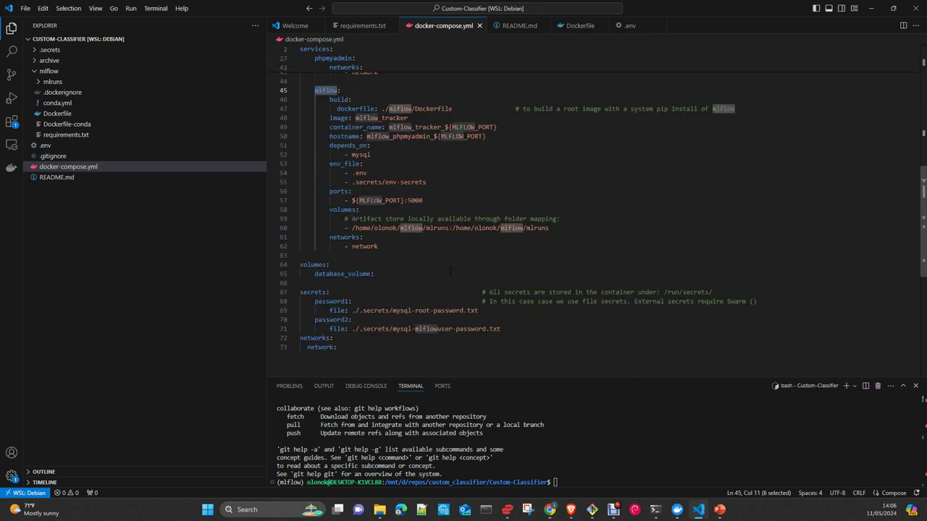
pyautogui.click(430, 338)
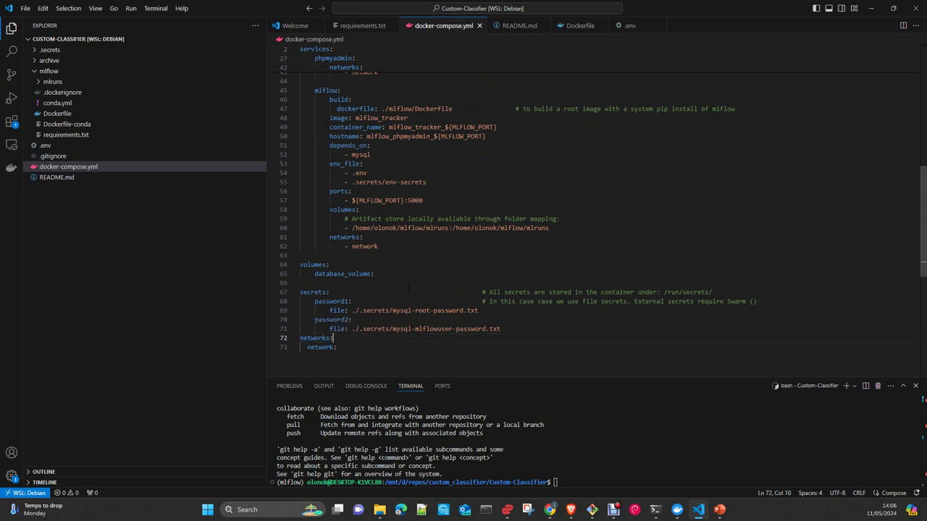
# Step: Examine the mysql service's env_file and port mappings, highlighting the MYSQL_PORT1 variable
pyautogui.scroll(5, 408, 287)
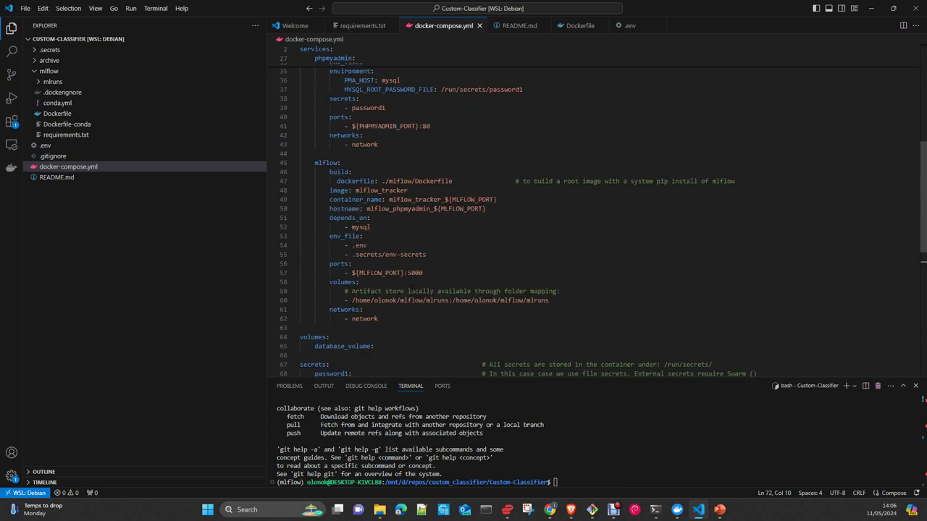
pyautogui.scroll(8, 413, 284)
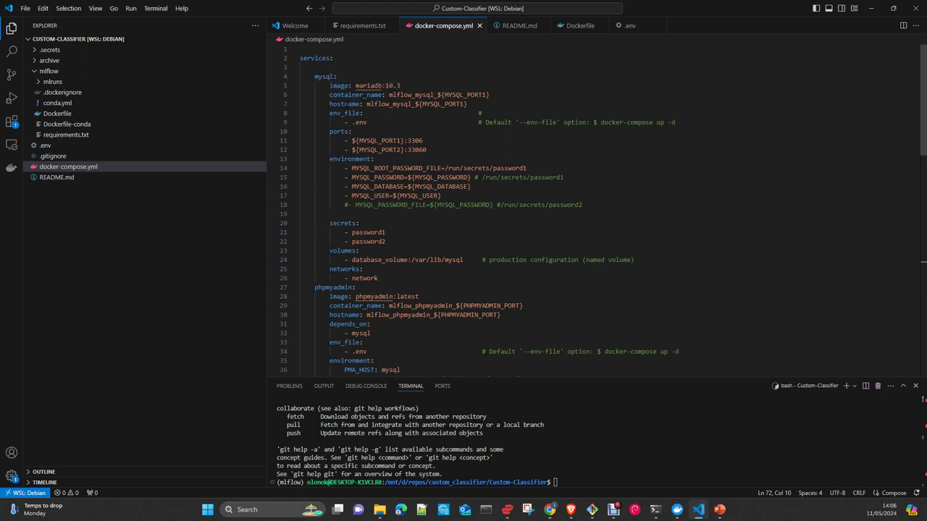
pyautogui.click(344, 113)
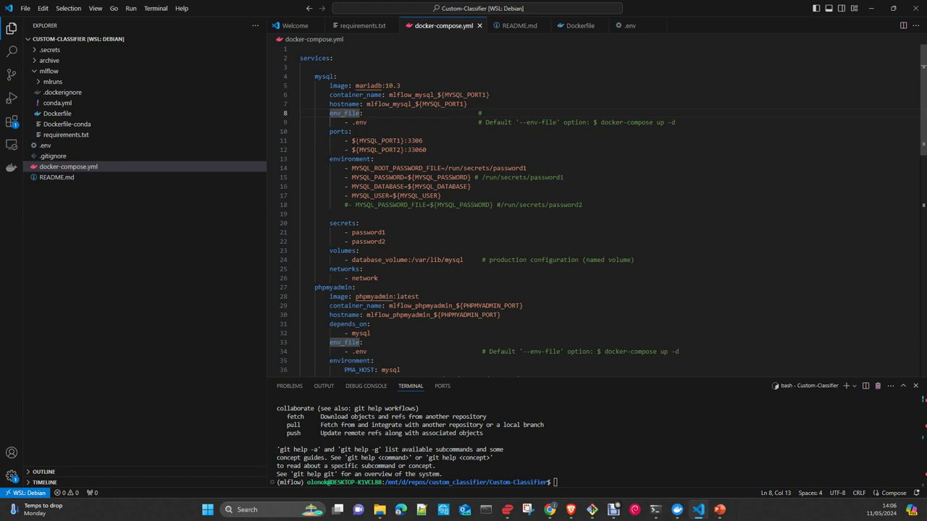
pyautogui.doubleClick(379, 140)
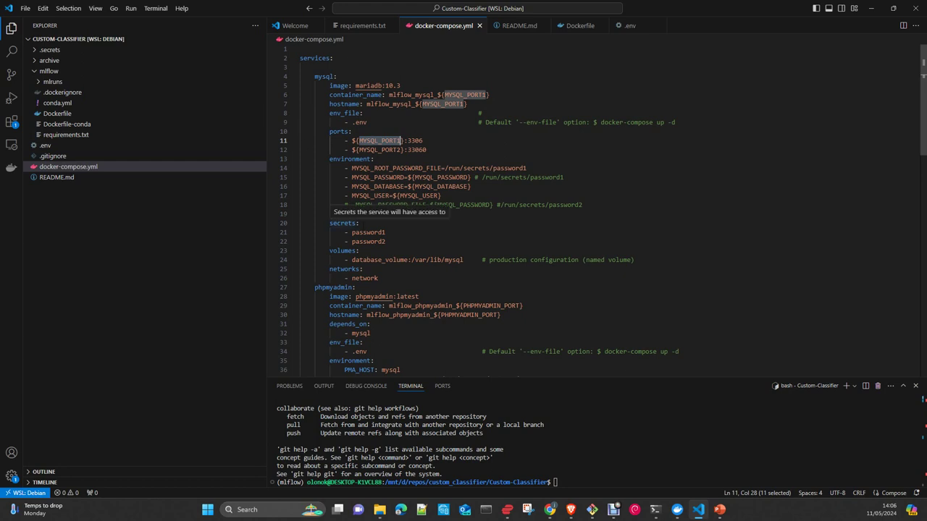
pyautogui.scroll(-1, 391, 217)
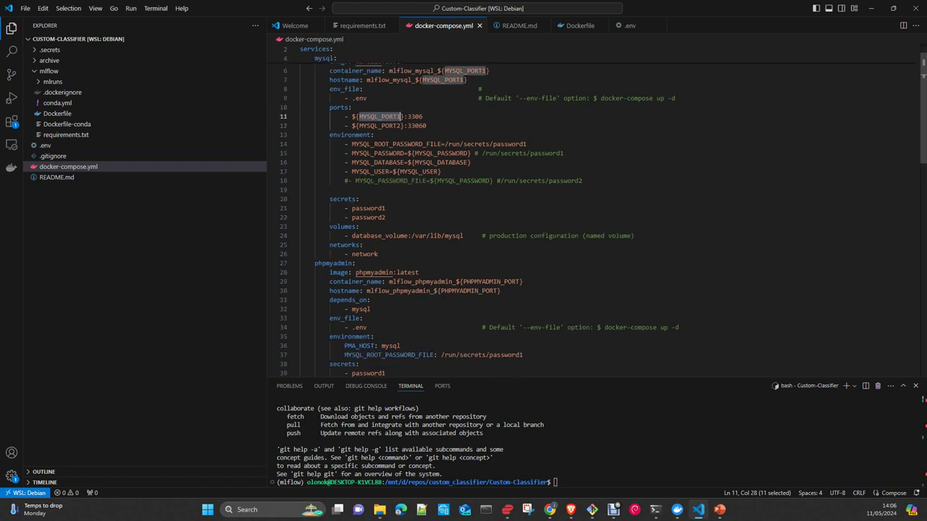
pyautogui.scroll(-12, 593, 210)
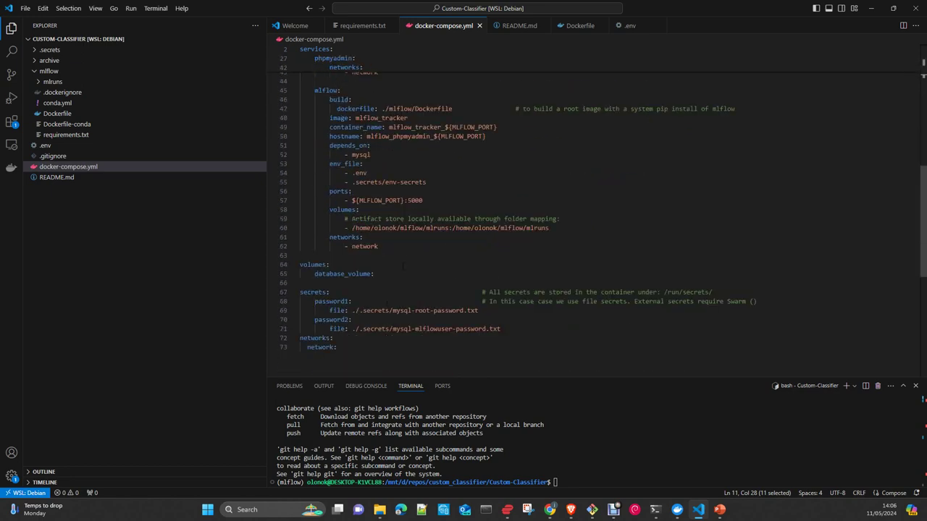
pyautogui.scroll(14, 396, 281)
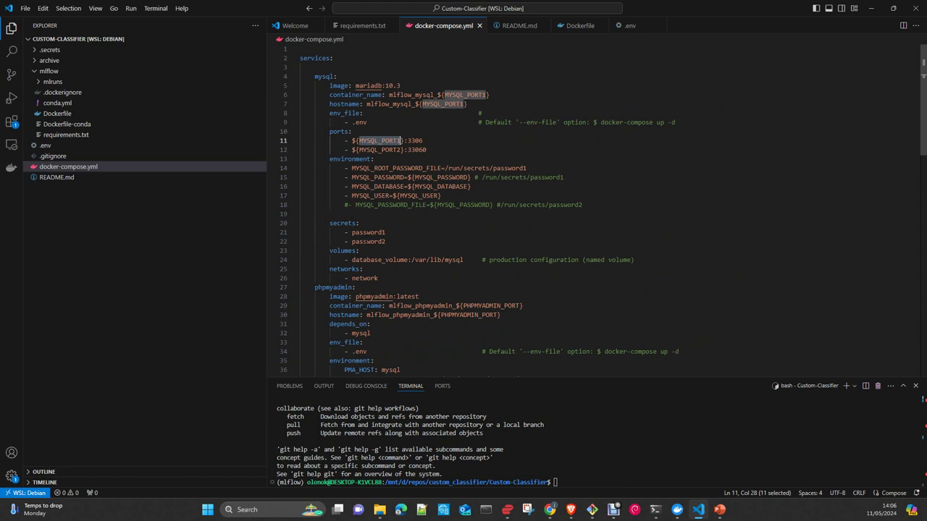
# Step: Highlight the mysql service's ports key, its database_volume:/var/lib/mysql mapping and its network entry in turn
pyautogui.doubleClick(339, 132)
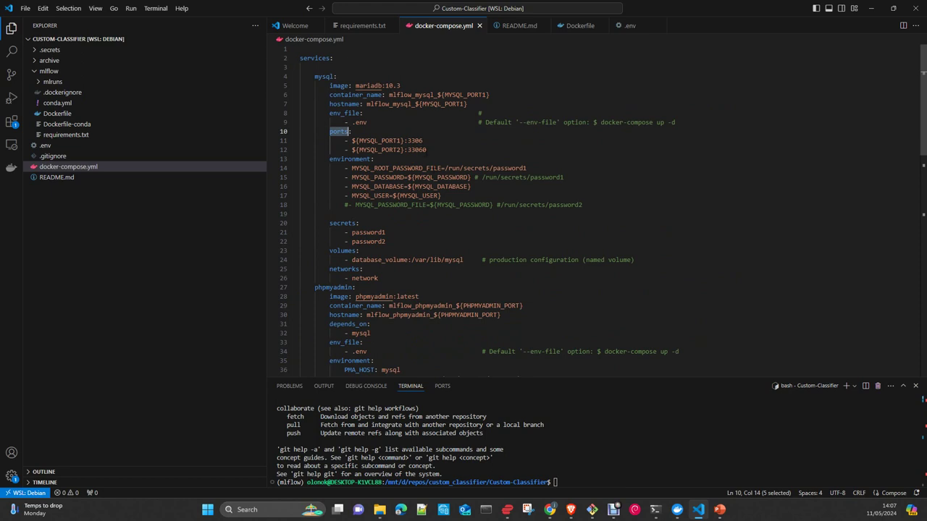
pyautogui.scroll(-1, 434, 149)
pyautogui.moveTo(353, 235); pyautogui.dragTo(463, 236)
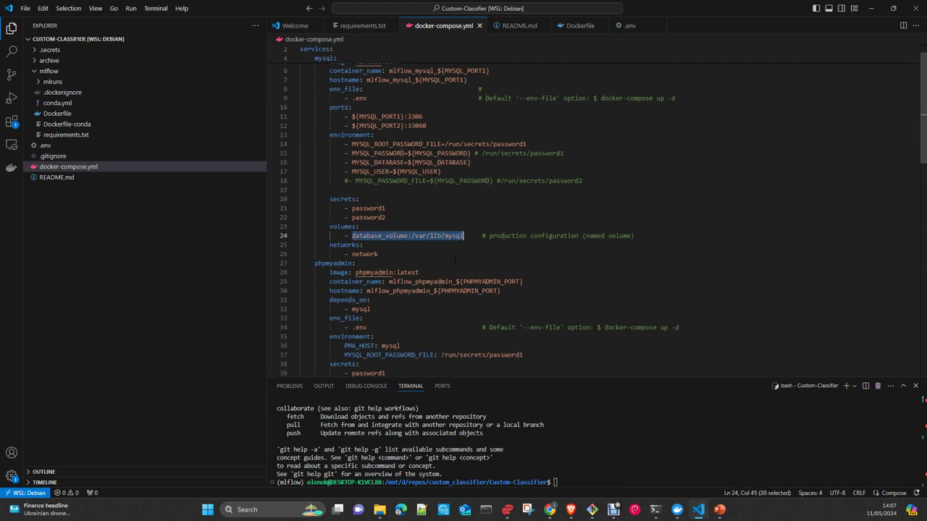
pyautogui.scroll(-1, 463, 242)
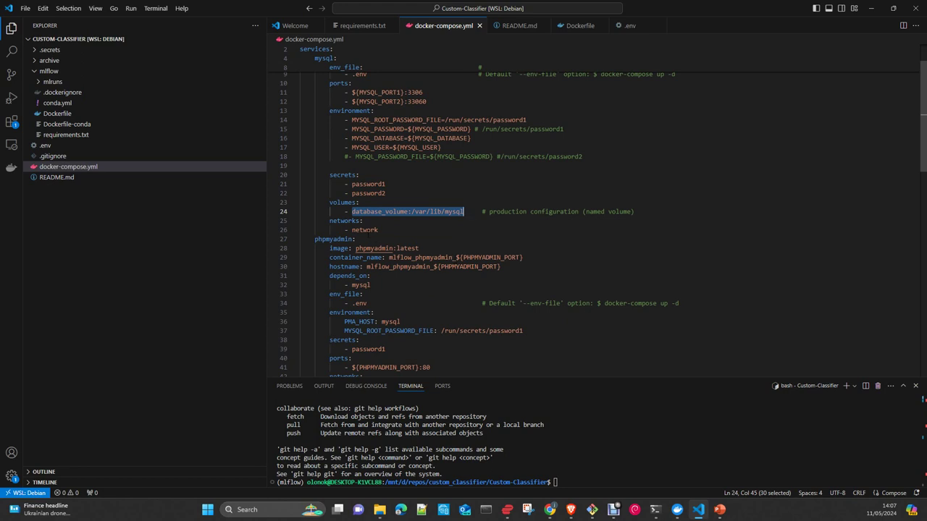
pyautogui.doubleClick(364, 229)
pyautogui.scroll(-1, 364, 229)
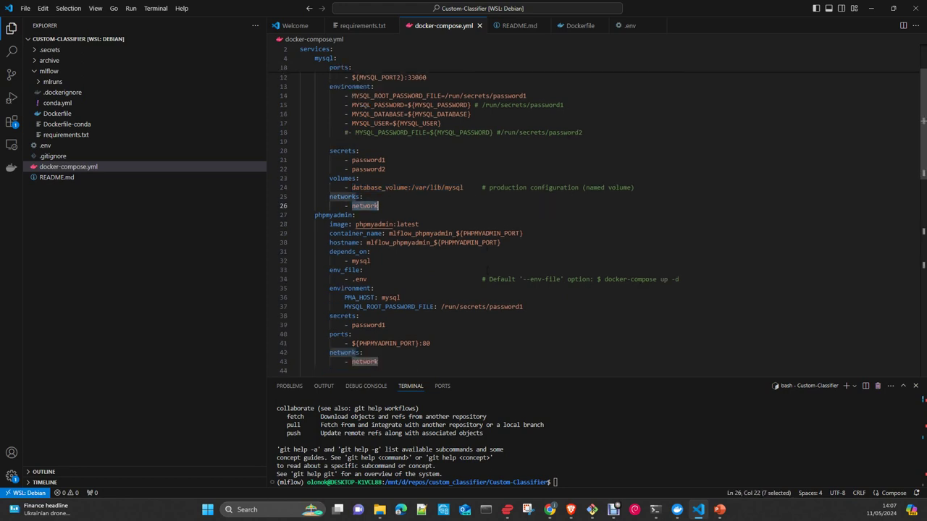
pyautogui.scroll(-1, 410, 237)
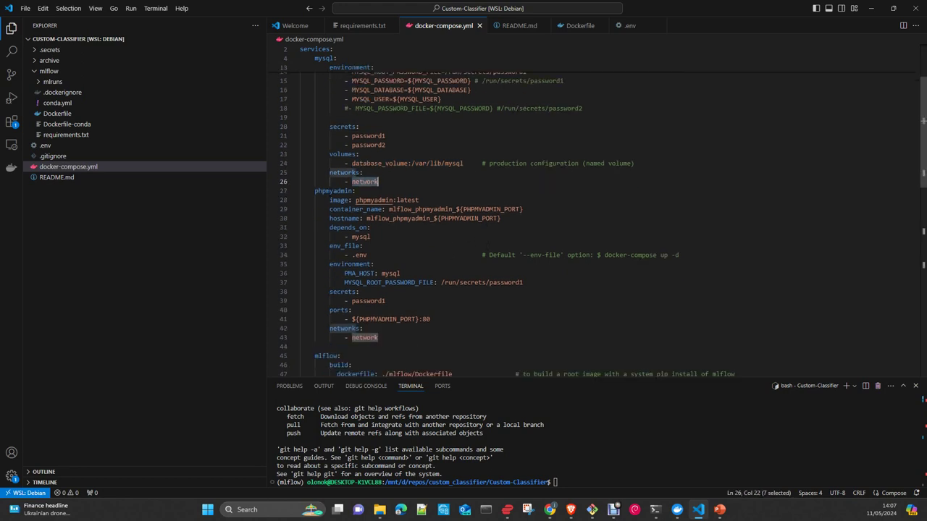
# Step: Highlight the phpmyadmin service name and read its settings down through the mlflow service
pyautogui.doubleClick(333, 190)
pyautogui.scroll(-5, 529, 313)
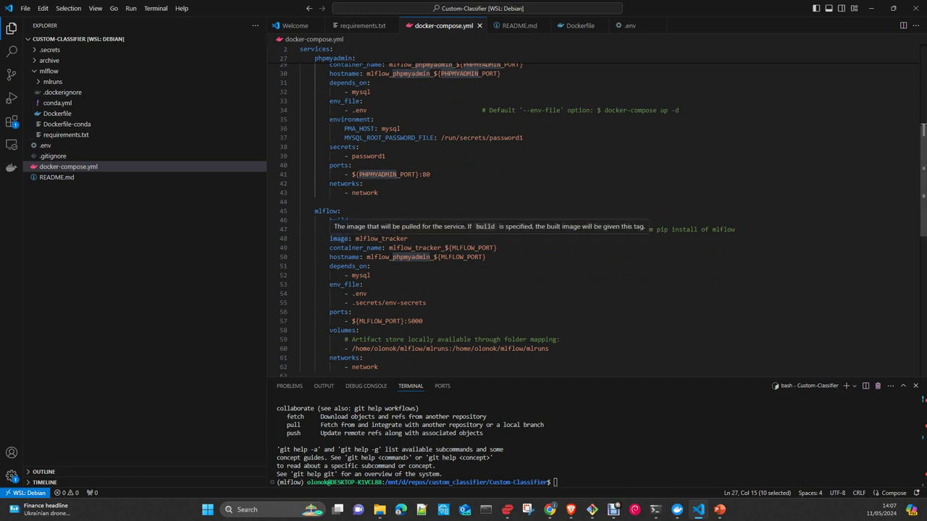
pyautogui.scroll(-1, 355, 217)
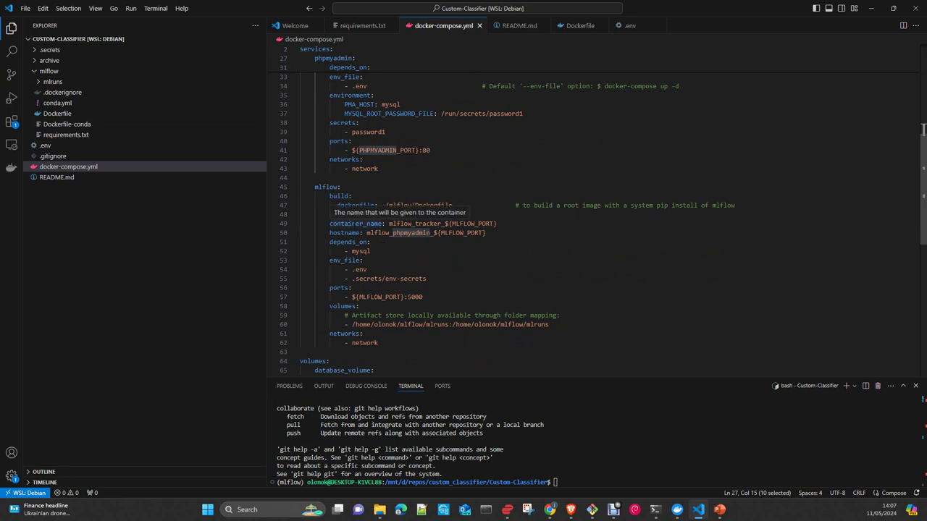
pyautogui.scroll(-1, 448, 247)
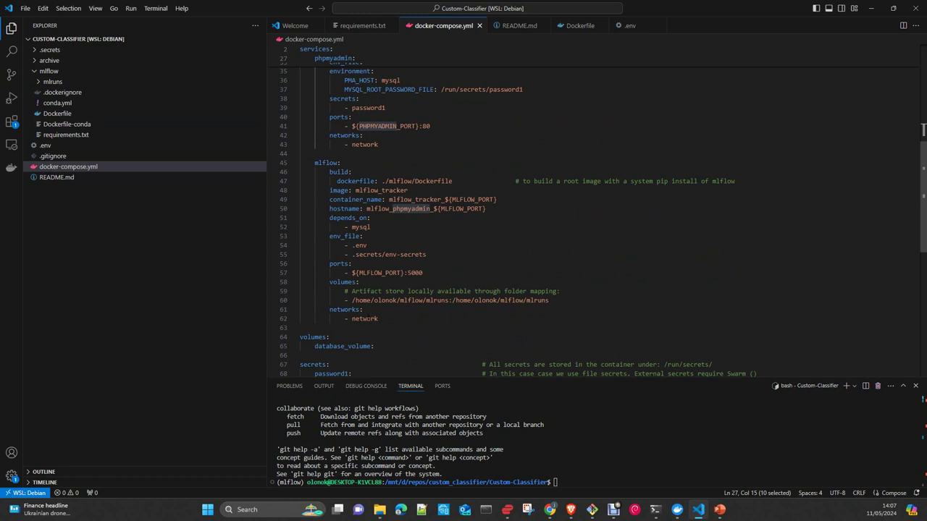
# Step: Trace the depends_on entries of the mlflow and phpmyadmin services to the mysql service, highlighting its name and checking where it is referenced
pyautogui.click(343, 217)
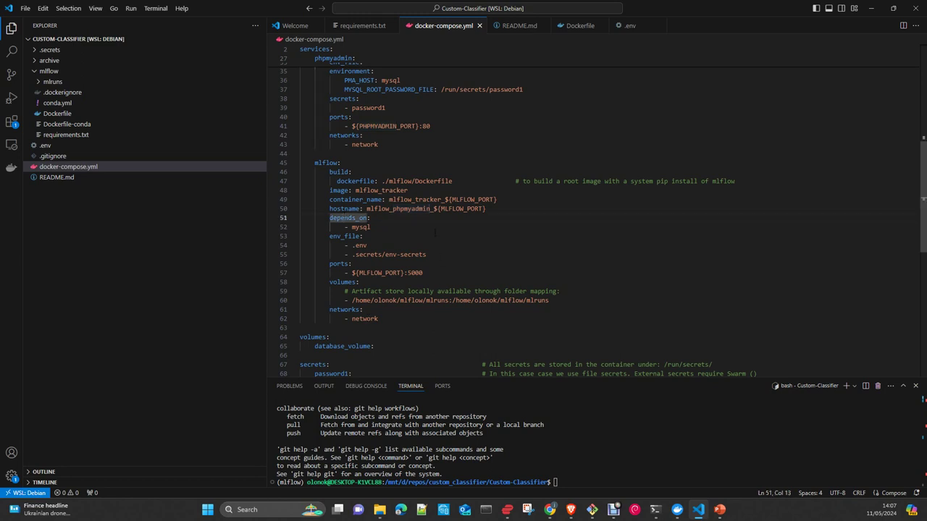
pyautogui.scroll(1, 344, 217)
pyautogui.scroll(3, 594, 217)
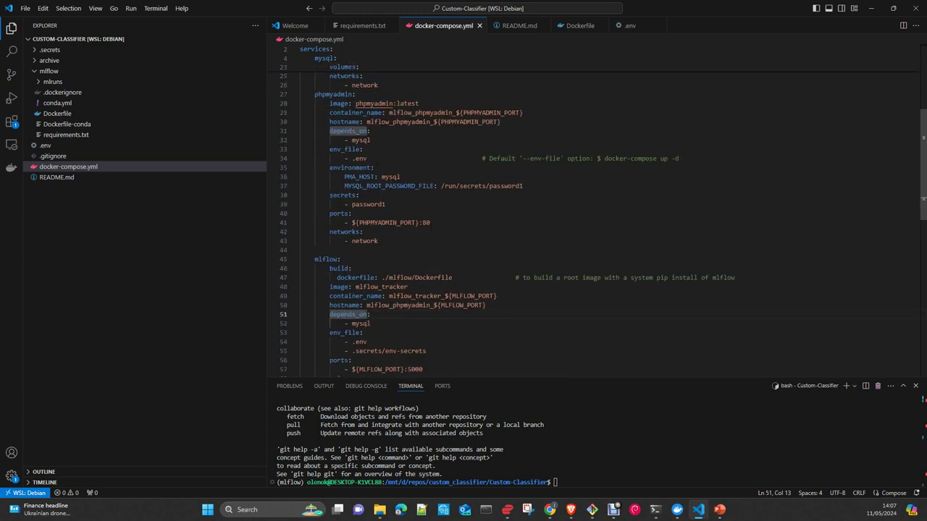
pyautogui.scroll(2, 440, 189)
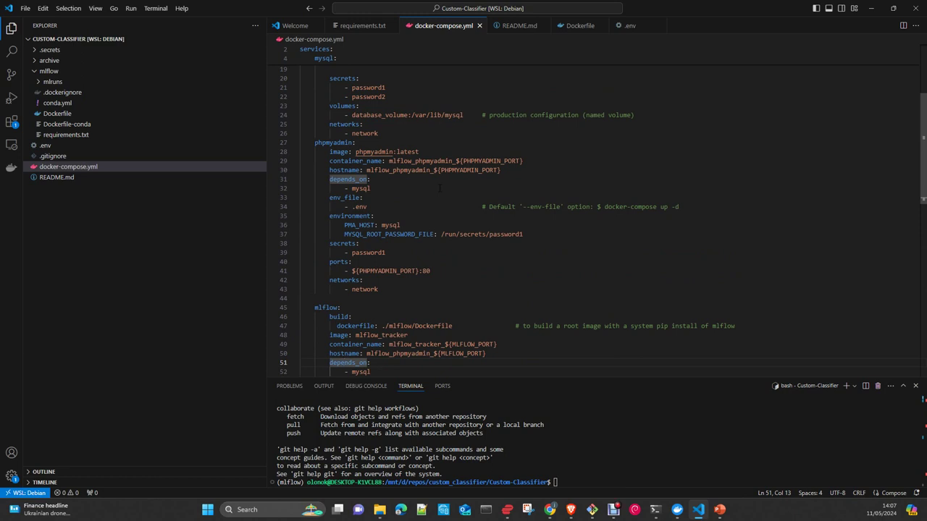
pyautogui.scroll(2, 440, 189)
pyautogui.scroll(4, 440, 188)
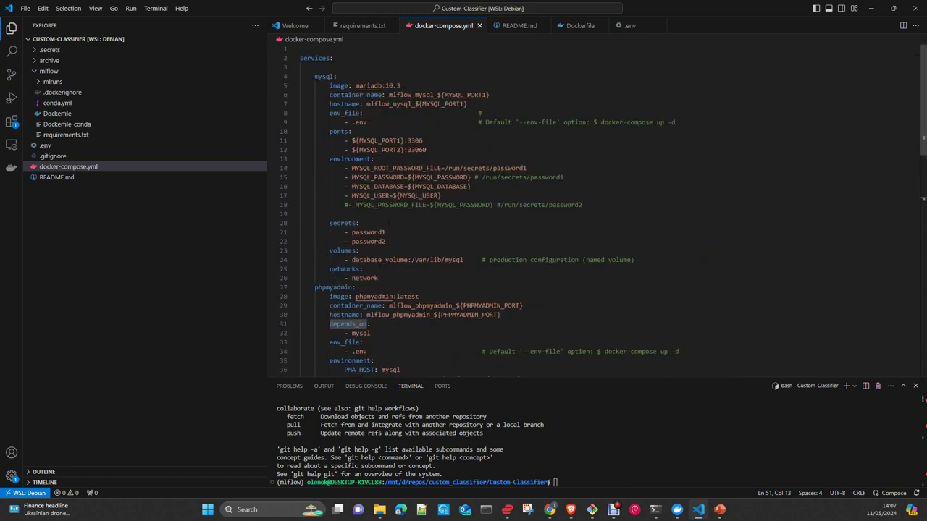
pyautogui.doubleClick(325, 76)
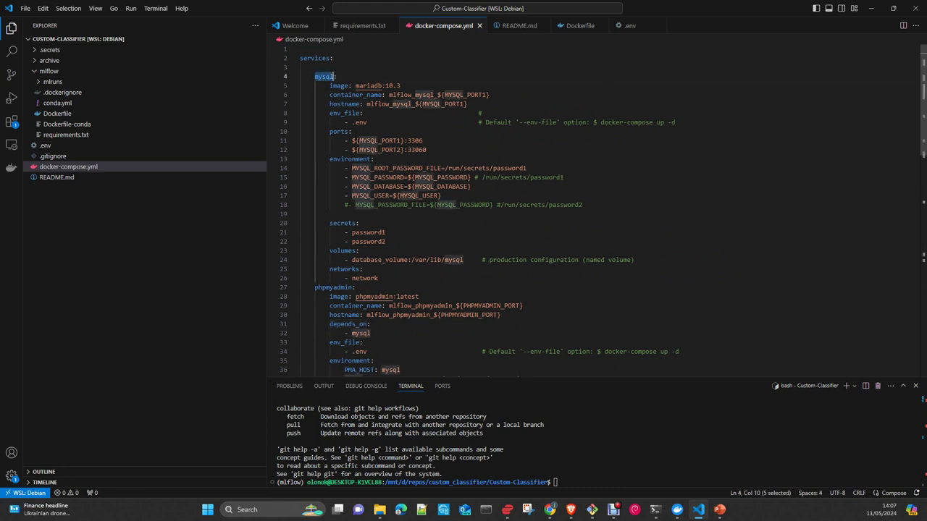
pyautogui.scroll(-2, 324, 76)
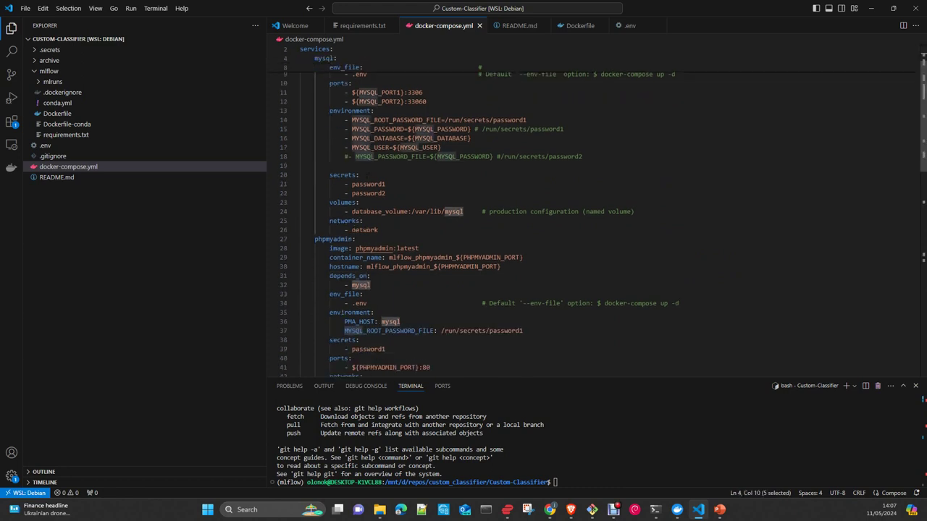
pyautogui.scroll(-2, 594, 210)
pyautogui.scroll(-5, 594, 217)
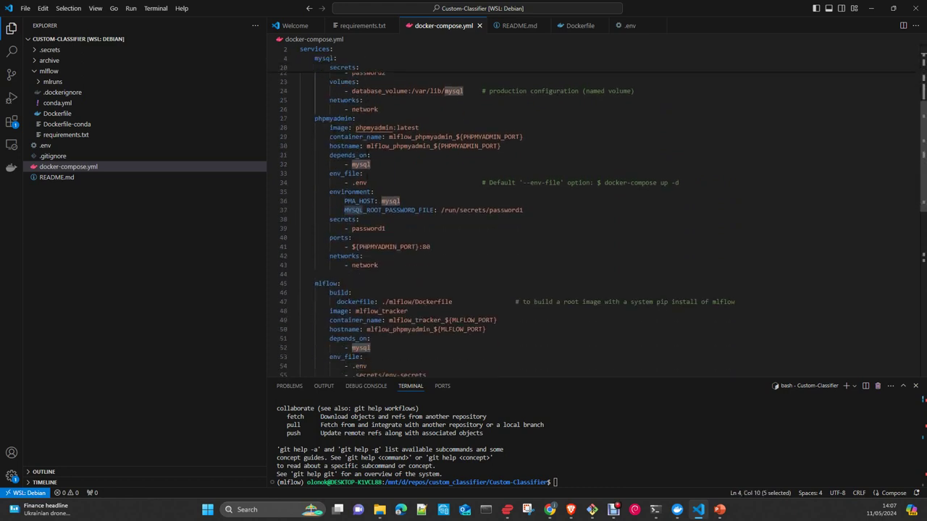
pyautogui.scroll(-2, 594, 217)
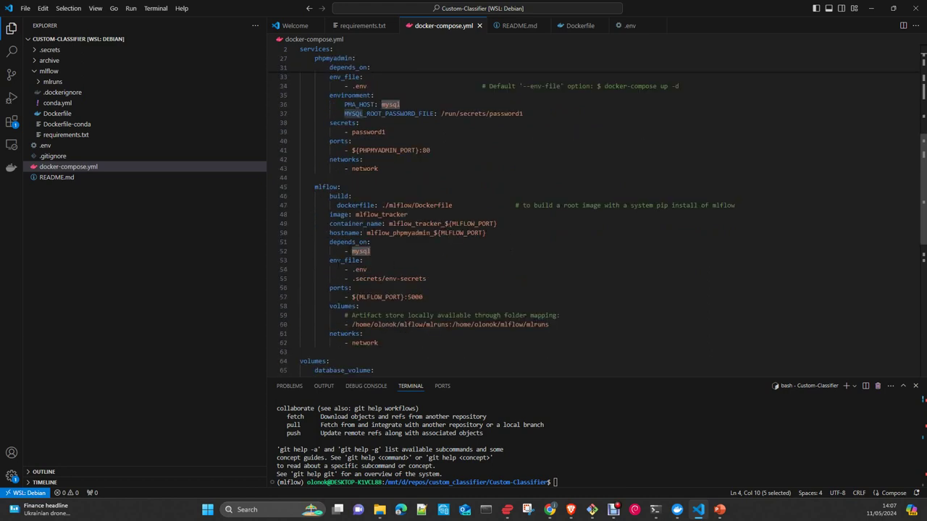
# Step: Inspect the mlflow service's env_file and ports settings, highlighting each key
pyautogui.doubleClick(337, 261)
pyautogui.scroll(-2, 338, 260)
pyautogui.doubleClick(339, 239)
pyautogui.scroll(1, 449, 261)
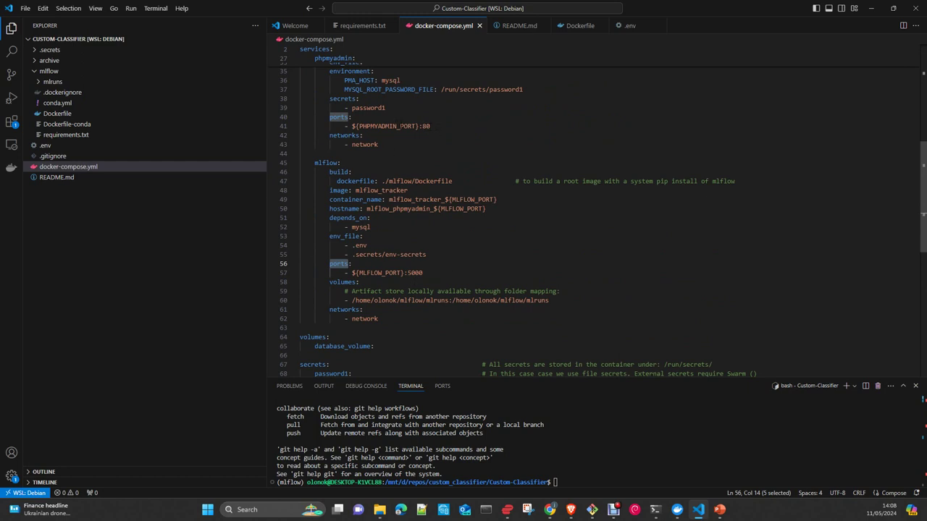
# Step: Highlight the PHPMYADMIN_PORT variable, check the port variables in the .env file and return to docker-compose.yml
pyautogui.doubleClick(391, 126)
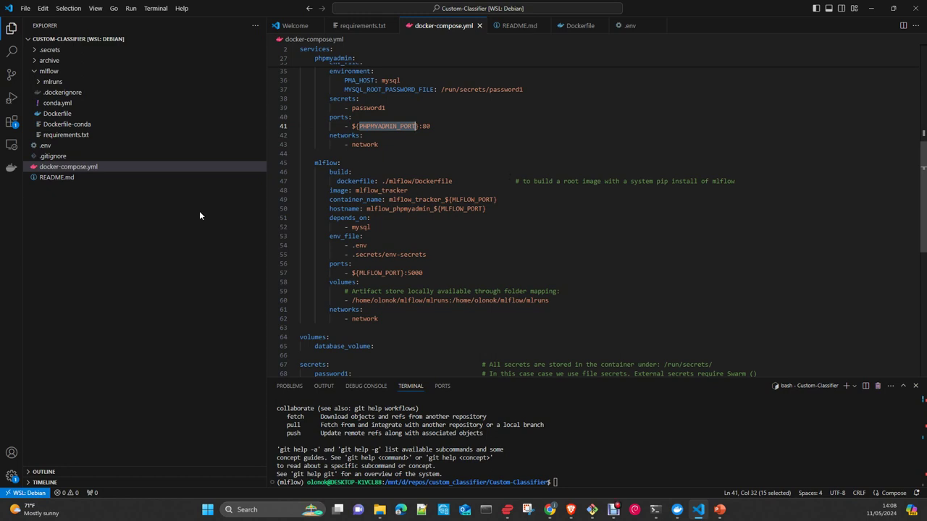
pyautogui.click(55, 151)
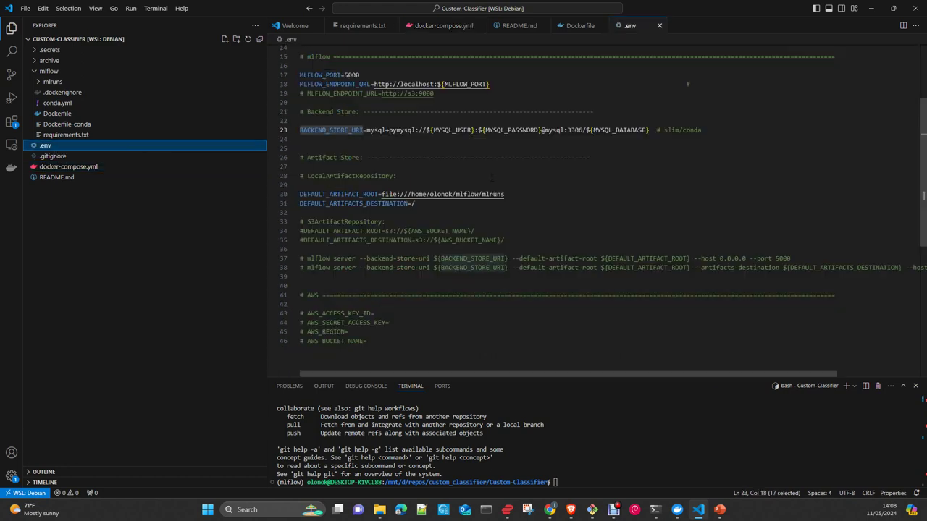
pyautogui.scroll(4, 302, 135)
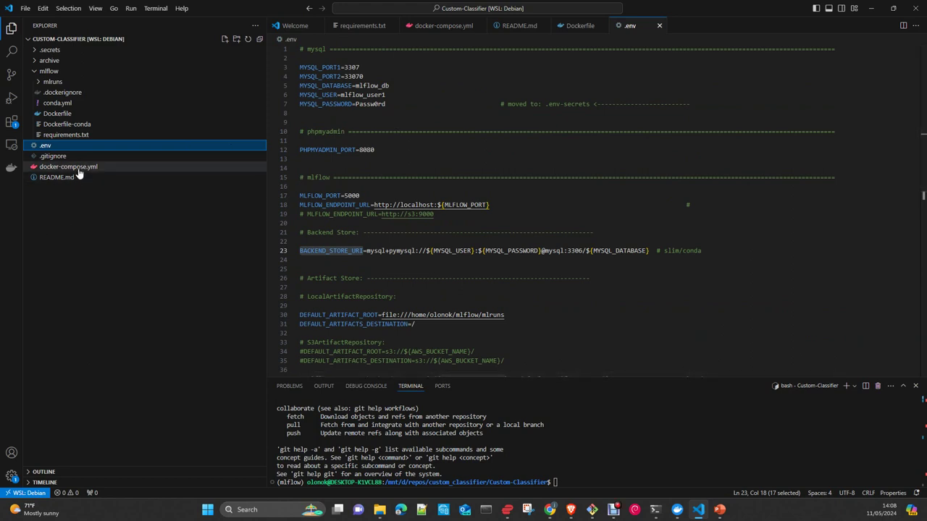
pyautogui.click(69, 167)
# Step: Examine the mlflow service's volumes and networks, highlighting the /home/olonok/mlflow/mlruns host path and the network entry
pyautogui.scroll(-10, 587, 242)
pyautogui.scroll(1, 586, 242)
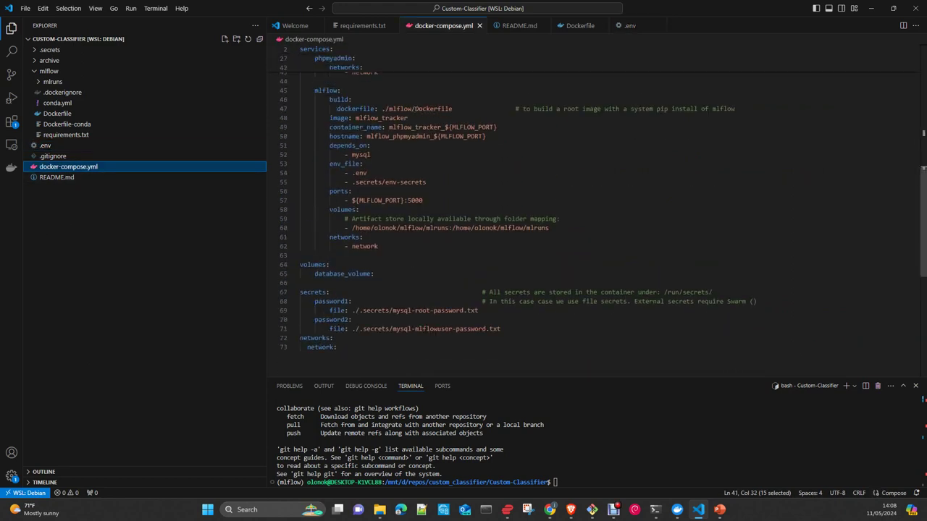
pyautogui.doubleClick(342, 209)
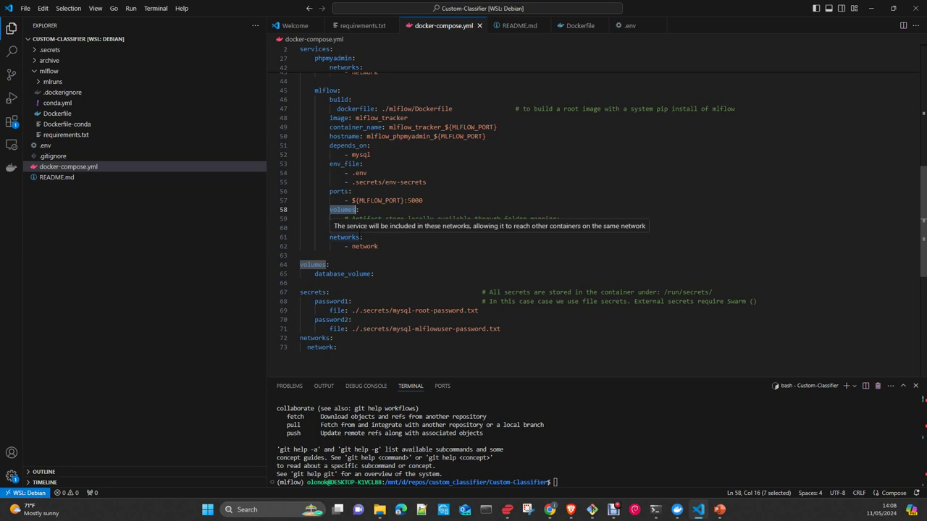
pyautogui.click(407, 275)
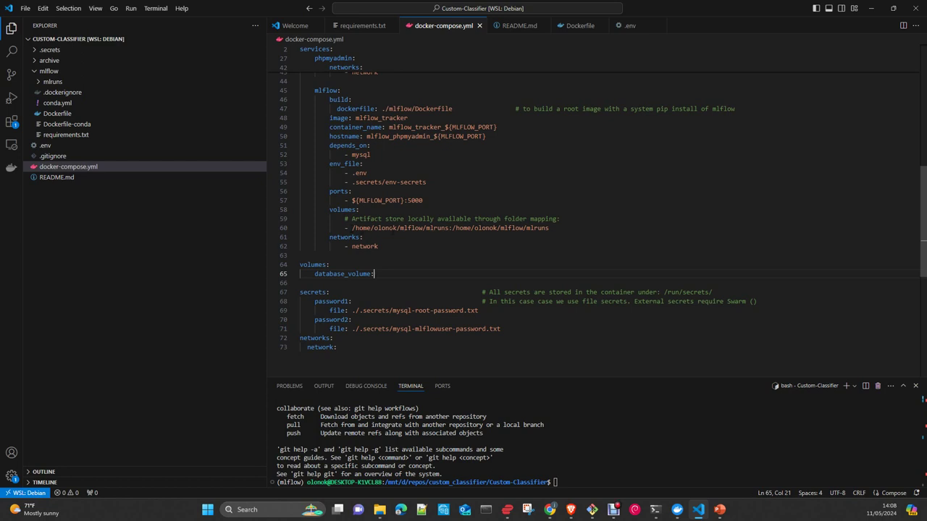
pyautogui.moveTo(352, 228); pyautogui.dragTo(448, 228)
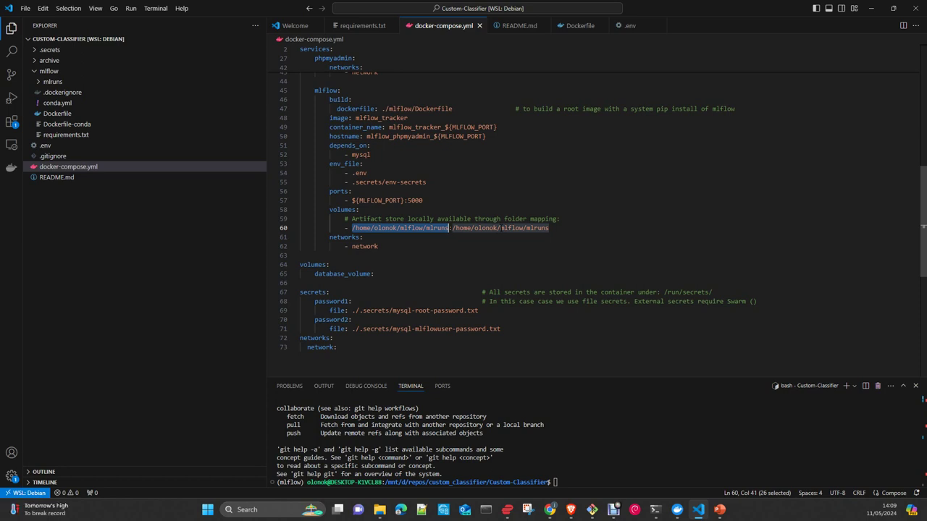
pyautogui.doubleClick(440, 246)
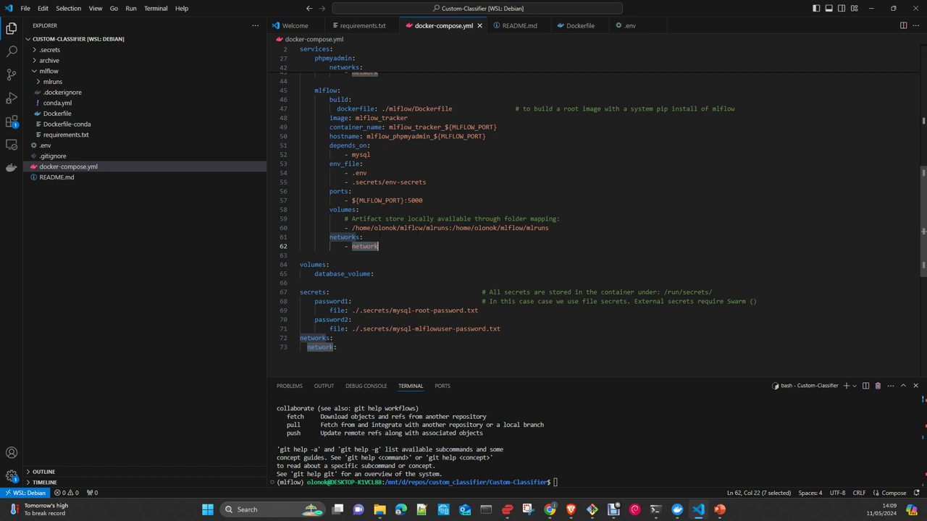
# Step: Highlight the mlflow volume's mlruns host path, examine the S3 artifact repository variables in .env, and return to docker-compose.yml
pyautogui.moveTo(448, 228); pyautogui.dragTo(352, 228)
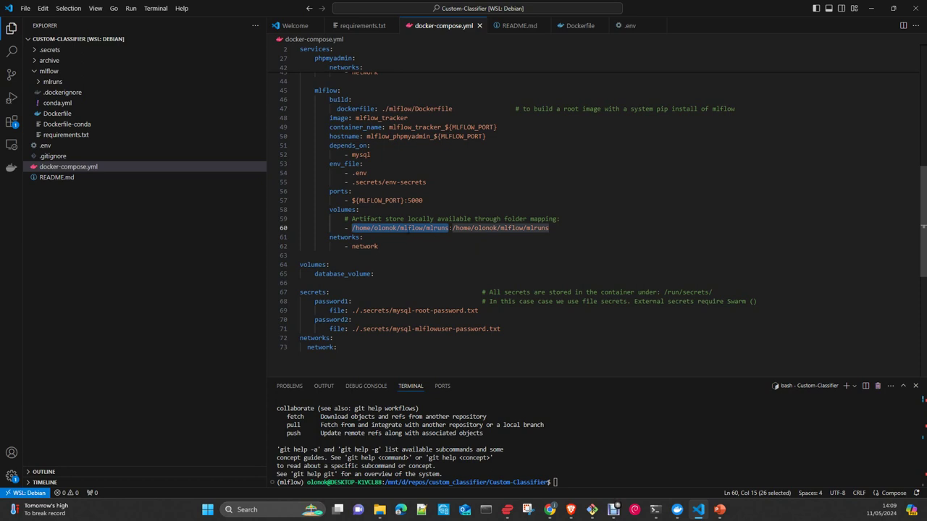
pyautogui.click(50, 145)
pyautogui.scroll(-2, 508, 234)
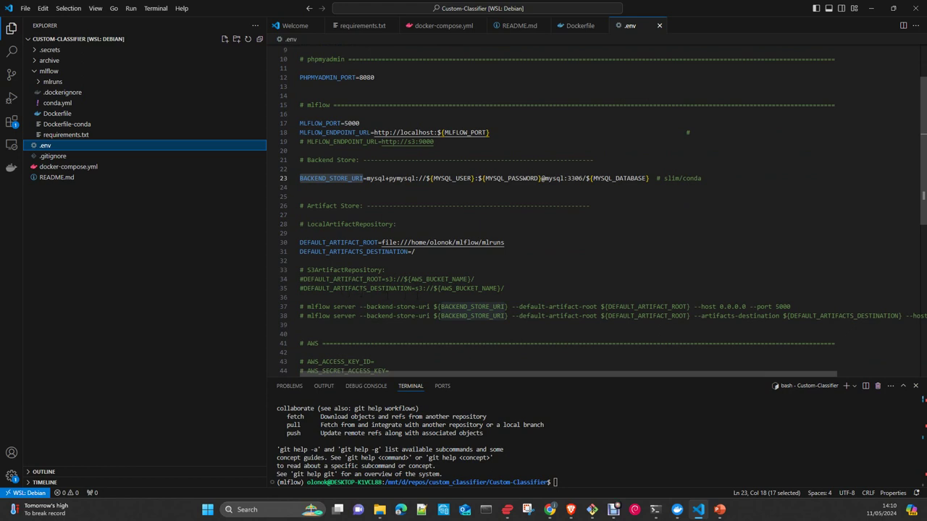
pyautogui.moveTo(419, 288); pyautogui.dragTo(486, 297)
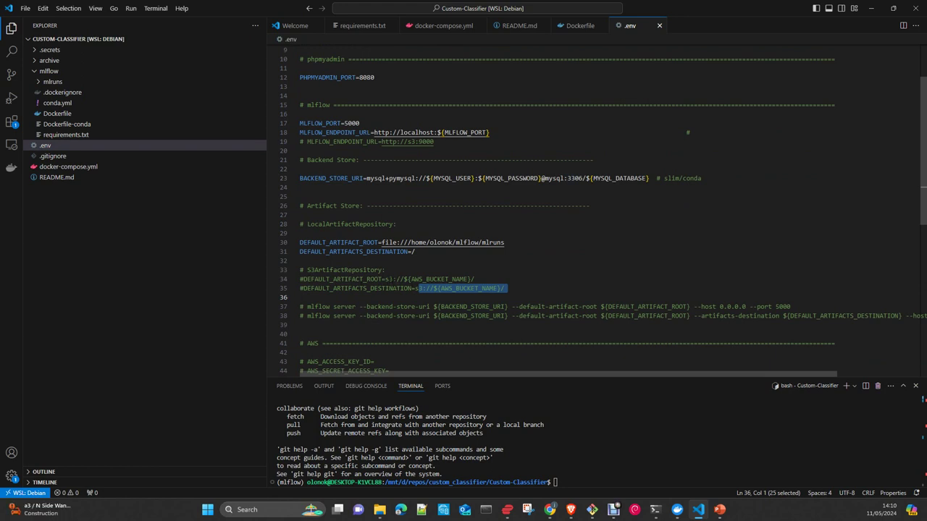
pyautogui.doubleClick(389, 279)
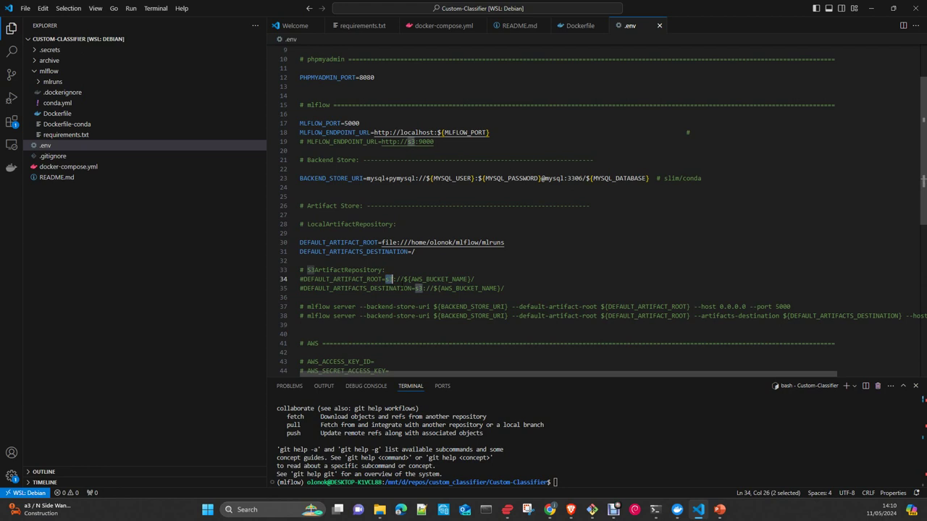
pyautogui.click(437, 26)
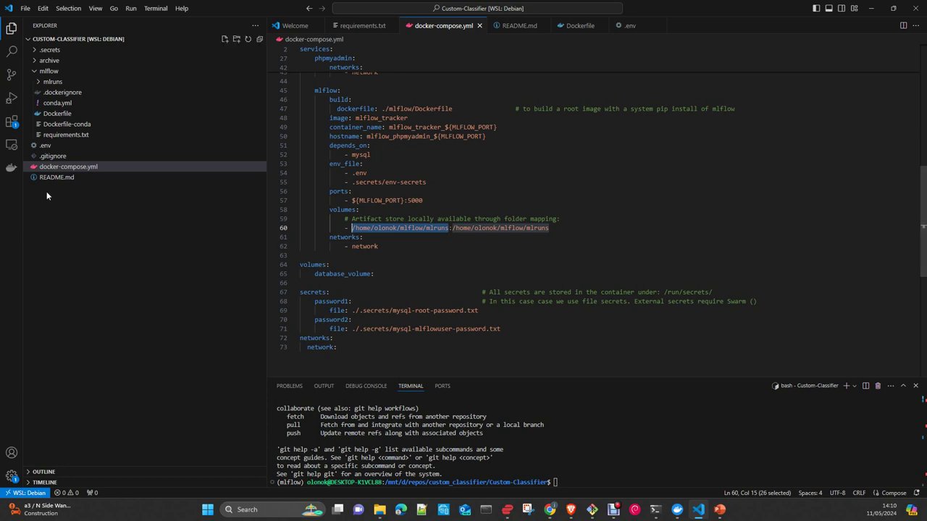
# Step: Open the mlflow Dockerfile and highlight its python:3.11-slim base image line and the procps installation block
pyautogui.hotkey('ctrl', 'shift', 'e')
pyautogui.click(58, 114)
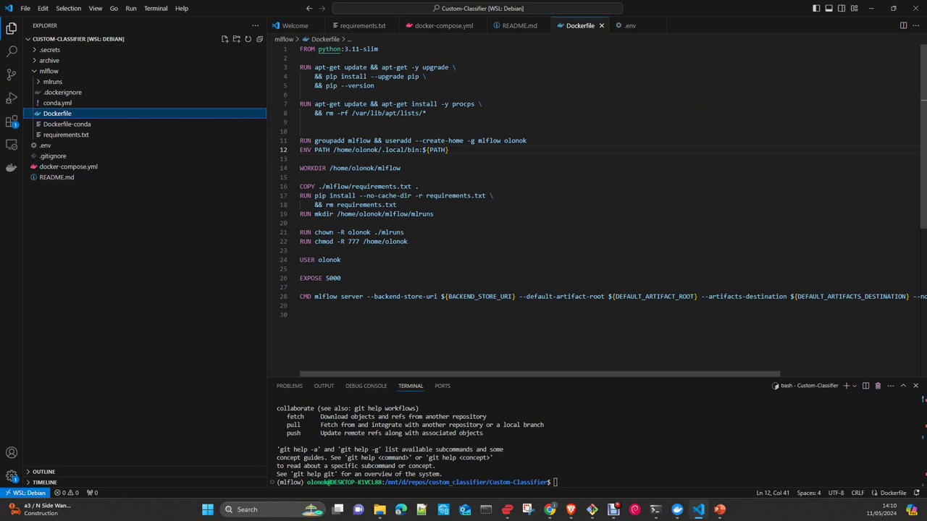
pyautogui.moveTo(388, 49); pyautogui.dragTo(299, 48)
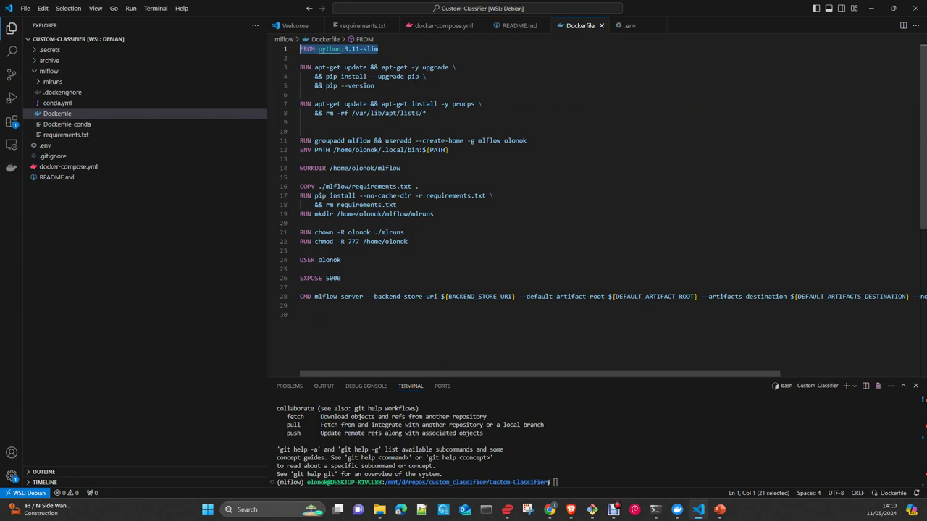
pyautogui.doubleClick(413, 76)
pyautogui.moveTo(427, 114); pyautogui.dragTo(301, 95)
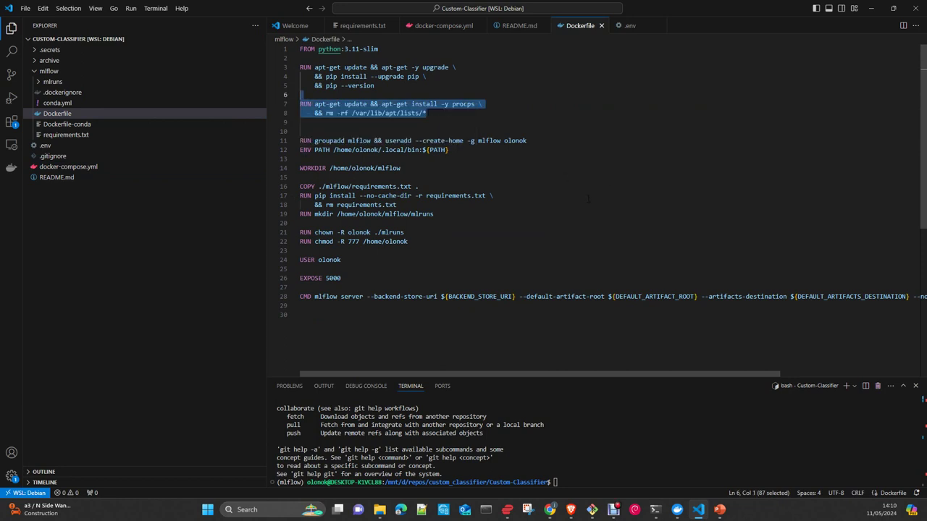
# Step: Inspect the Dockerfile's user setup, highlighting the groupadd/useradd command, the ENV PATH value and the account name in the USER instruction
pyautogui.moveTo(527, 141); pyautogui.dragTo(299, 141)
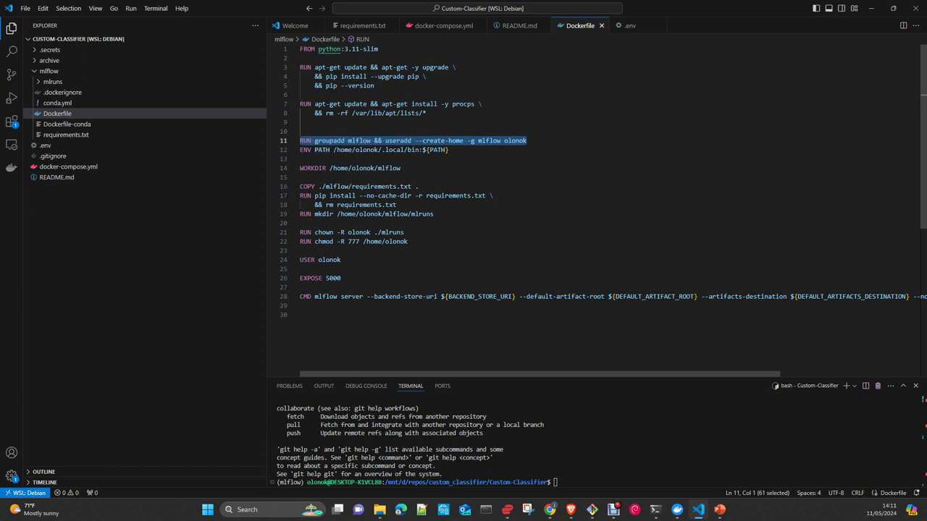
pyautogui.moveTo(470, 153); pyautogui.dragTo(336, 150)
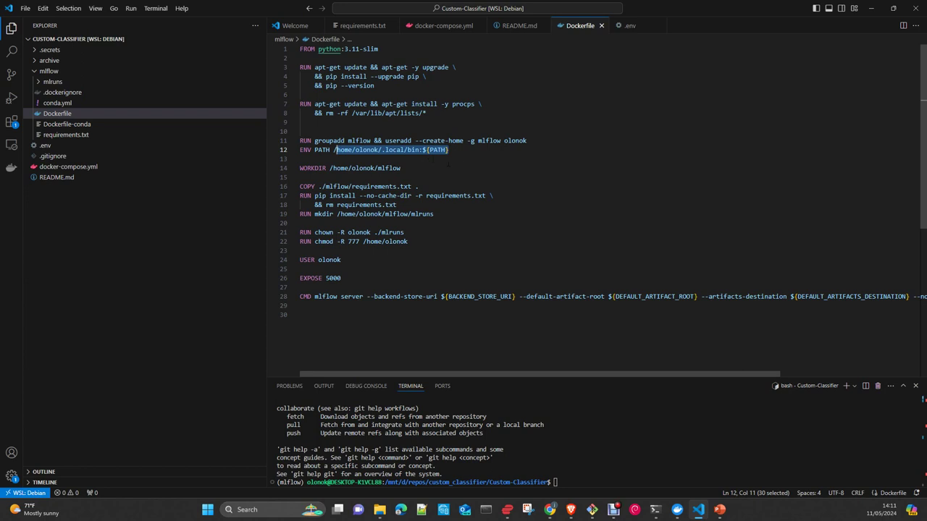
pyautogui.scroll(-1, 460, 173)
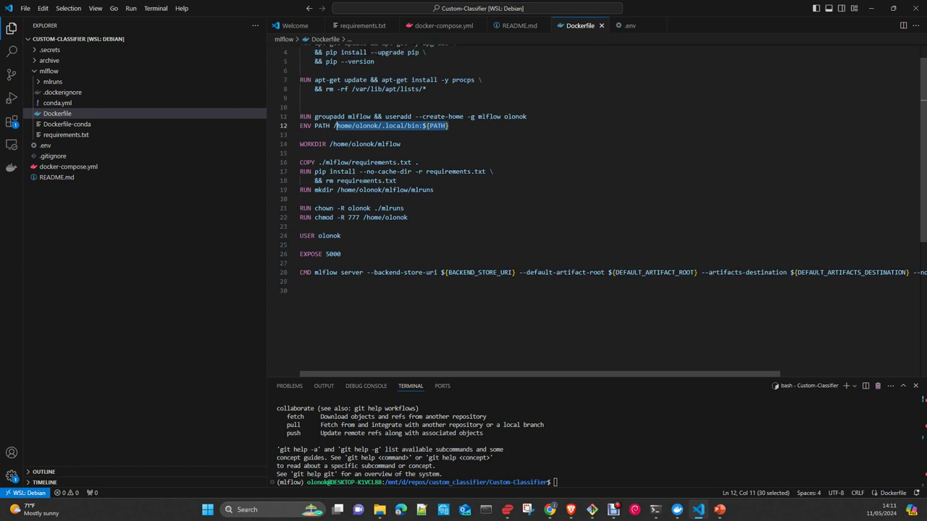
pyautogui.doubleClick(294, 145)
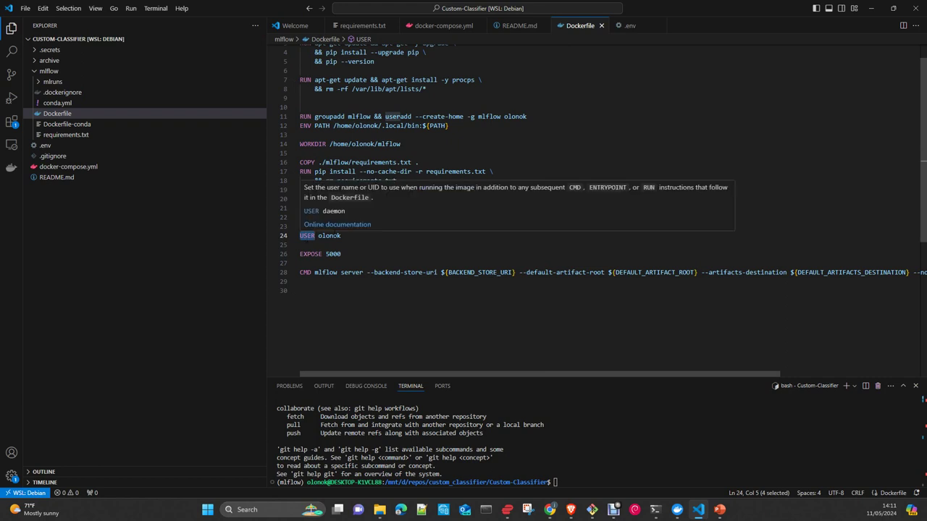
pyautogui.doubleClick(330, 235)
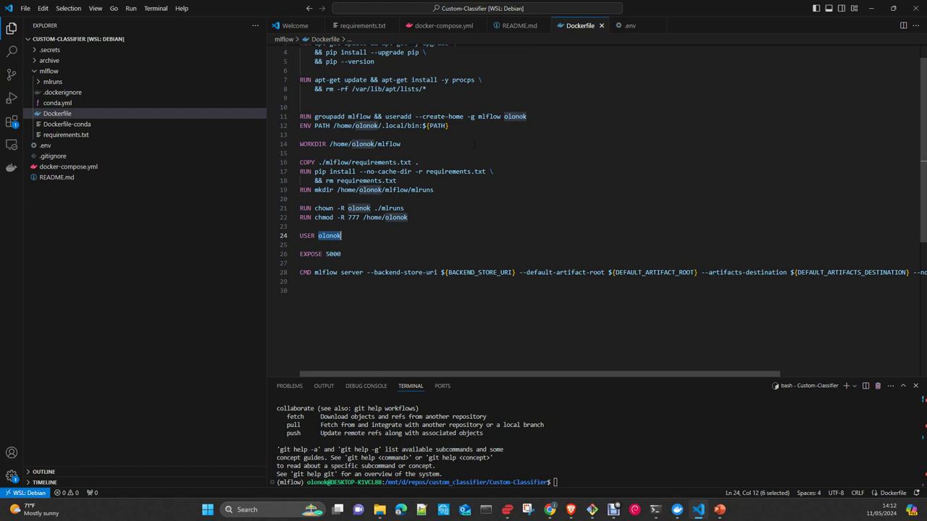
# Step: Highlight the Dockerfile's WORKDIR and pip install instructions and check the packages listed in requirements.txt
pyautogui.moveTo(402, 144); pyautogui.dragTo(299, 145)
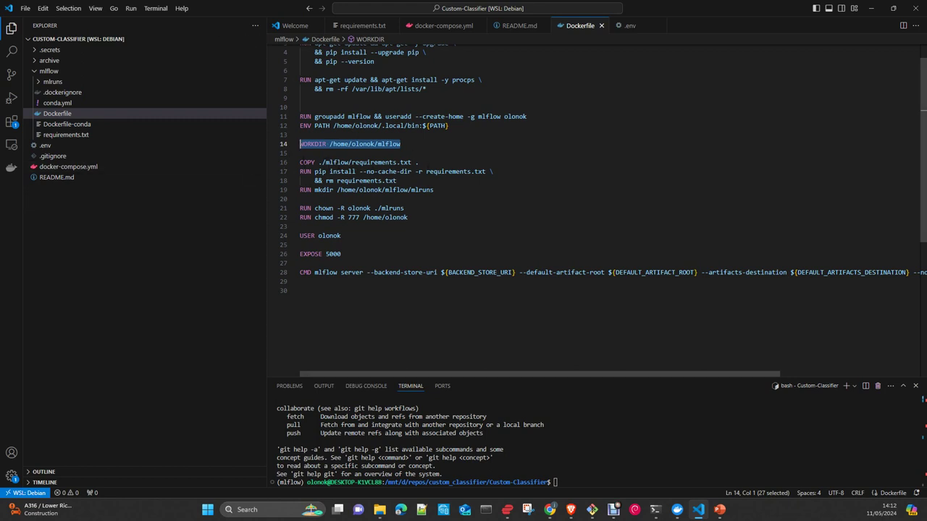
pyautogui.moveTo(397, 181); pyautogui.dragTo(300, 171)
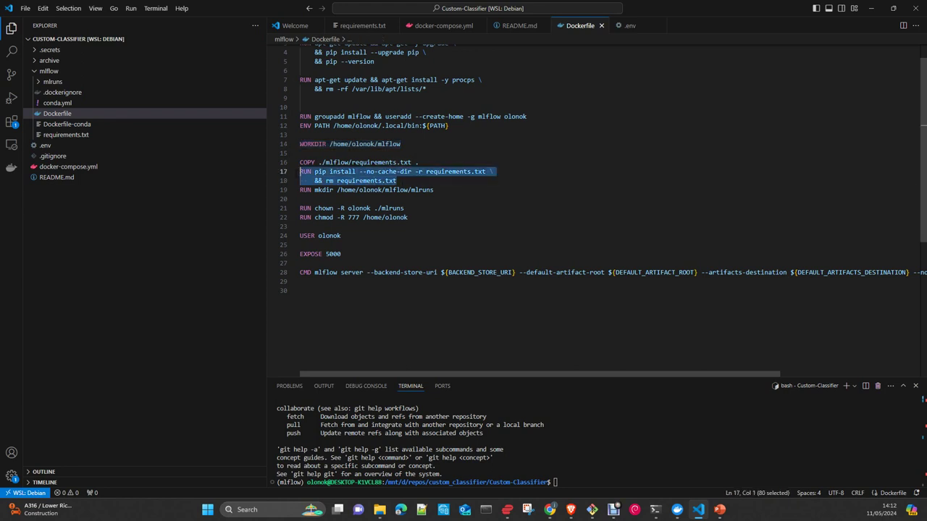
pyautogui.click(362, 25)
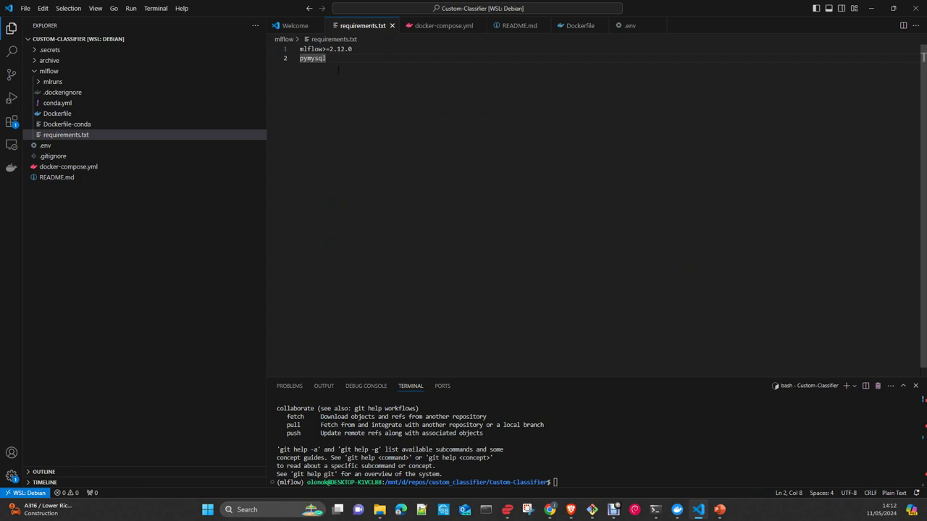
pyautogui.click(449, 28)
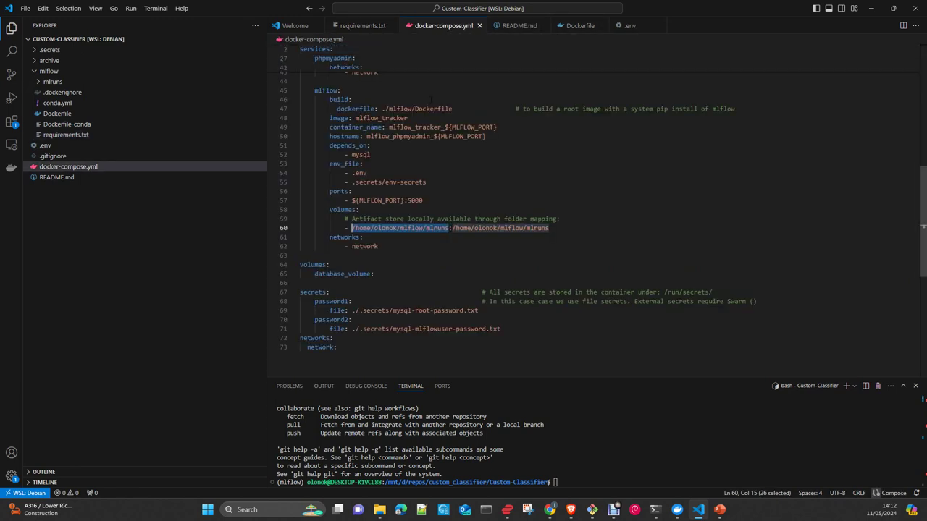
# Step: Return to the Dockerfile and highlight the chown, chmod, USER and EXPOSE 5000 instructions one after another
pyautogui.click(580, 26)
pyautogui.moveTo(404, 208); pyautogui.dragTo(301, 208)
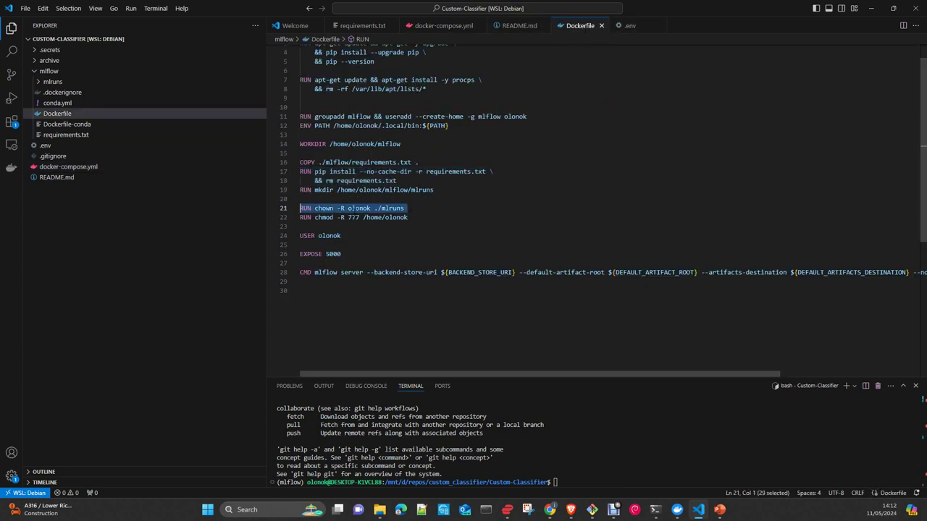
pyautogui.moveTo(408, 218); pyautogui.dragTo(300, 217)
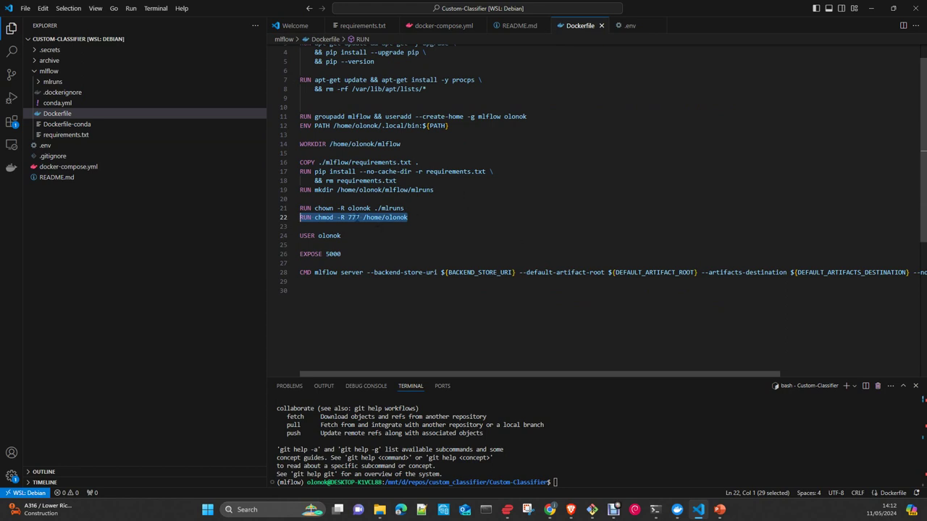
pyautogui.moveTo(341, 235); pyautogui.dragTo(300, 236)
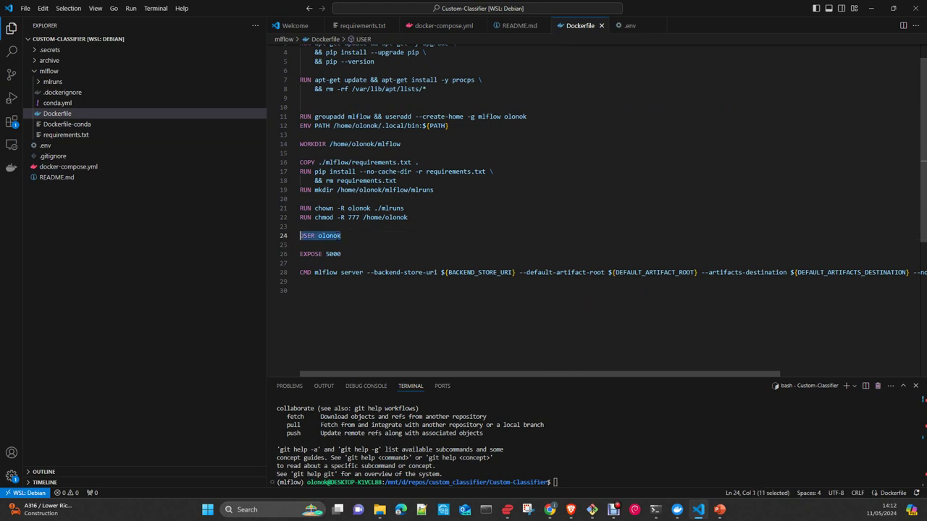
pyautogui.moveTo(351, 255); pyautogui.dragTo(300, 254)
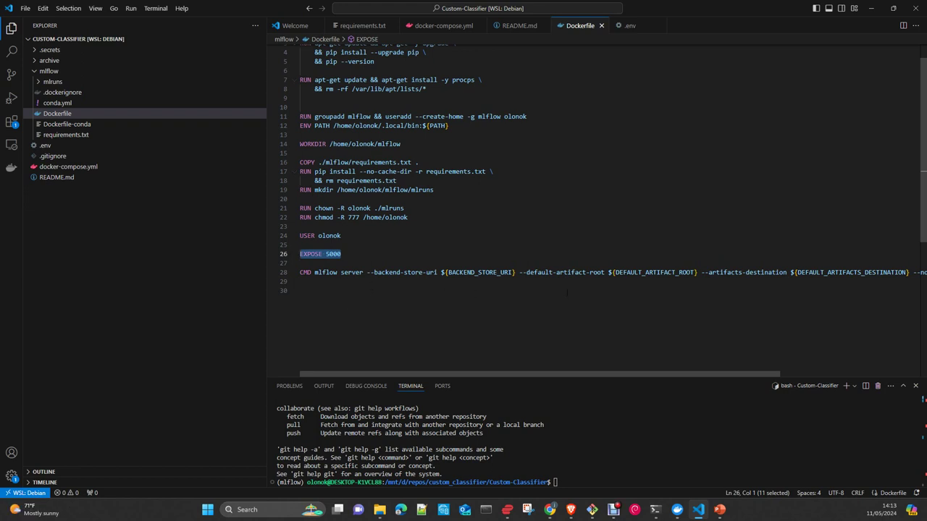
# Step: Open the .env file and highlight the BACKEND_STORE_URI variable to examine its MySQL connection string
pyautogui.hotkey('ctrl', 'shift', 'e')
pyautogui.click(52, 147)
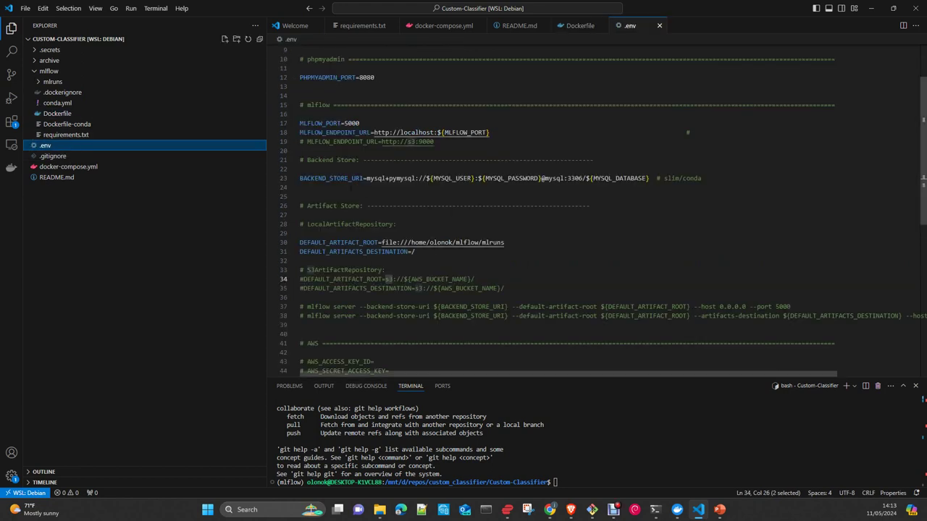
pyautogui.doubleClick(351, 178)
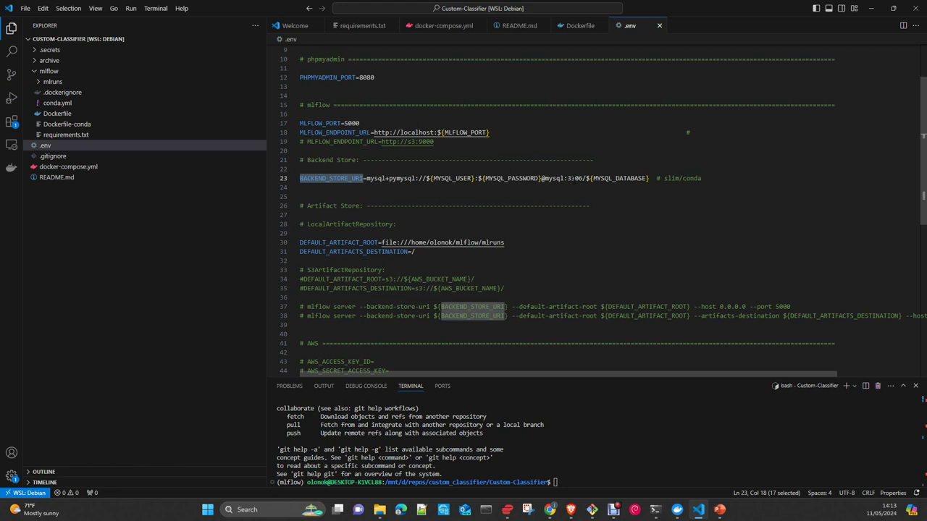
# Step: Trace DEFAULT_ARTIFACT_ROOT from the Dockerfile's mlflow server command to its definition in .env, highlighting the variable and its file path
pyautogui.click(563, 31)
pyautogui.doubleClick(654, 273)
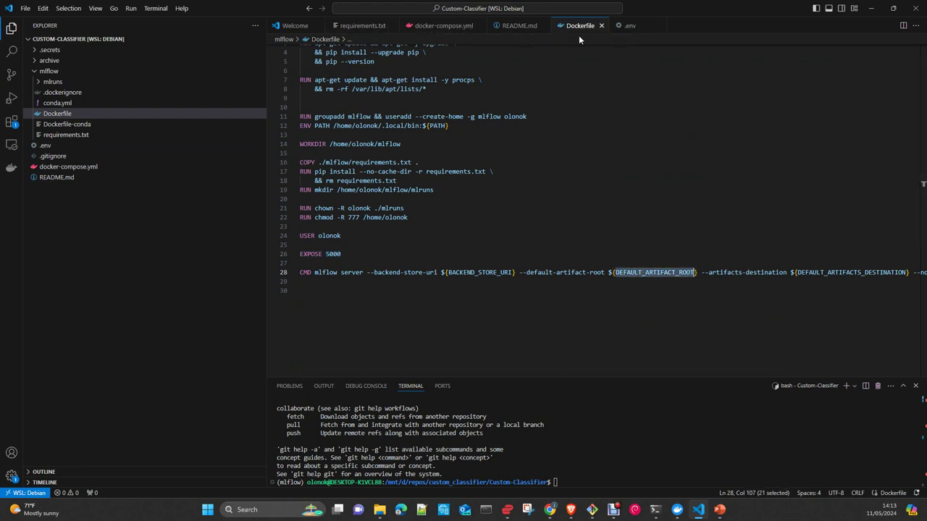
pyautogui.click(628, 26)
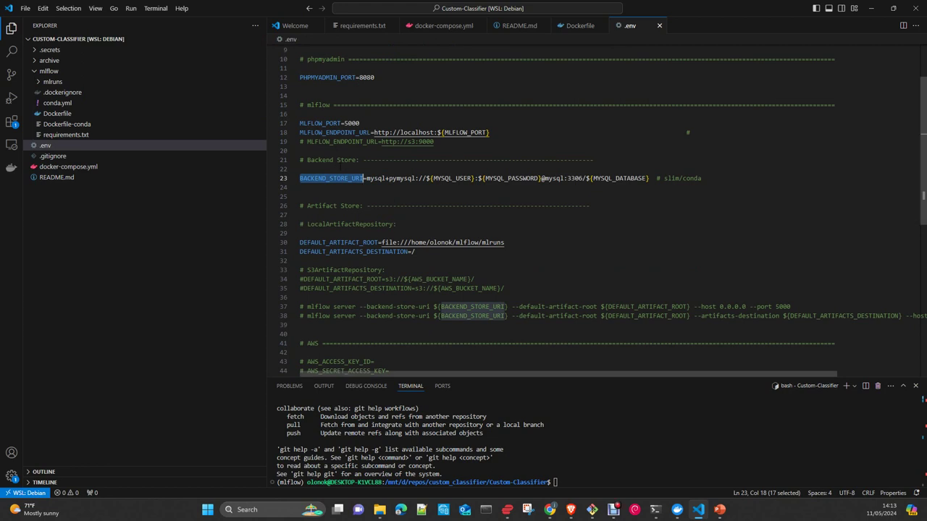
pyautogui.scroll(1, 603, 210)
pyautogui.scroll(-1, 603, 210)
pyautogui.doubleClick(338, 242)
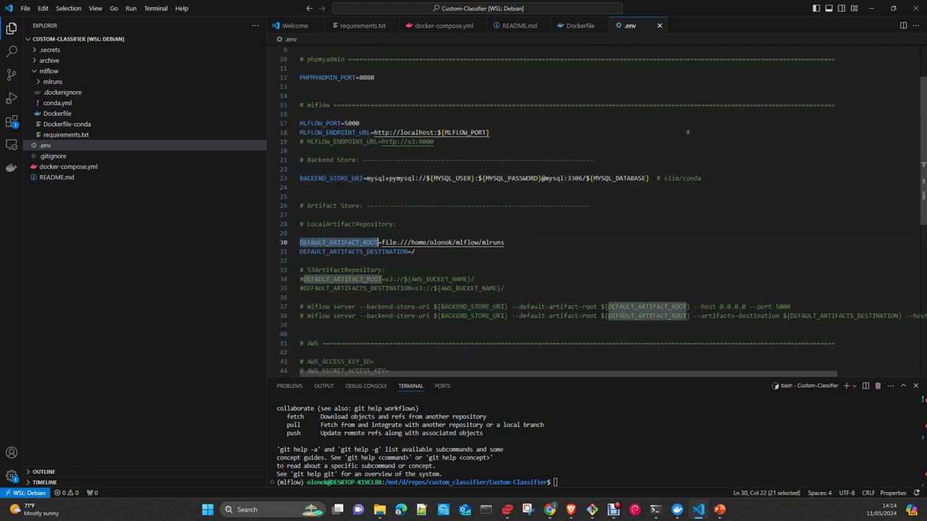
pyautogui.moveTo(506, 242); pyautogui.dragTo(381, 242)
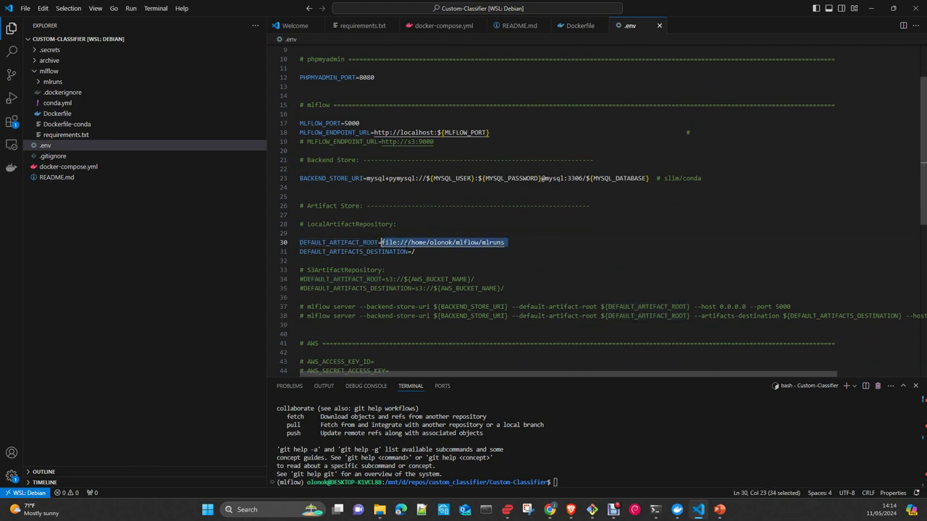
# Step: Highlight the mlruns path in the Dockerfile's mkdir instruction and compare it with the docker-compose.yml volume and the .env artifact root
pyautogui.click(572, 26)
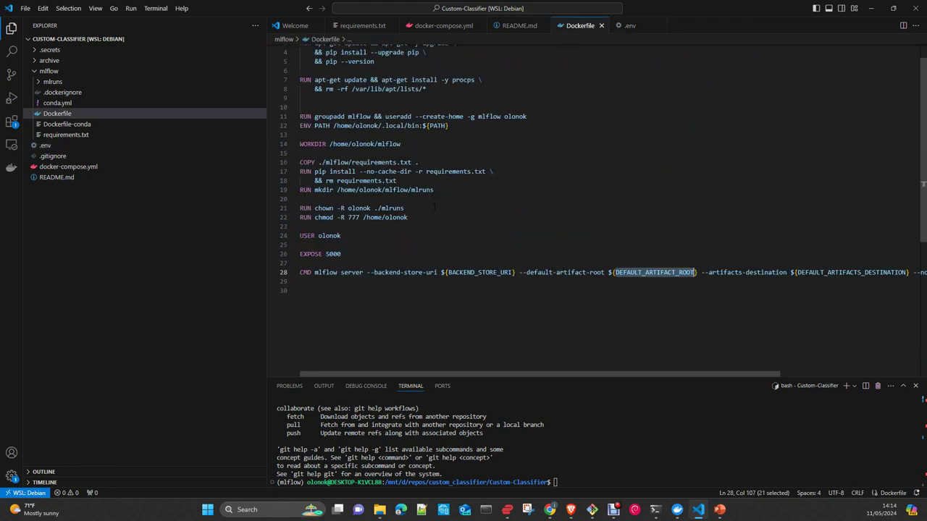
pyautogui.moveTo(337, 190); pyautogui.dragTo(433, 189)
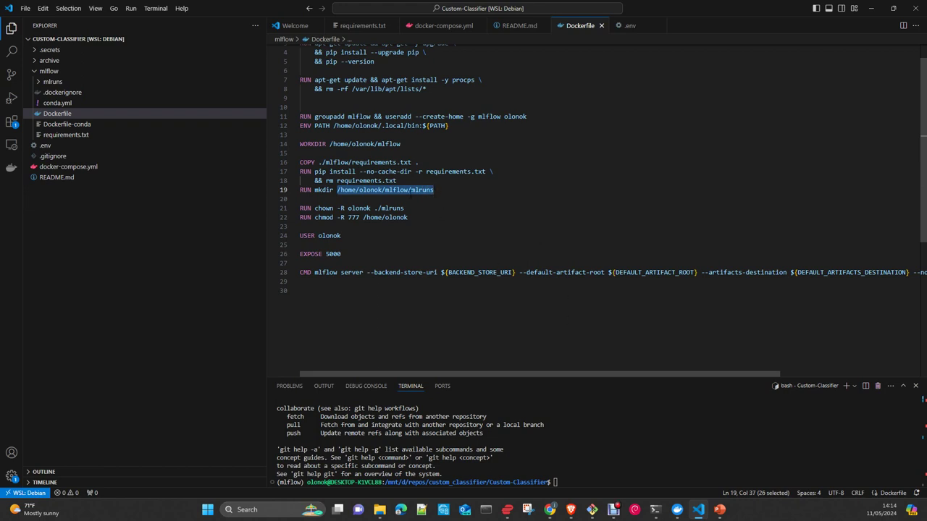
pyautogui.click(442, 26)
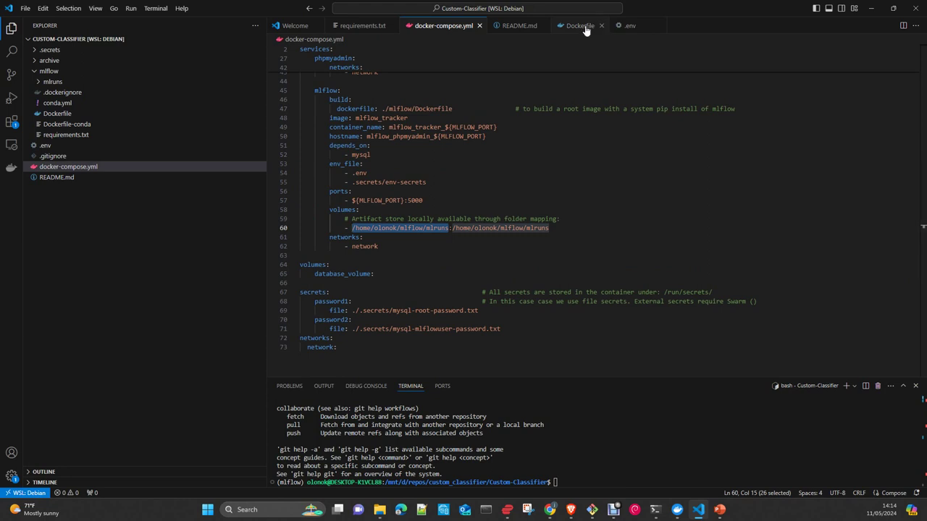
pyautogui.click(627, 26)
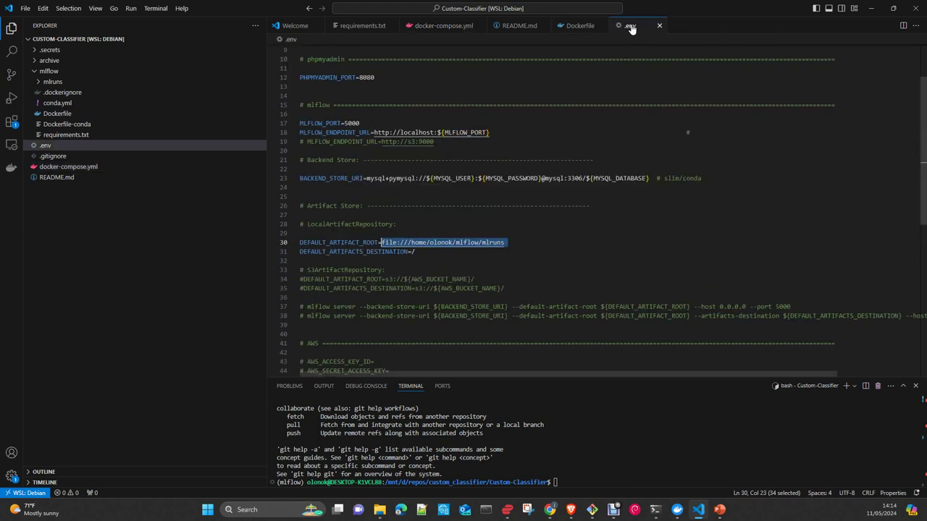
# Step: Read the end of the Dockerfile's mlflow server command, check the artifact variables in .env and return to docker-compose.yml
pyautogui.click(576, 31)
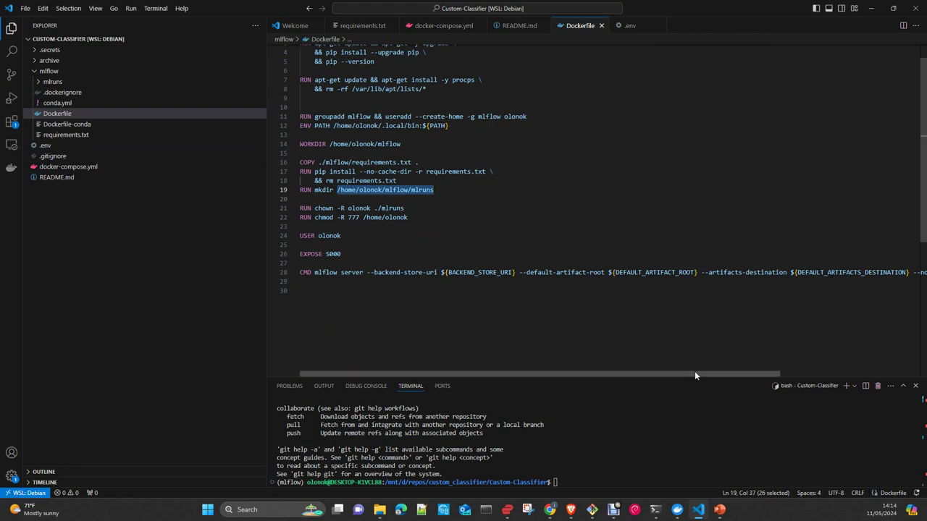
pyautogui.moveTo(694, 373); pyautogui.dragTo(832, 387)
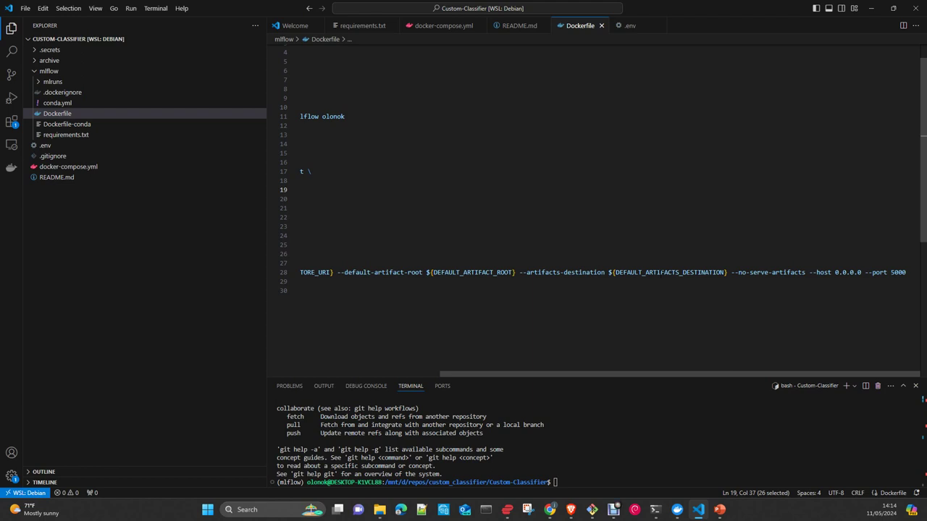
pyautogui.click(632, 27)
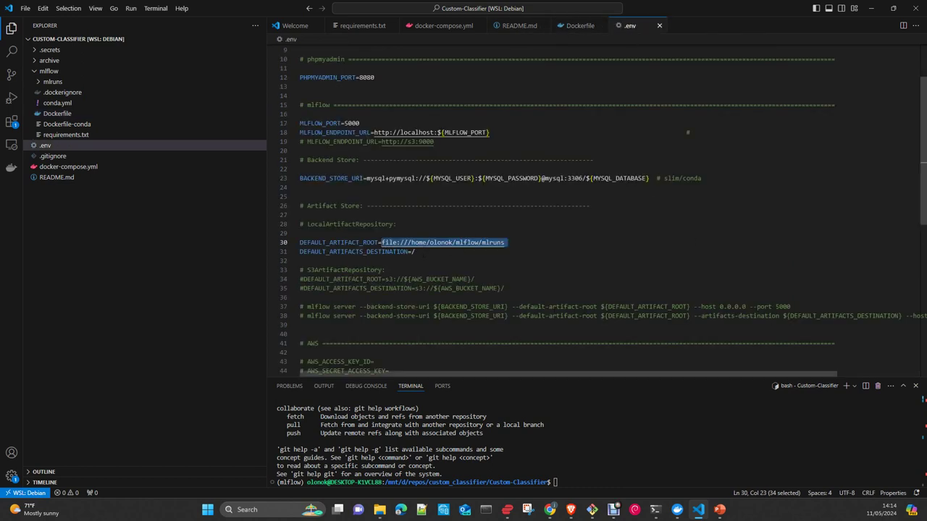
pyautogui.click(444, 27)
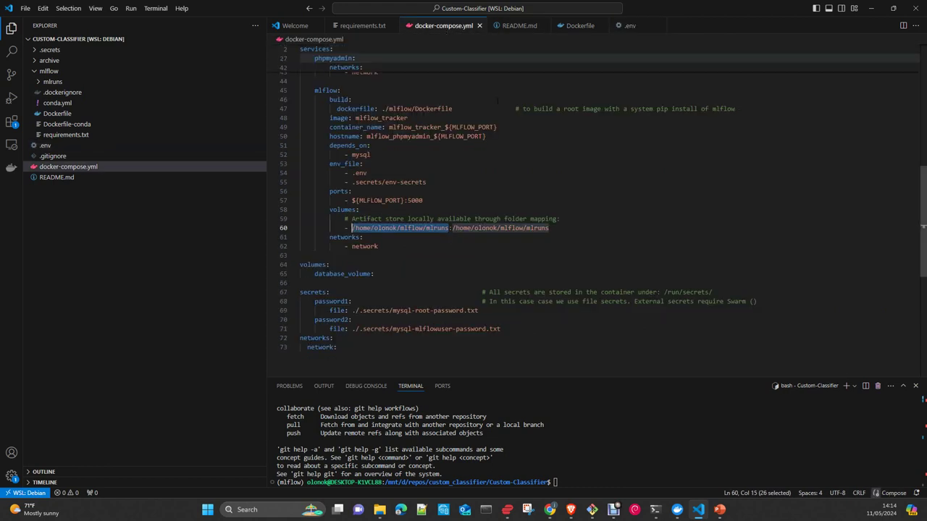
# Step: Show the start of the Dockerfile's lines, go to the home directory in the terminal and print its path
pyautogui.click(576, 27)
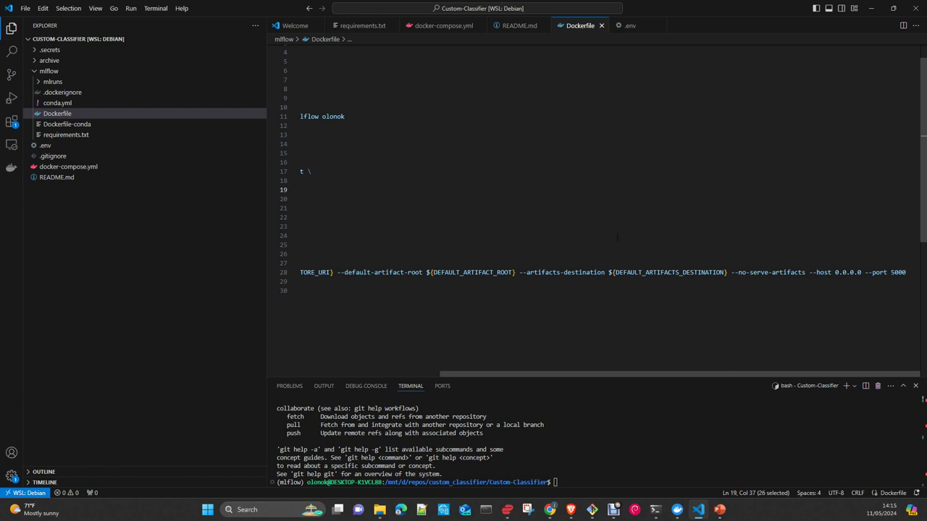
pyautogui.moveTo(484, 375); pyautogui.dragTo(309, 359)
pyautogui.click(600, 441)
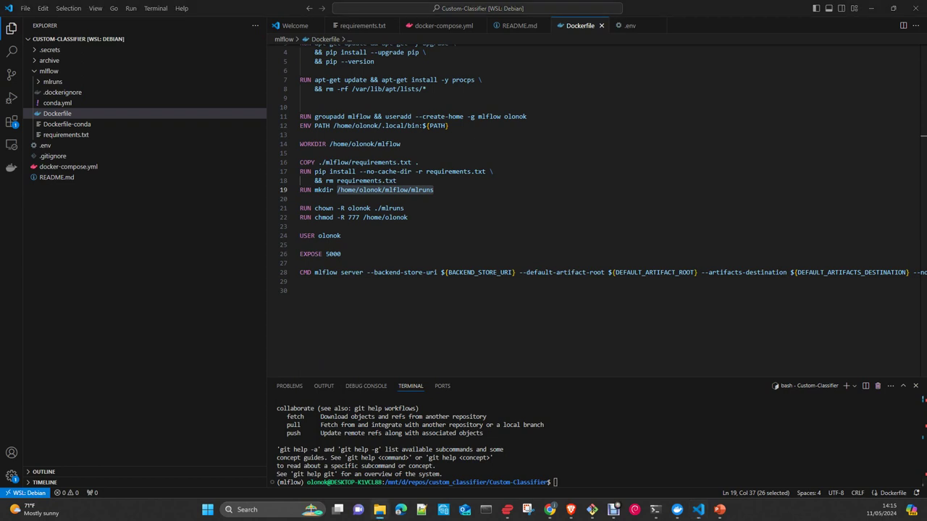
pyautogui.click(615, 474)
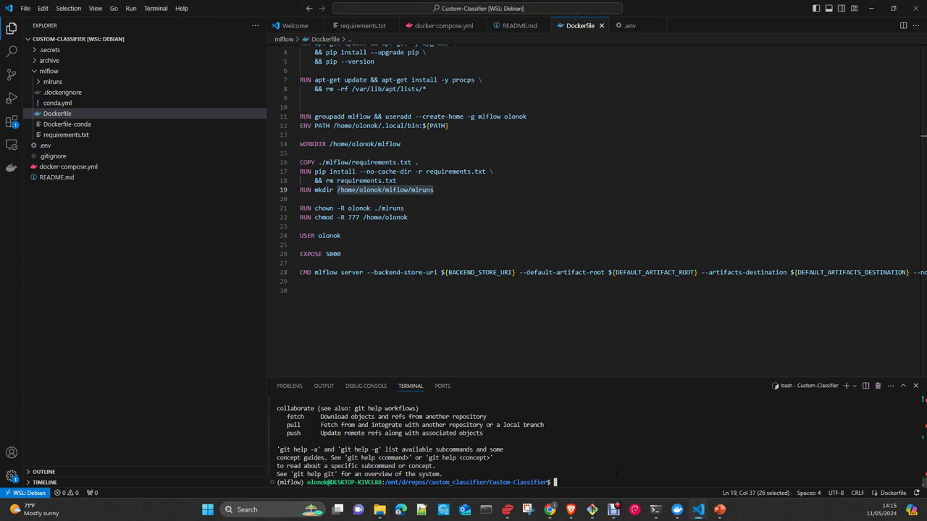
pyautogui.write('cd ~')
pyautogui.press('Return')
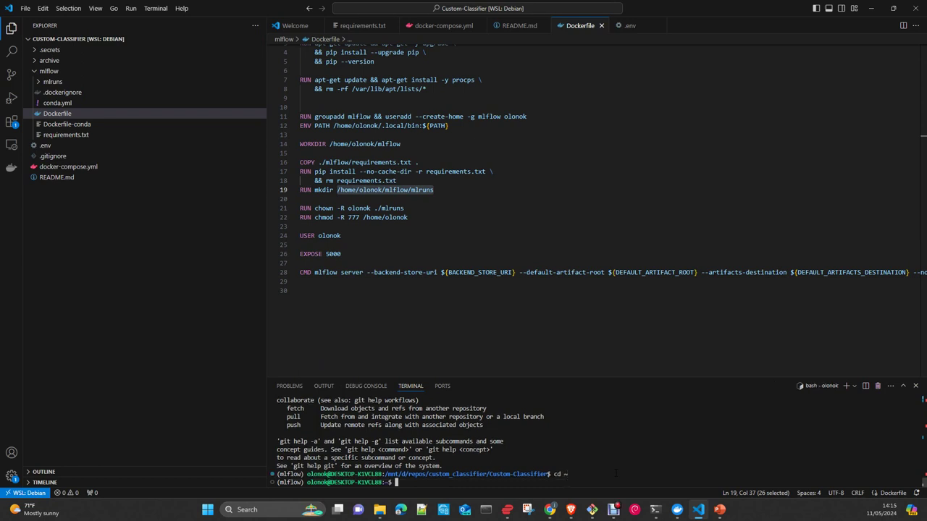
pyautogui.write('pwd')
pyautogui.press('Return')
# Step: Change into mlflow/mlruns under the home directory and list its contents, first plainly and then in long format
pyautogui.write('cd mlf')
pyautogui.press('Tab')
pyautogui.press('Return')
pyautogui.write('cd ')
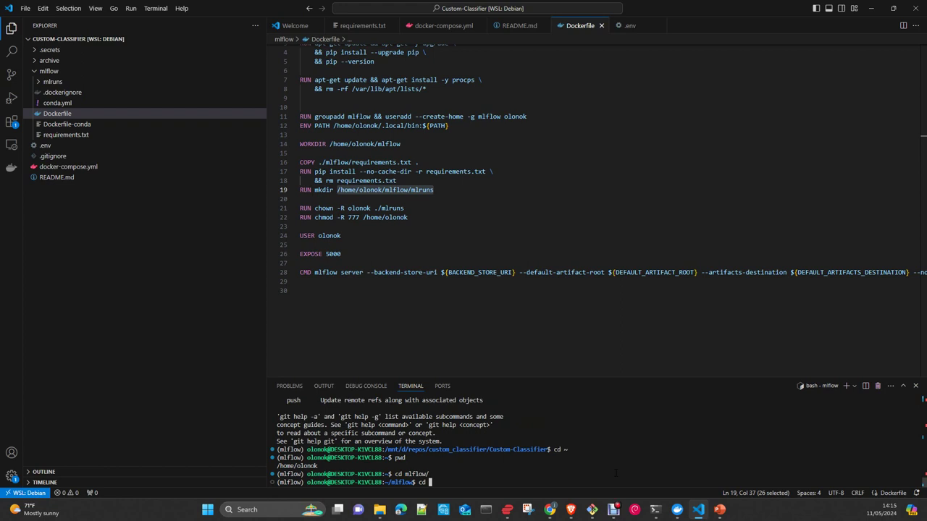
pyautogui.write('ml')
pyautogui.press('Tab')
pyautogui.press('Return')
pyautogui.write('ls')
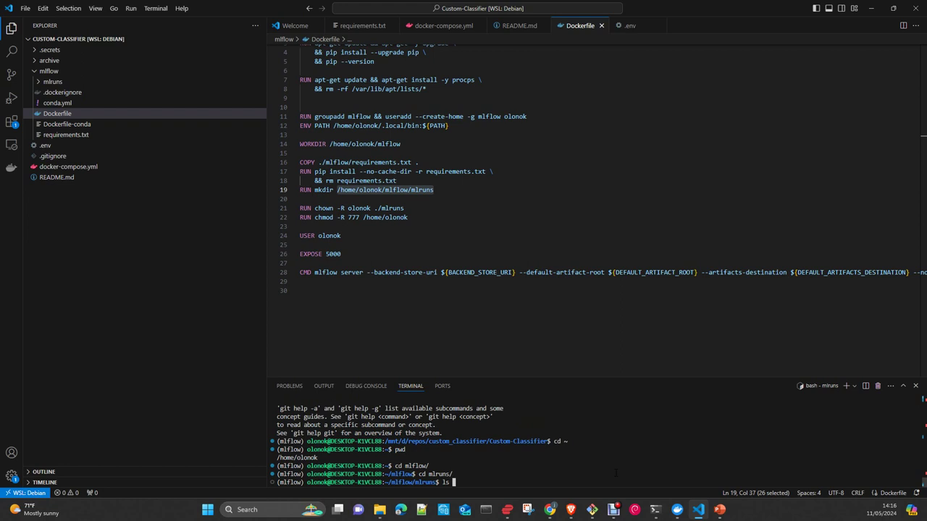
pyautogui.press('Return')
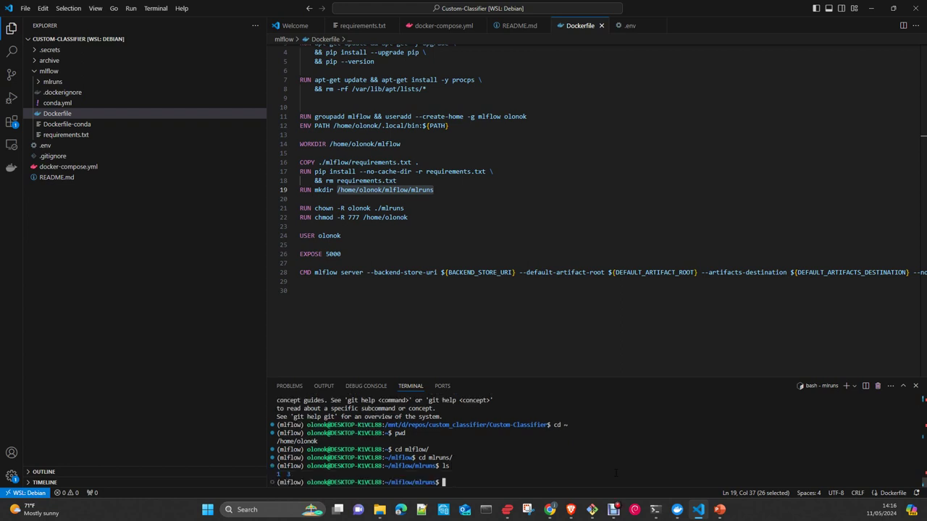
pyautogui.write('ls -l')
pyautogui.press('Return')
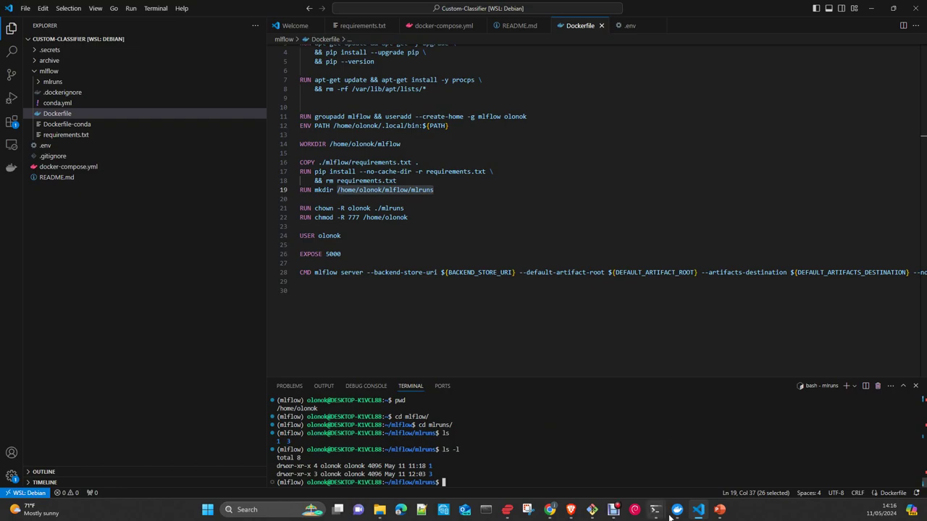
# Step: Switch to Docker Desktop, close its settings and open the Exec terminal of the mlflow_tracker_5000 container
pyautogui.click(677, 509)
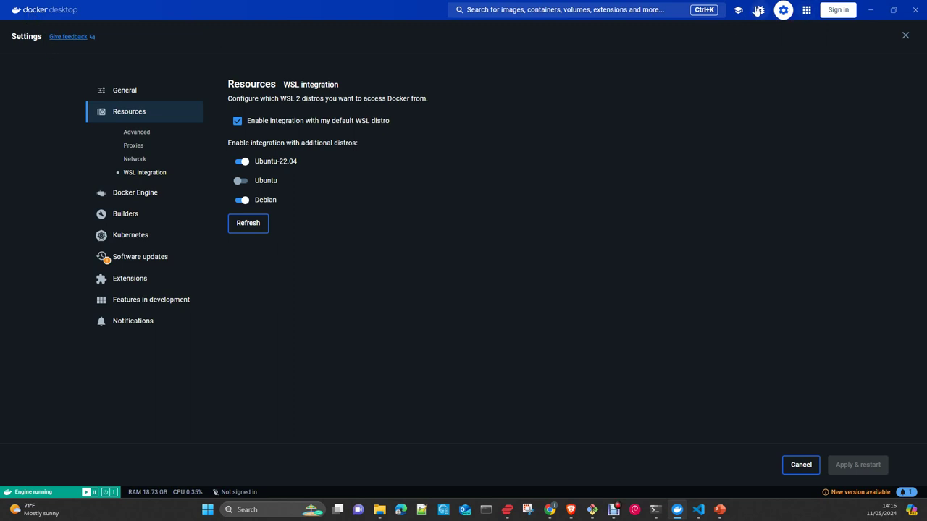
pyautogui.click(906, 36)
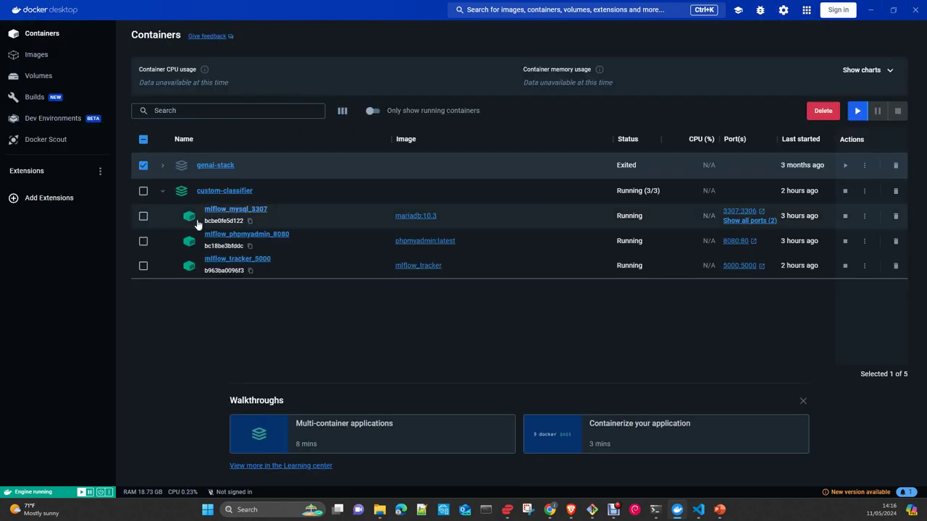
pyautogui.click(238, 264)
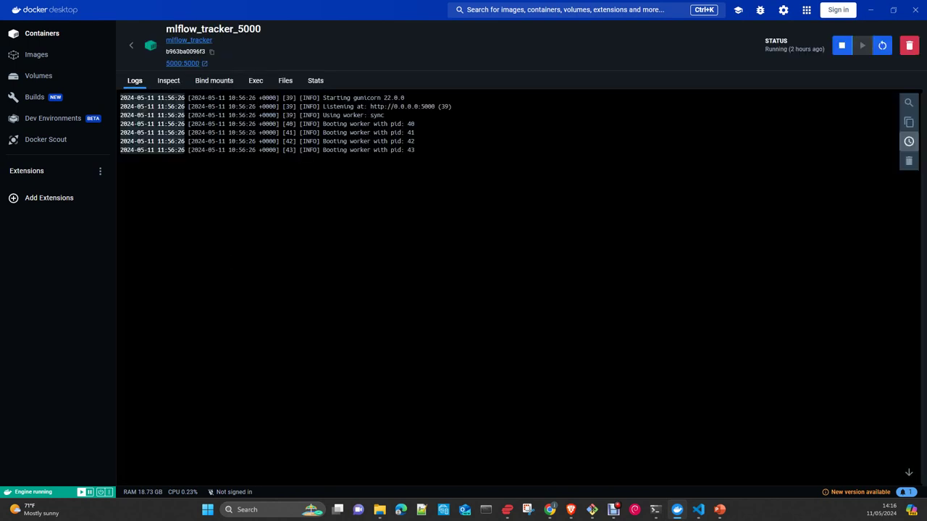
pyautogui.click(257, 84)
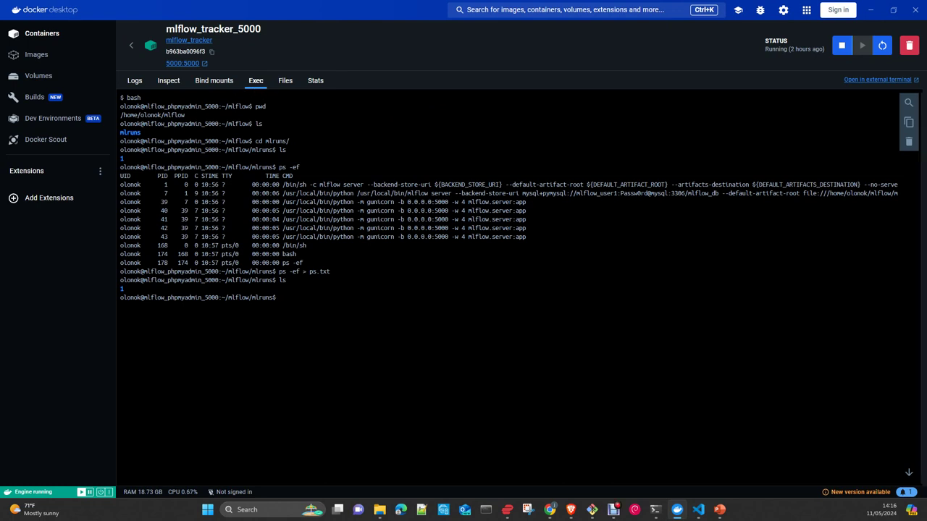
# Step: List the contents of the container's current mlruns folder and print its working directory
pyautogui.write('ls')
pyautogui.press('Return')
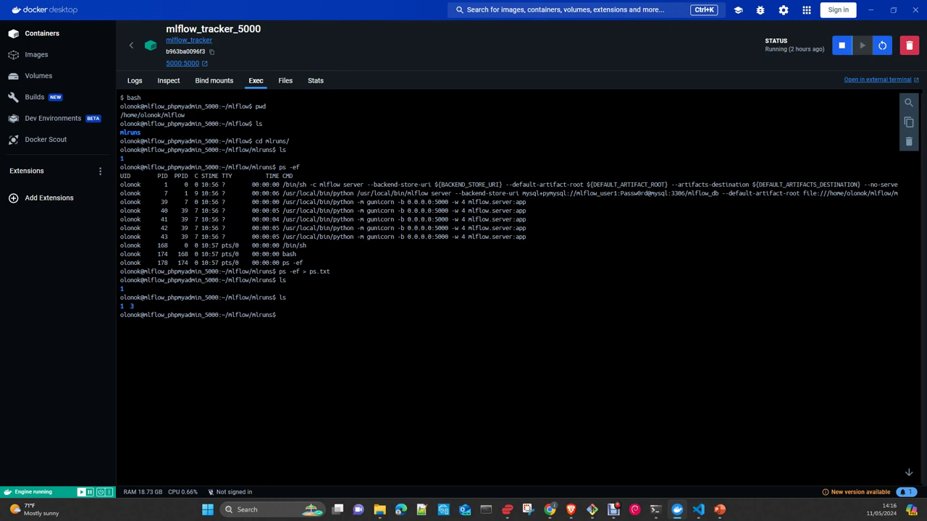
pyautogui.write('pwd')
pyautogui.press('Return')
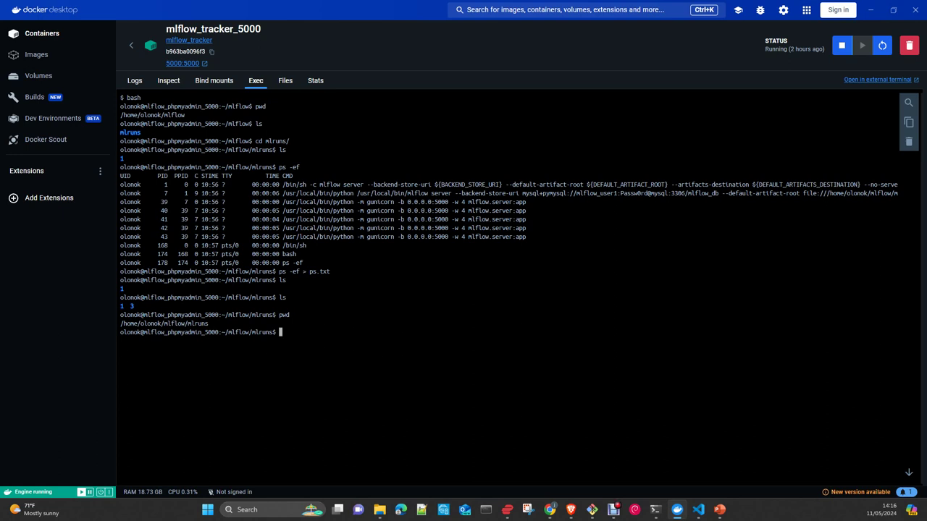
# Step: Save the container's full process list to ps.txt with ps -ef and display the file's contents
pyautogui.write('pwd')
pyautogui.press('Up')
pyautogui.press('Up')
pyautogui.press('Up')
pyautogui.press('Up')
pyautogui.press('Return')
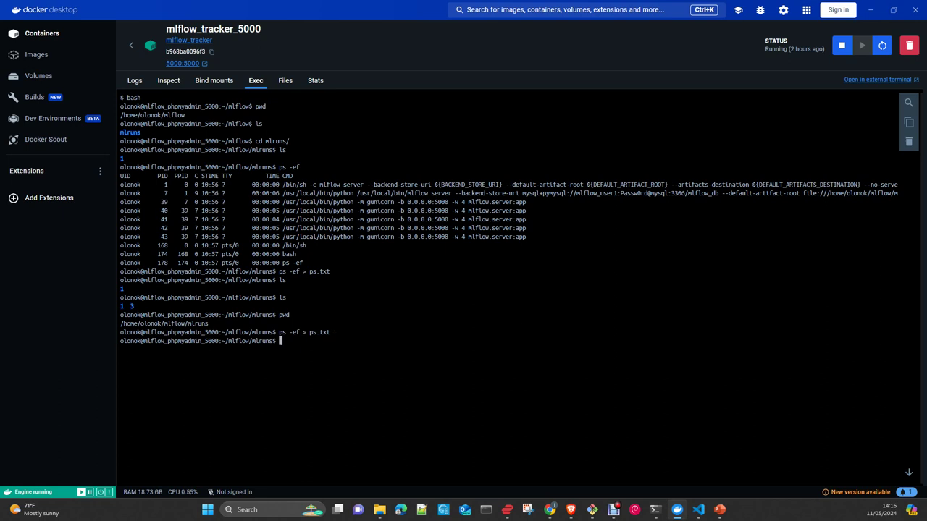
pyautogui.write('cat ps.txt')
pyautogui.press('Return')
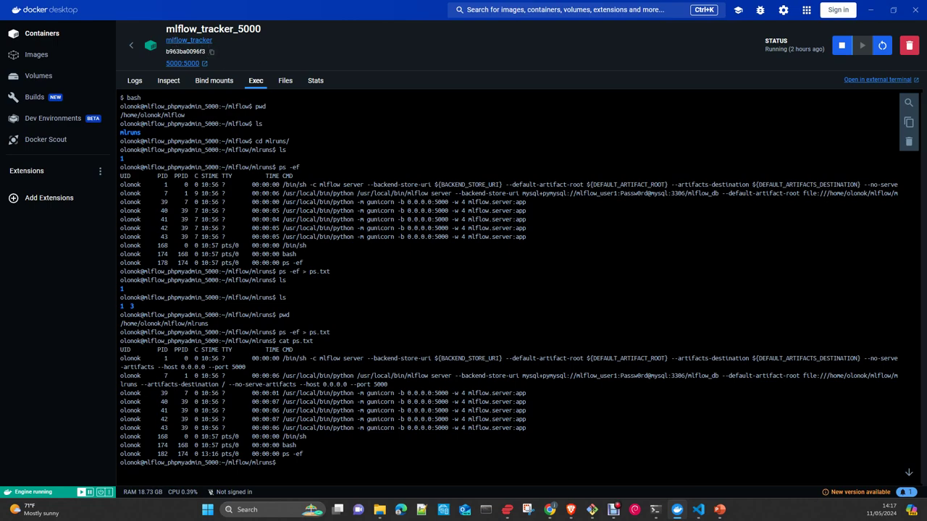
# Step: Switch to VS Code, list the host's mlruns folder in long format and display ps.txt in an enlarged terminal
pyautogui.click(697, 510)
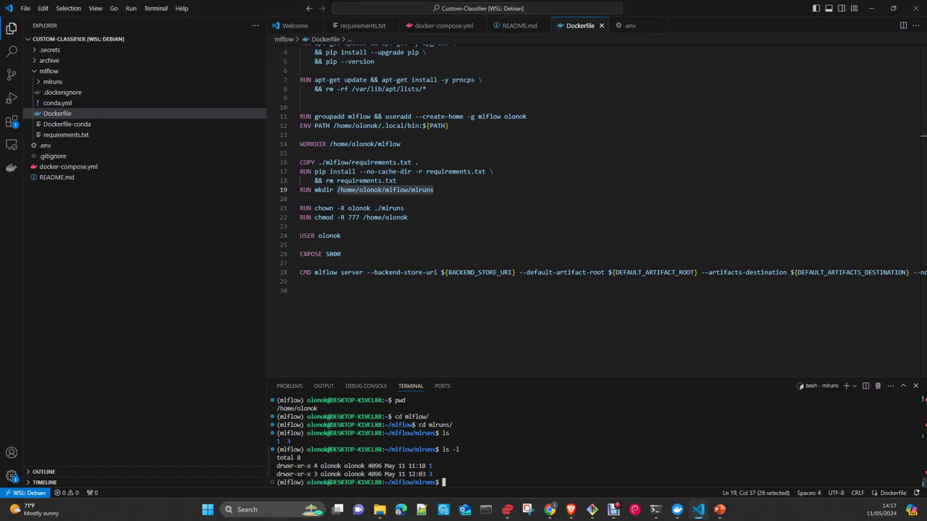
pyautogui.write('ls -l')
pyautogui.press('Return')
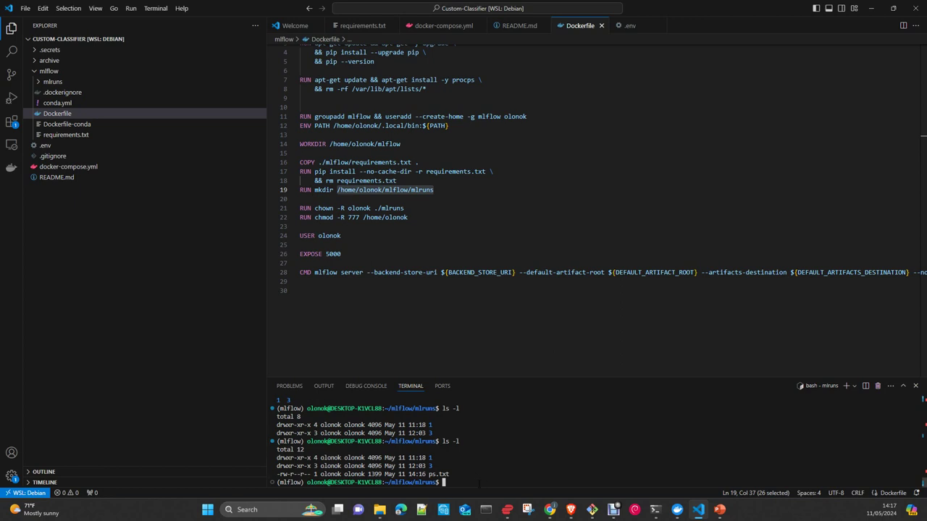
pyautogui.write('cat ps.txt')
pyautogui.press('Return')
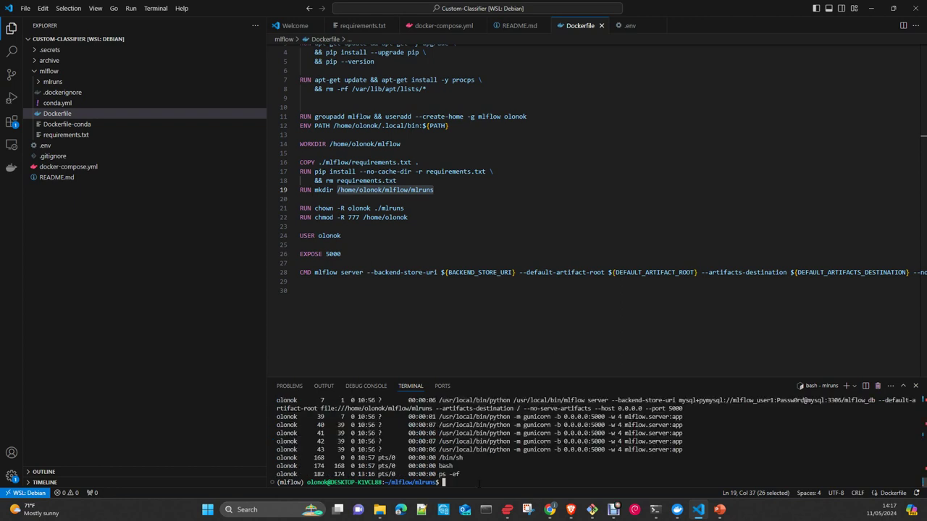
pyautogui.moveTo(560, 379); pyautogui.dragTo(561, 313)
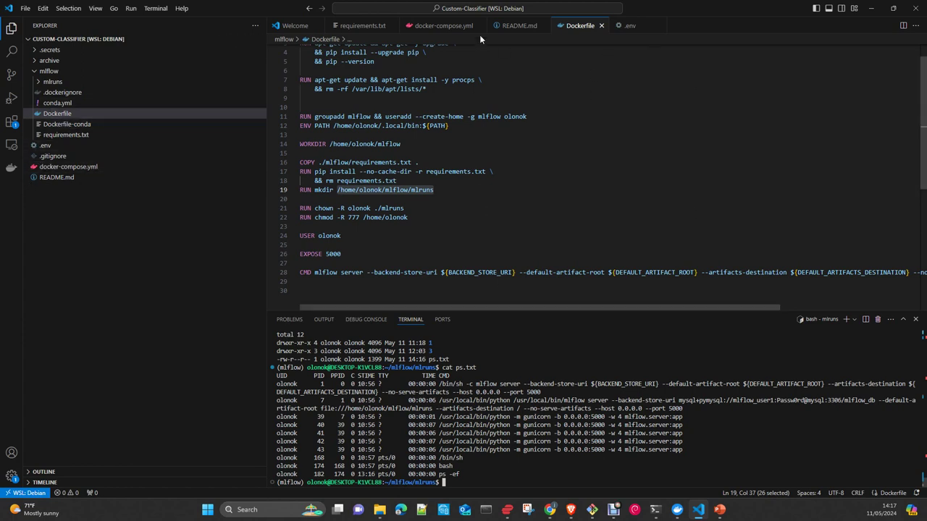
# Step: Return to docker-compose.yml and search the extension marketplace for docker to check the Docker extension
pyautogui.click(433, 26)
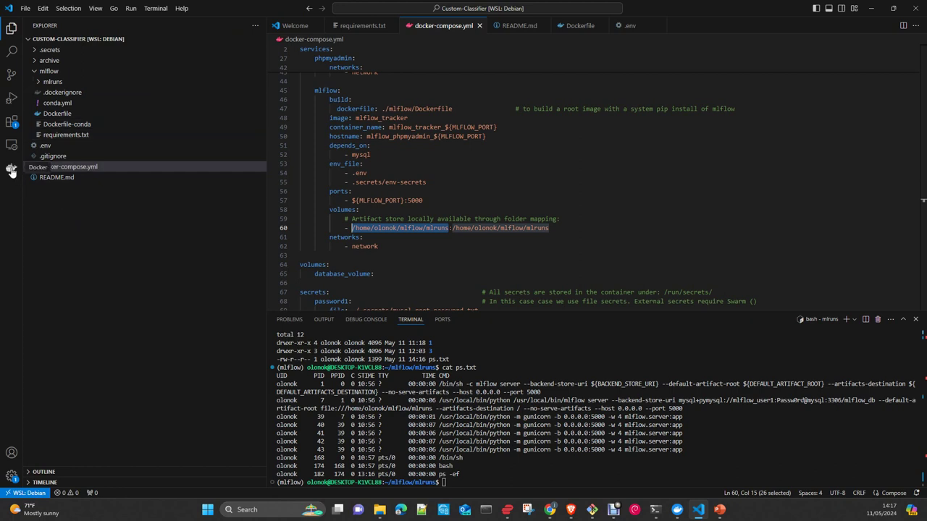
pyautogui.click(13, 129)
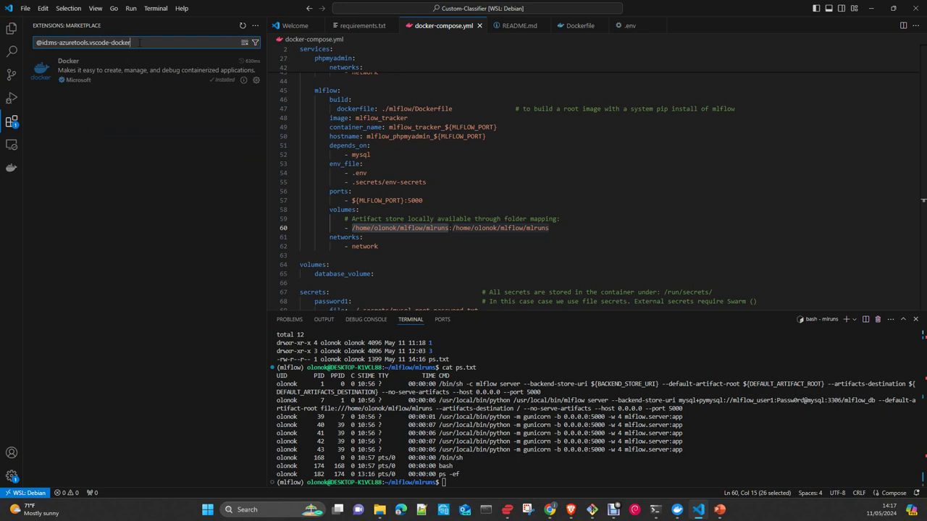
pyautogui.hotkey('ctrl', 'a')
pyautogui.press('BackSpace')
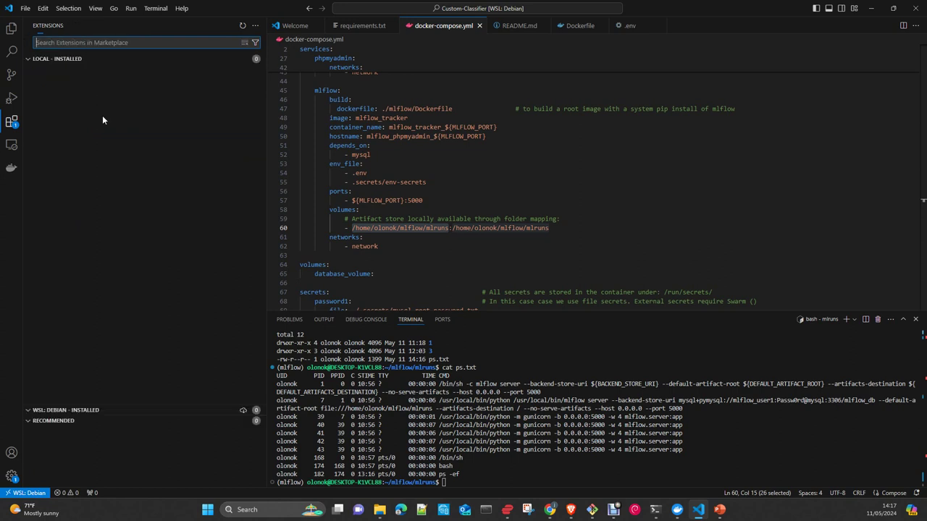
pyautogui.write('docker')
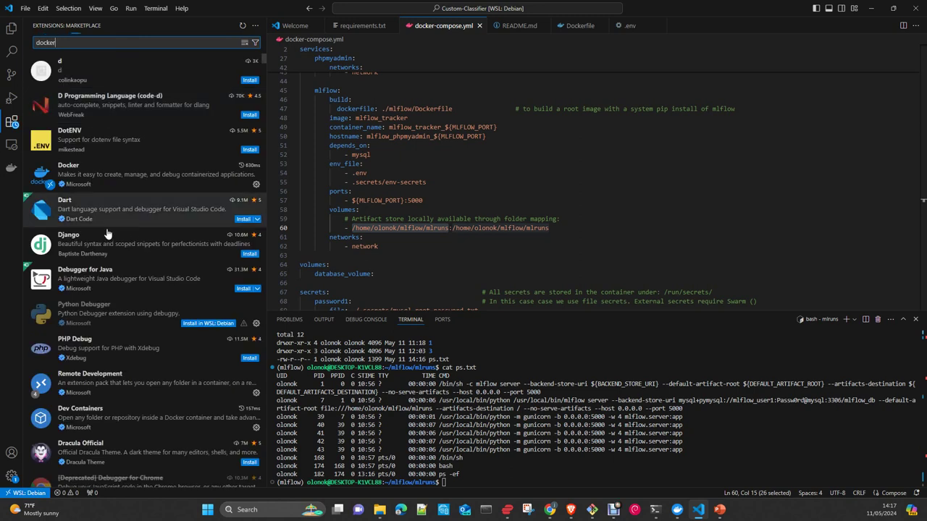
pyautogui.moveTo(98, 79)
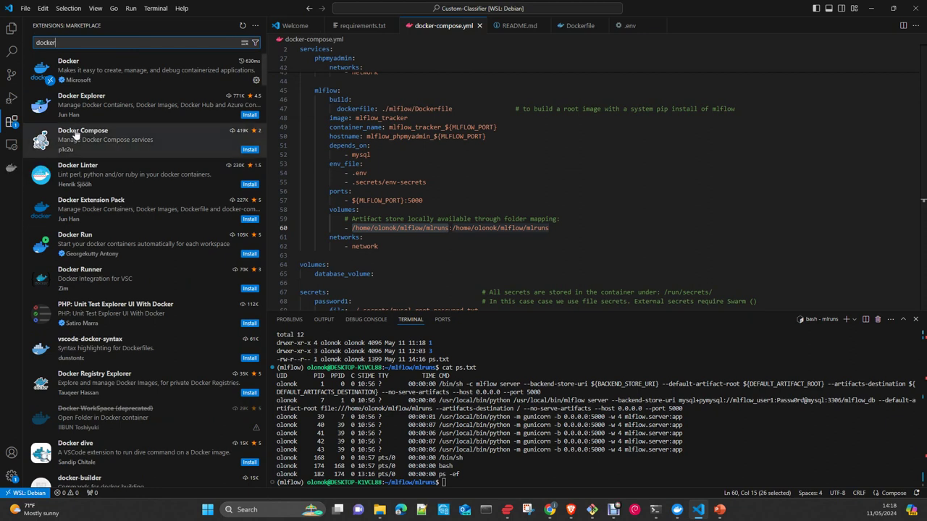
# Step: Open the Docker extension's view, collapse the custom-classifier group and look through the available registry providers without connecting one
pyautogui.click(11, 173)
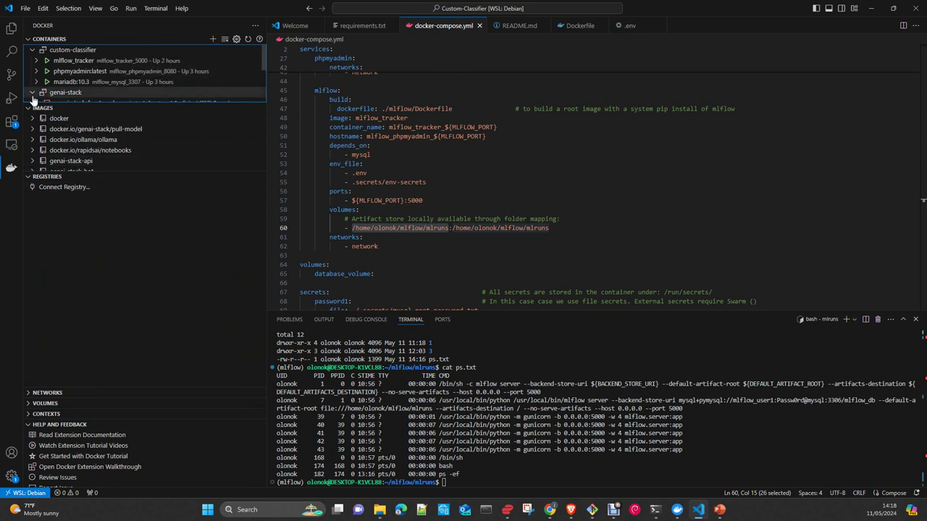
pyautogui.click(29, 49)
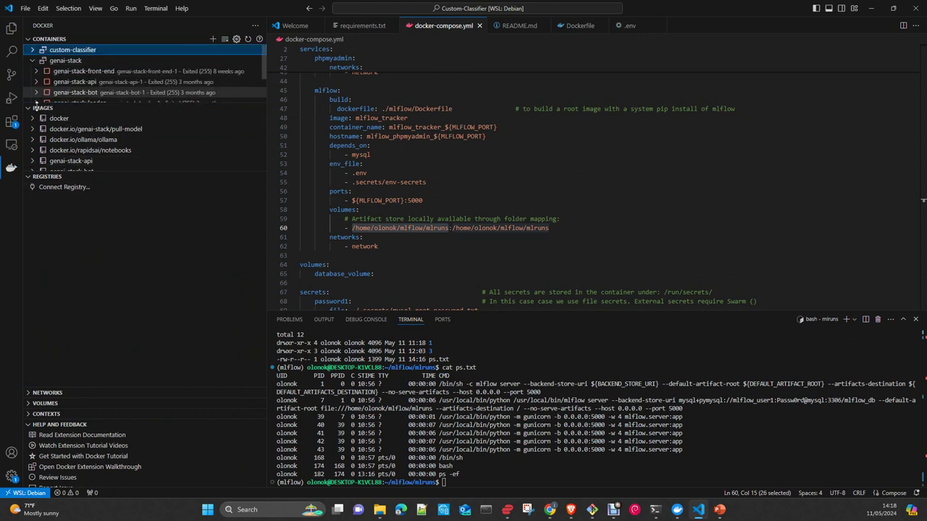
pyautogui.click(65, 188)
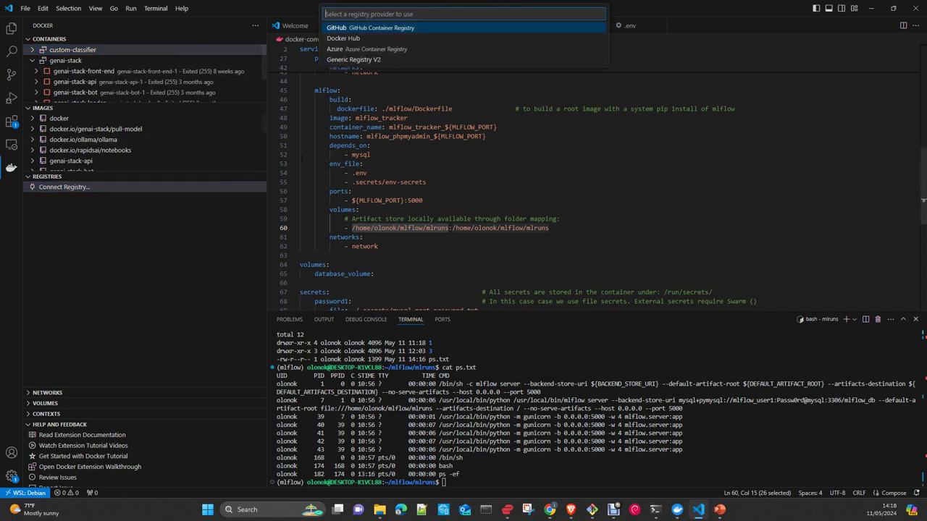
pyautogui.click(188, 279)
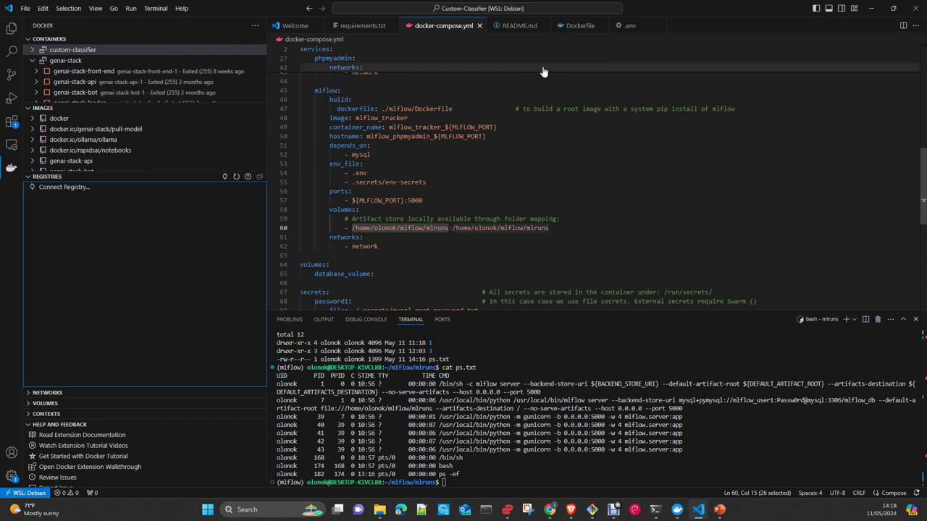
# Step: Examine the Docker commands offered for docker-compose.yml and for the Dockerfile without running any
pyautogui.rightClick(543, 177)
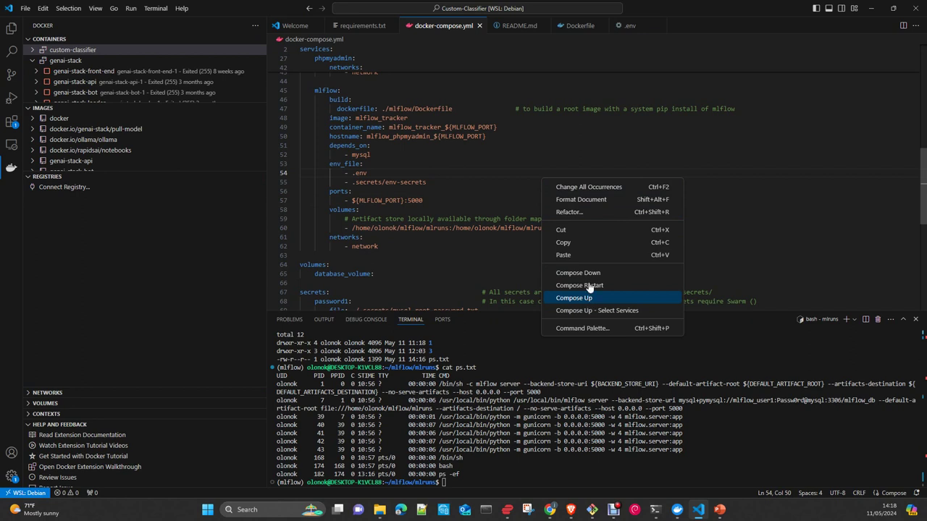
pyautogui.click(582, 22)
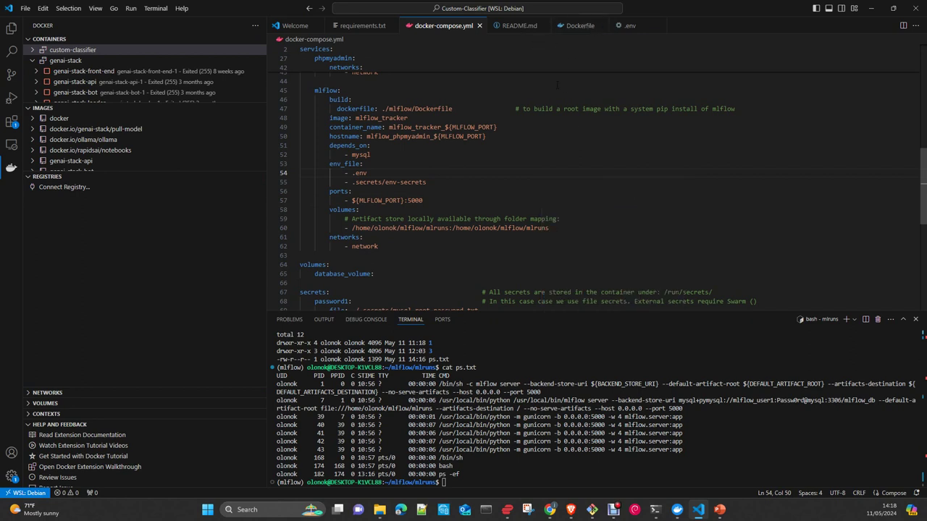
pyautogui.click(583, 22)
pyautogui.rightClick(529, 176)
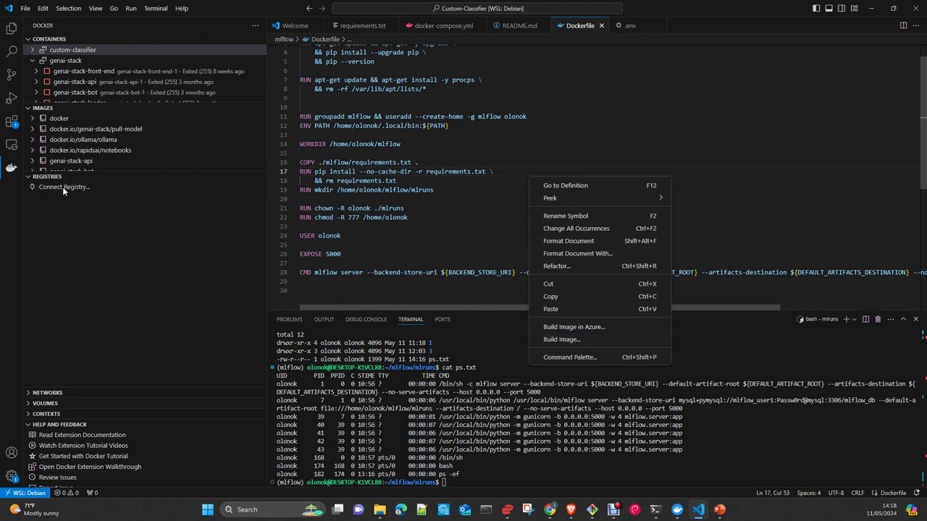
pyautogui.press('Escape')
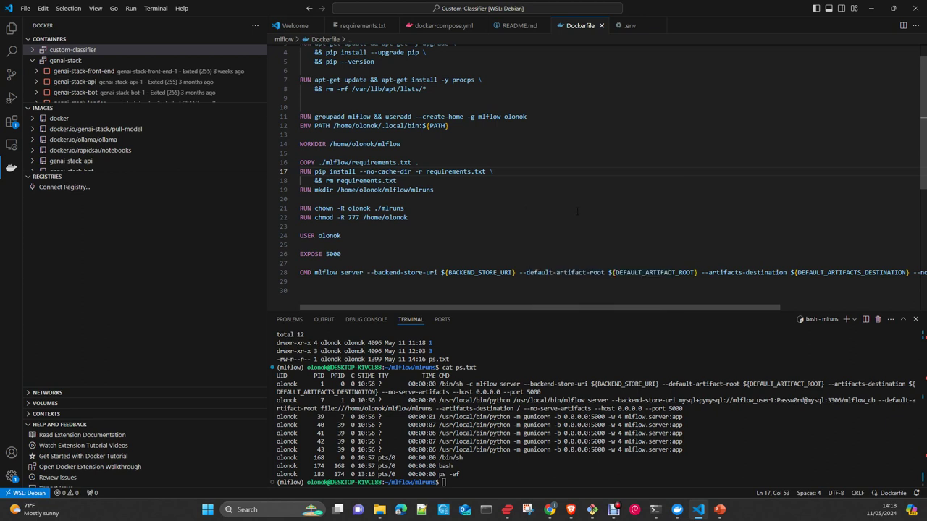
# Step: Run Compose Up on docker-compose.yml to build the image and start all its services
pyautogui.click(433, 27)
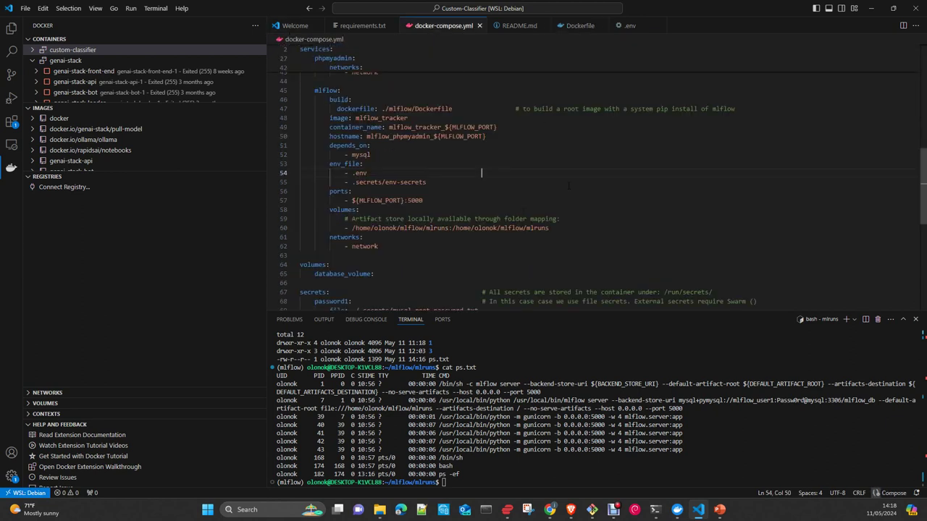
pyautogui.rightClick(594, 170)
pyautogui.click(674, 298)
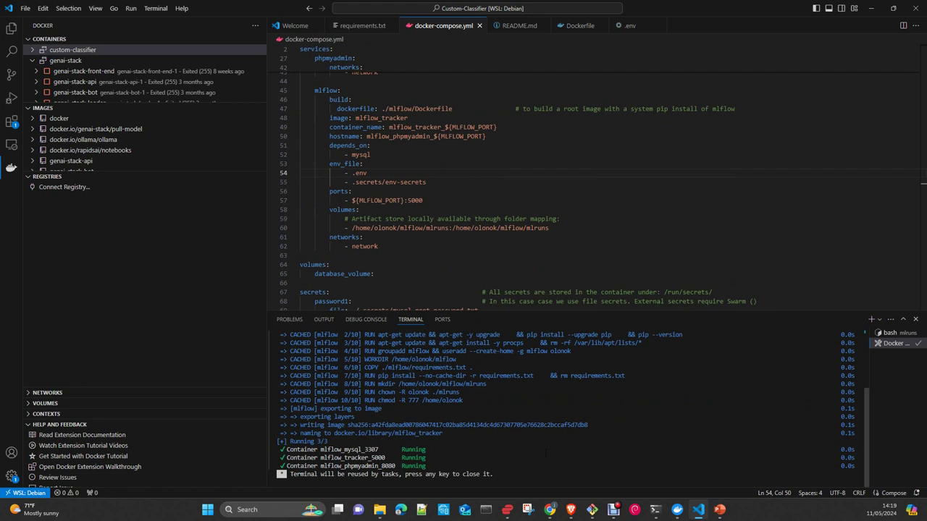
# Step: Add pandas and numpy on separate lines below pymysql in requirements.txt and save all files
pyautogui.scroll(4, 507, 405)
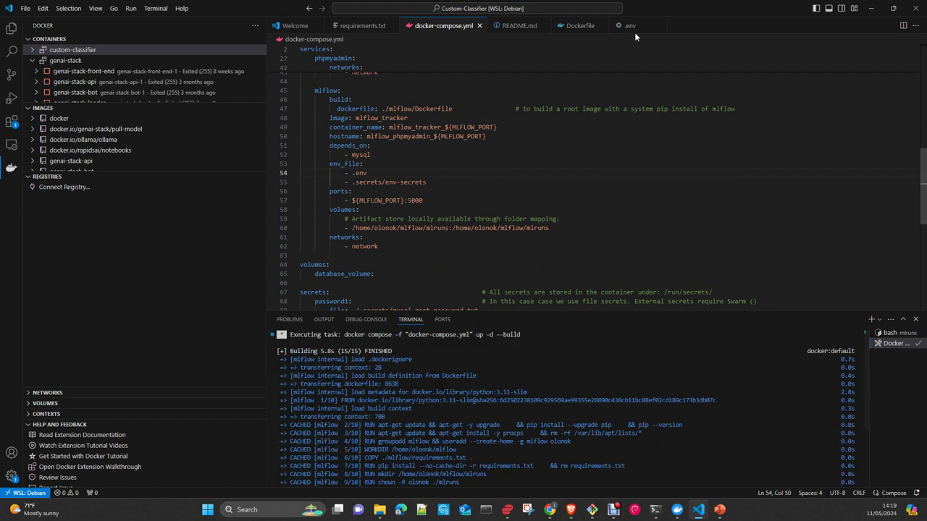
pyautogui.click(362, 25)
pyautogui.press('Return')
pyautogui.write('pan')
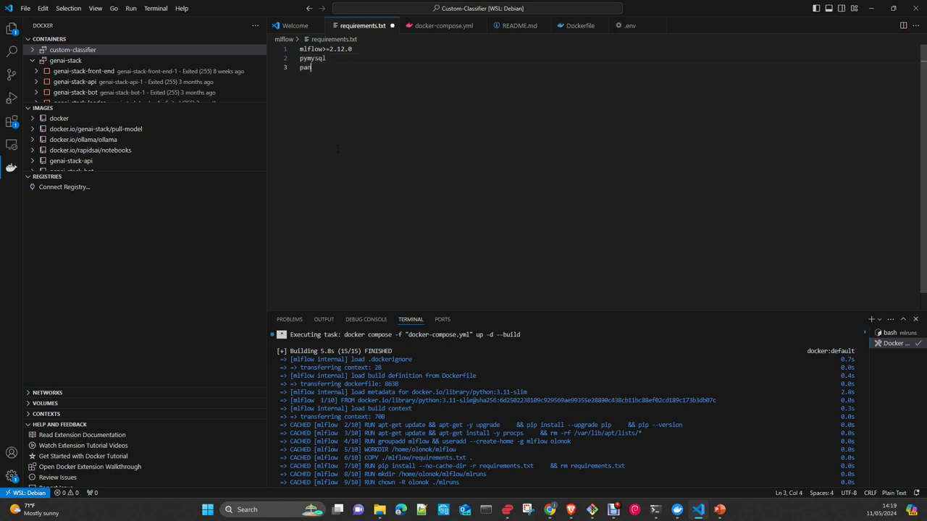
pyautogui.write('das')
pyautogui.press('Return')
pyautogui.write('numpy')
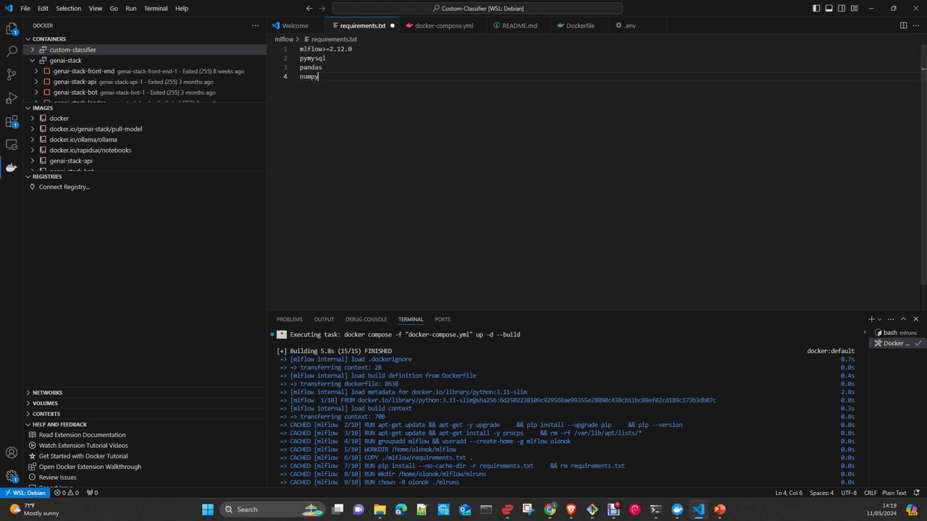
pyautogui.click(26, 8)
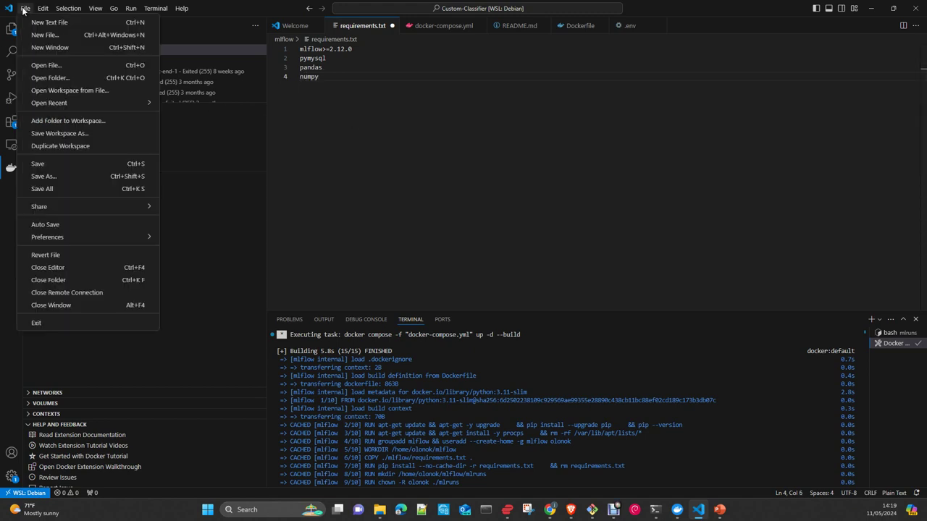
pyautogui.click(42, 188)
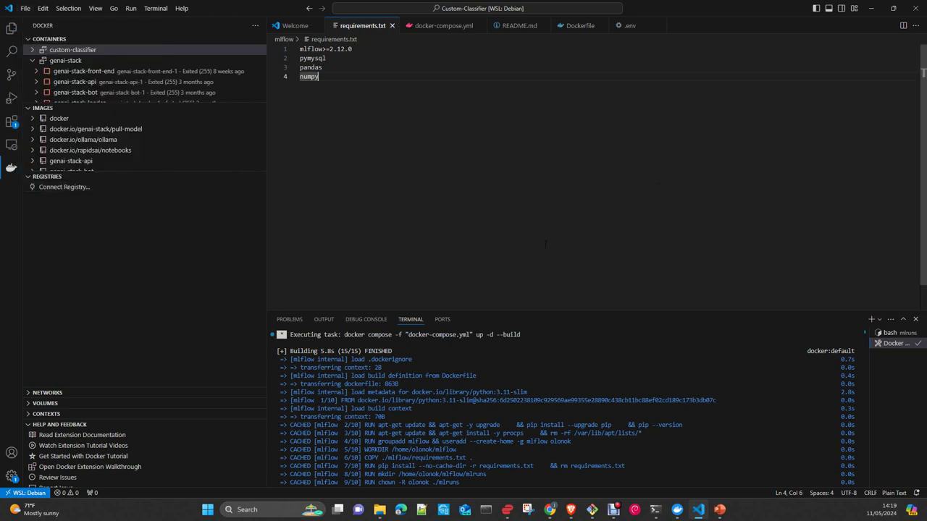
# Step: Run Compose Up on docker-compose.yml again to rebuild the mlflow image with the added packages
pyautogui.click(439, 26)
pyautogui.rightClick(548, 173)
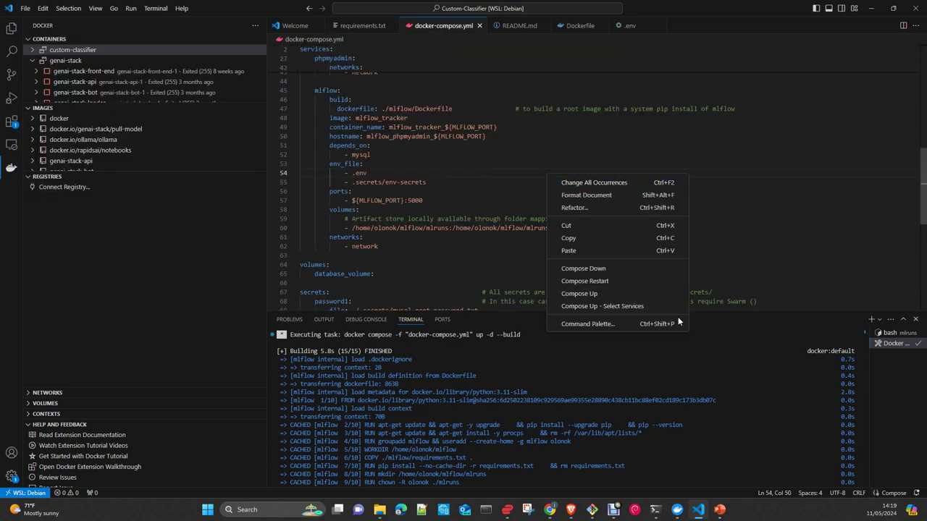
pyautogui.click(630, 296)
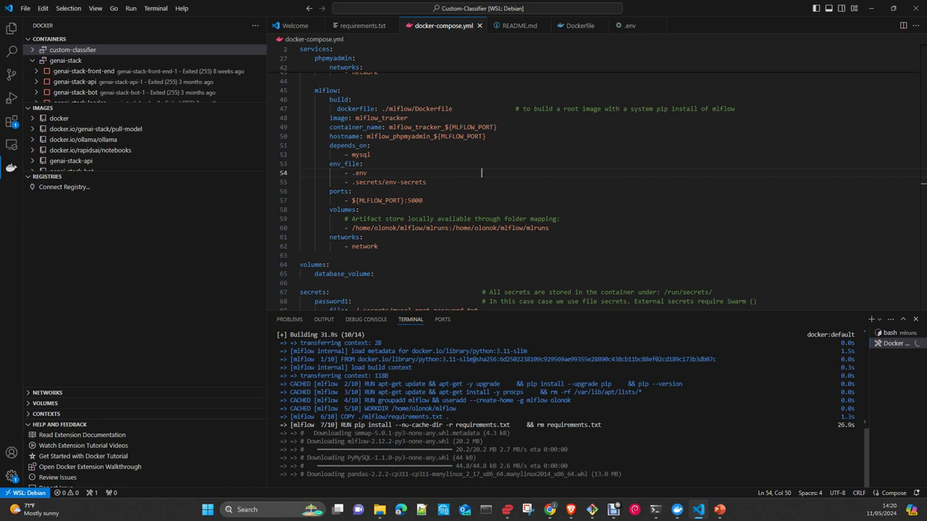
# Step: Review requirements.txt and highlight the Dockerfile lines from FROM python:3.11-slim through the requirements.txt COPY instruction
pyautogui.click(346, 26)
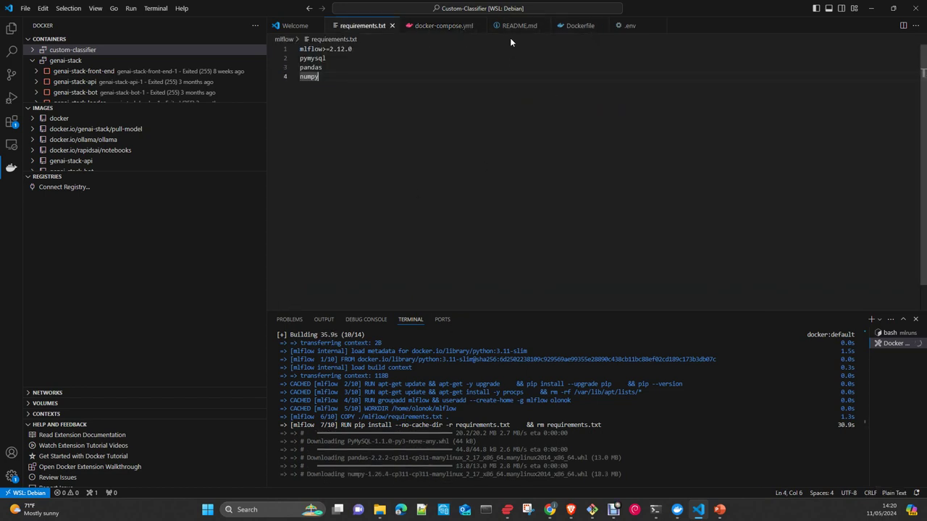
pyautogui.click(579, 25)
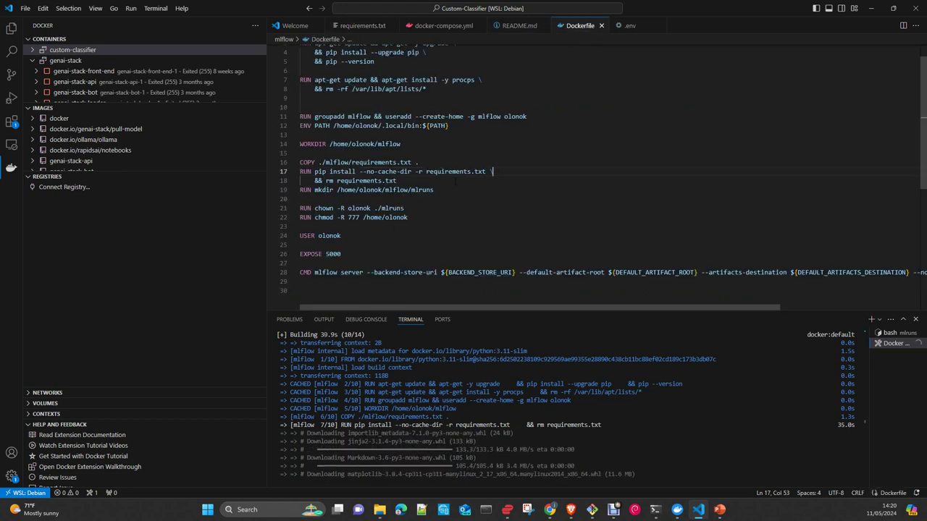
pyautogui.moveTo(420, 162); pyautogui.dragTo(300, 47)
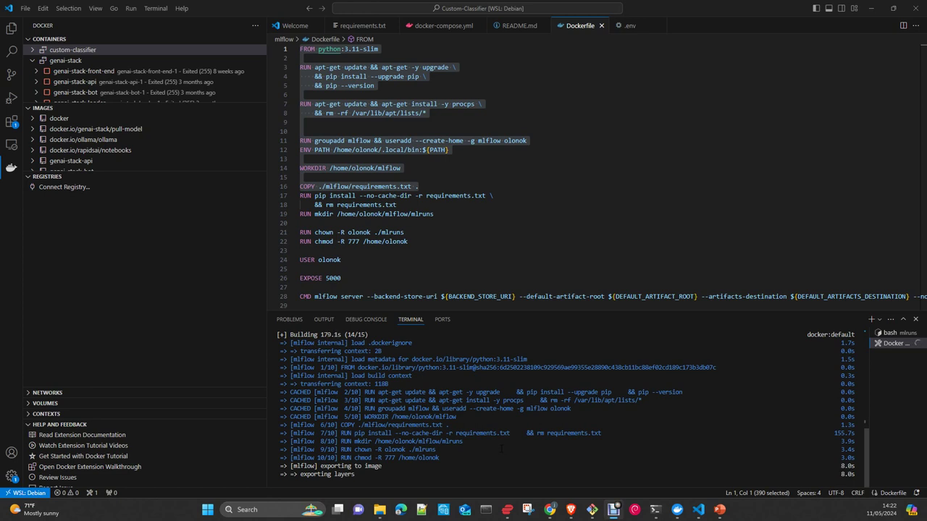
# Step: Switch to Docker Desktop, leave the mlflow_tracker_5000 details, glance at the images and volumes, and return to the container list
pyautogui.click(677, 509)
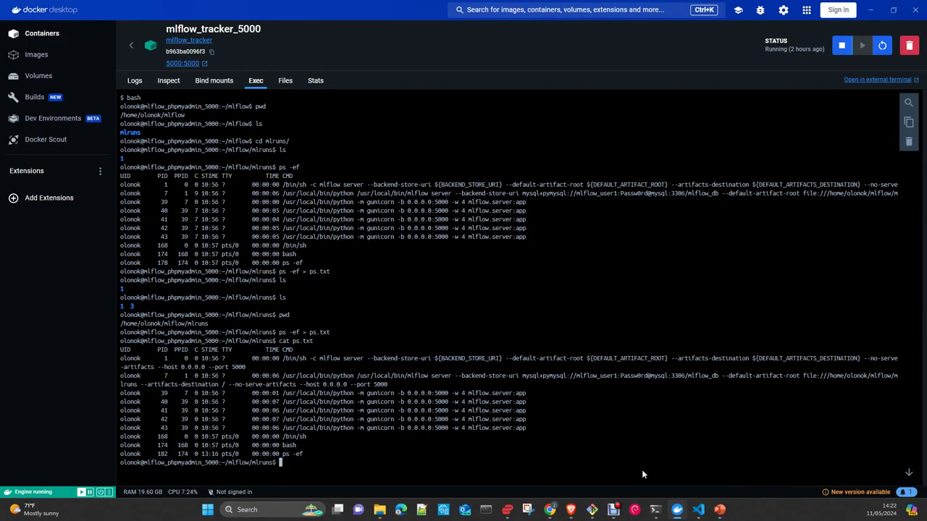
pyautogui.click(132, 47)
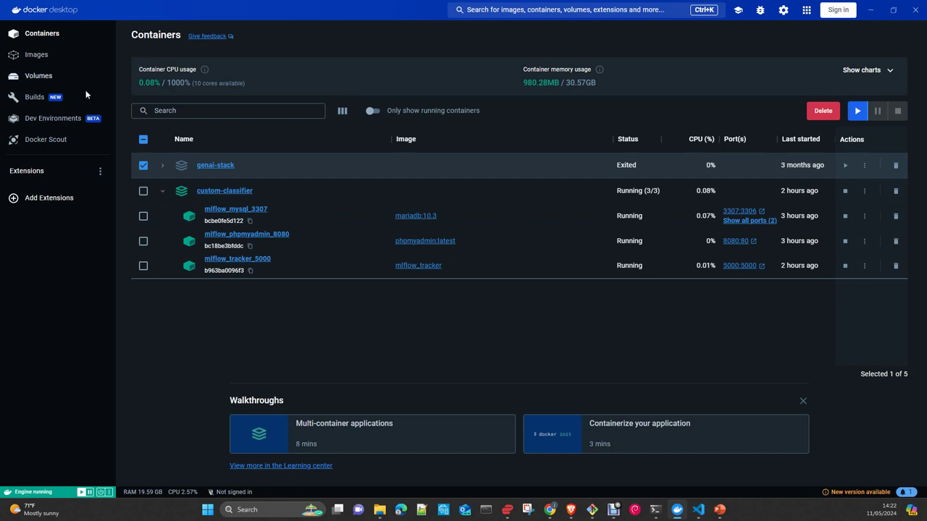
pyautogui.click(36, 56)
pyautogui.click(40, 77)
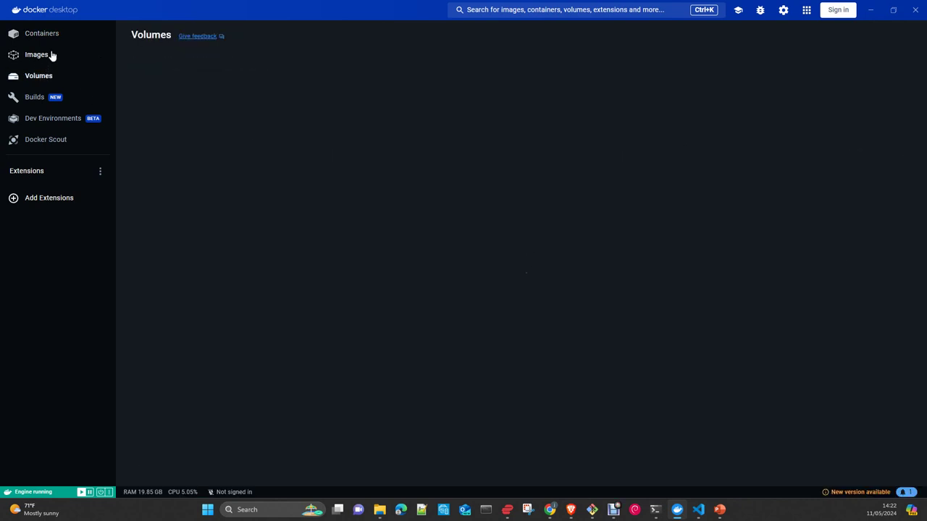
pyautogui.click(45, 36)
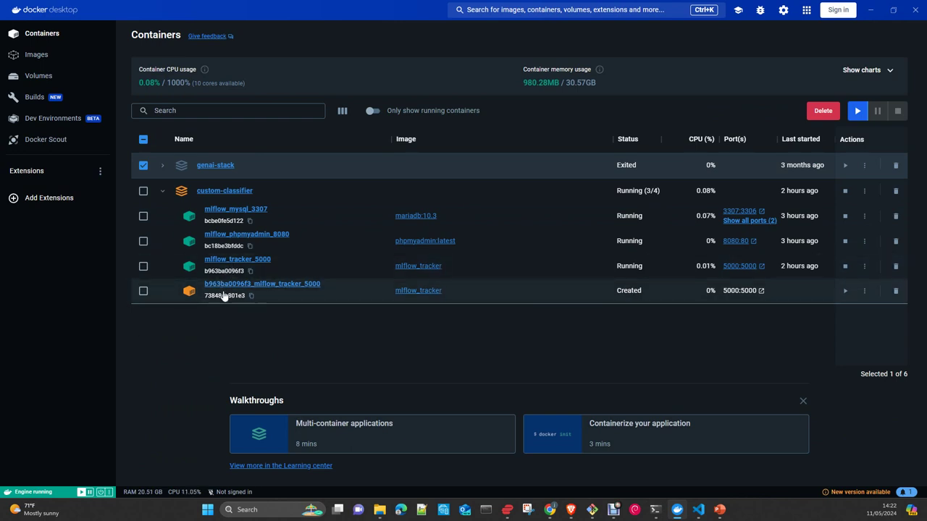
# Step: Restore Docker Desktop to a smaller window over VS Code and widen it to watch the custom-classifier containers alongside the terminal
pyautogui.moveTo(314, 10); pyautogui.dragTo(197, 14)
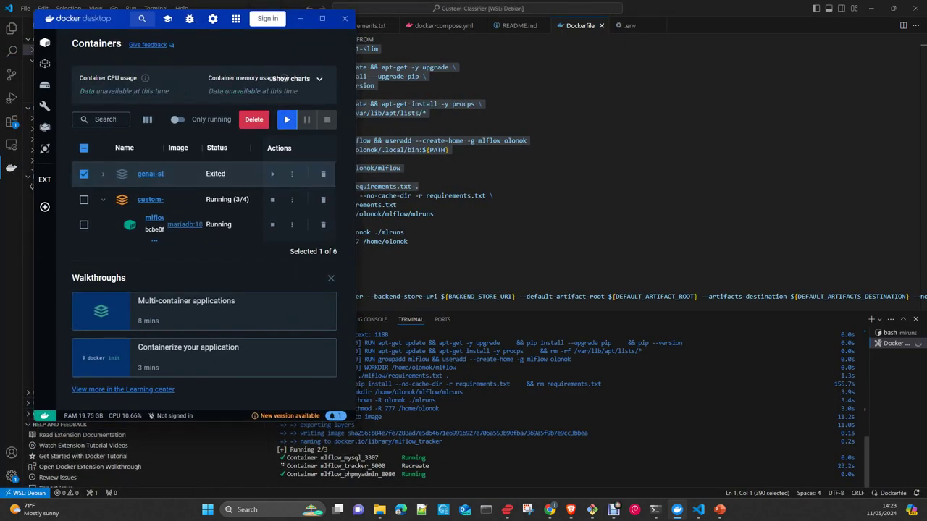
pyautogui.scroll(-3, 277, 234)
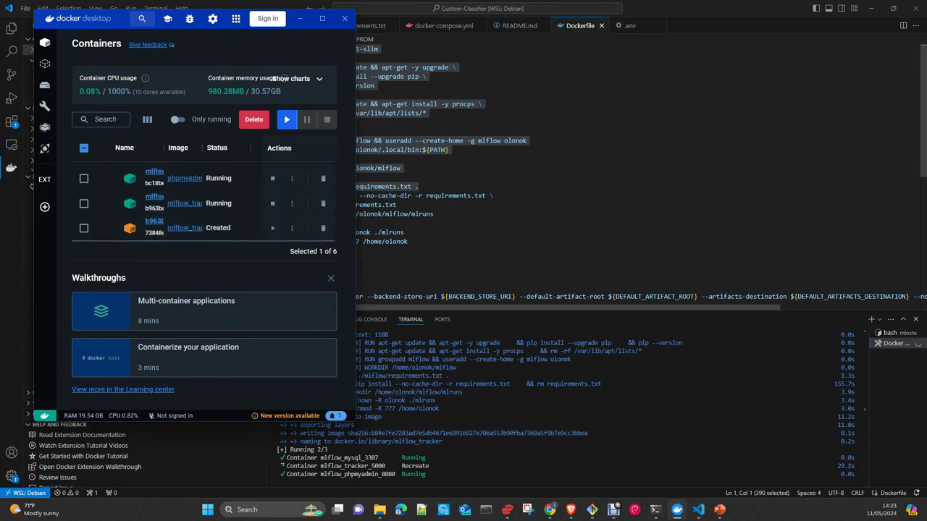
pyautogui.moveTo(356, 260); pyautogui.dragTo(689, 260)
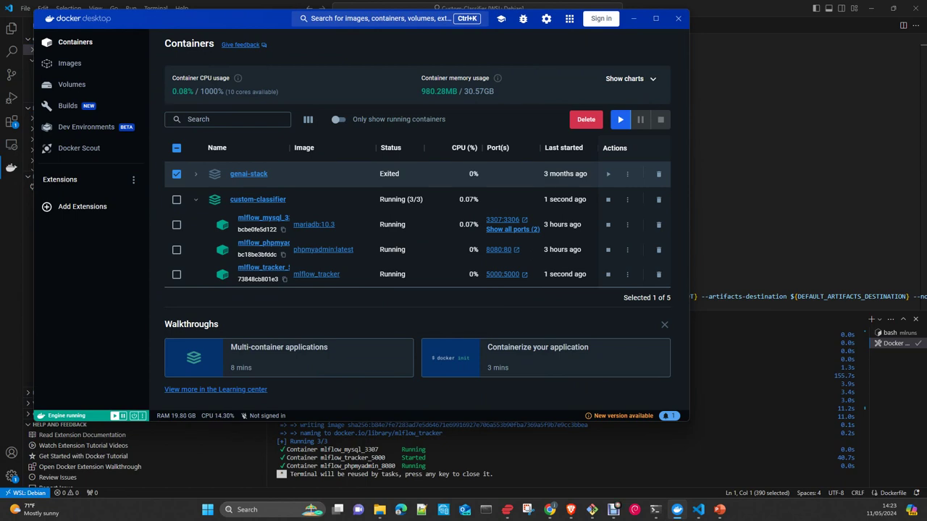
# Step: Close the finished Compose task terminal in VS Code and bring Docker Desktop back maximized
pyautogui.click(515, 472)
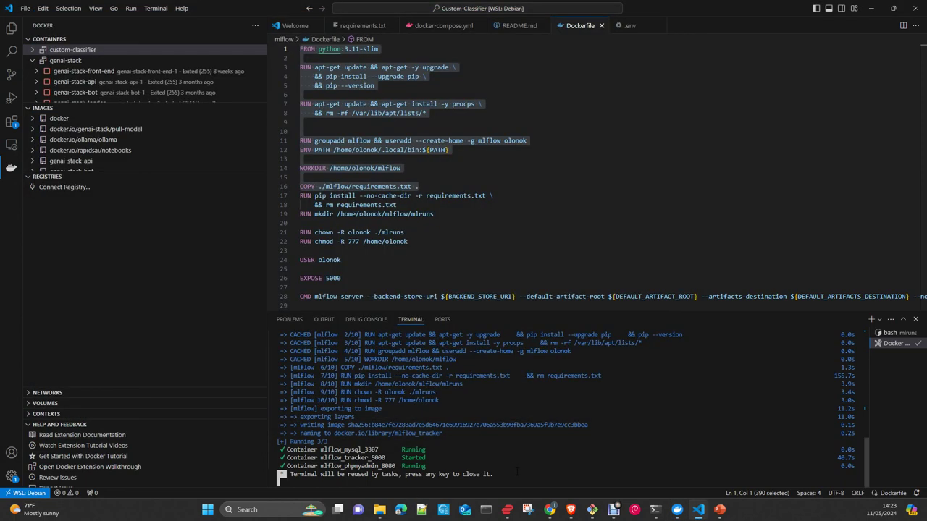
pyautogui.press('Return')
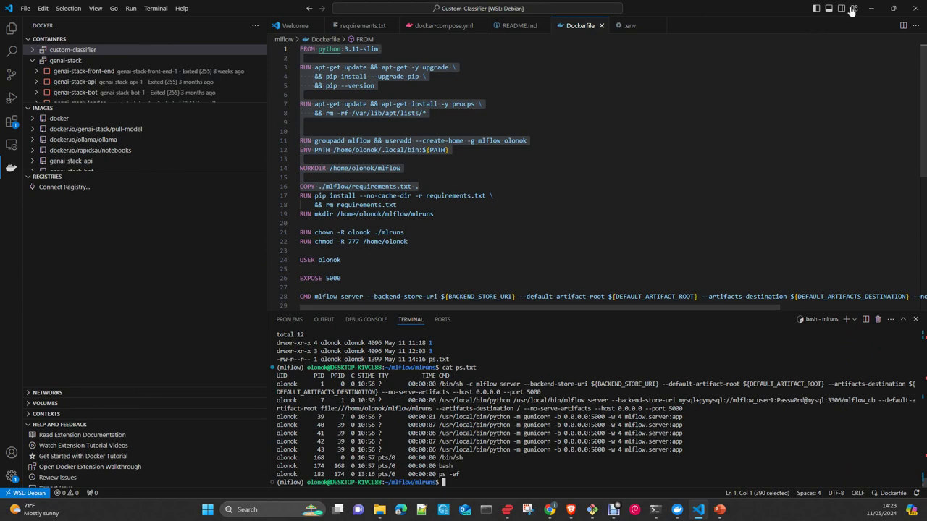
pyautogui.hotkey('alt', 'Tab')
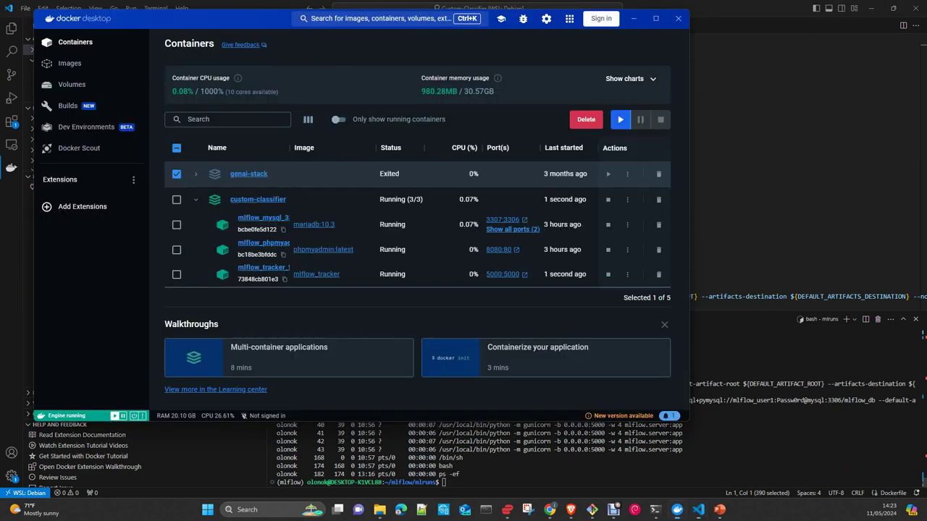
pyautogui.click(658, 23)
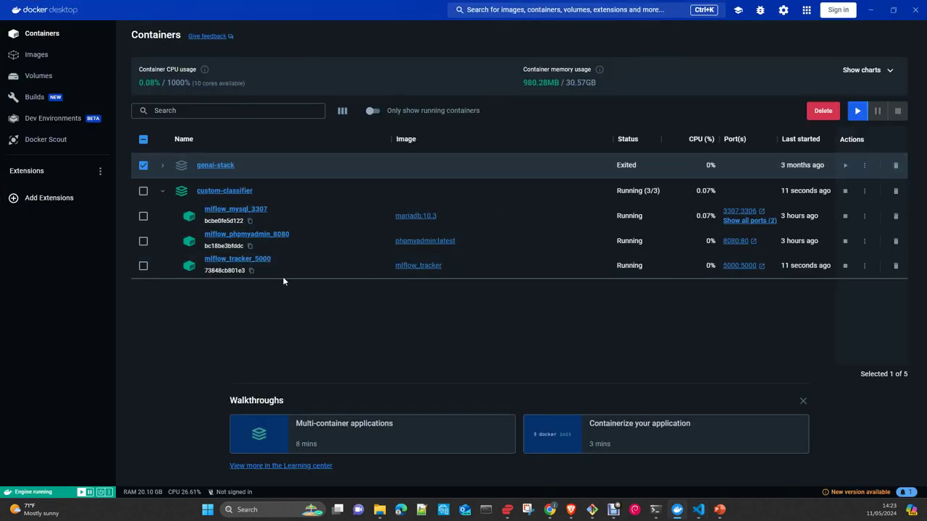
# Step: Open a shell inside the mlflow_tracker_5000 container and start bash
pyautogui.click(259, 266)
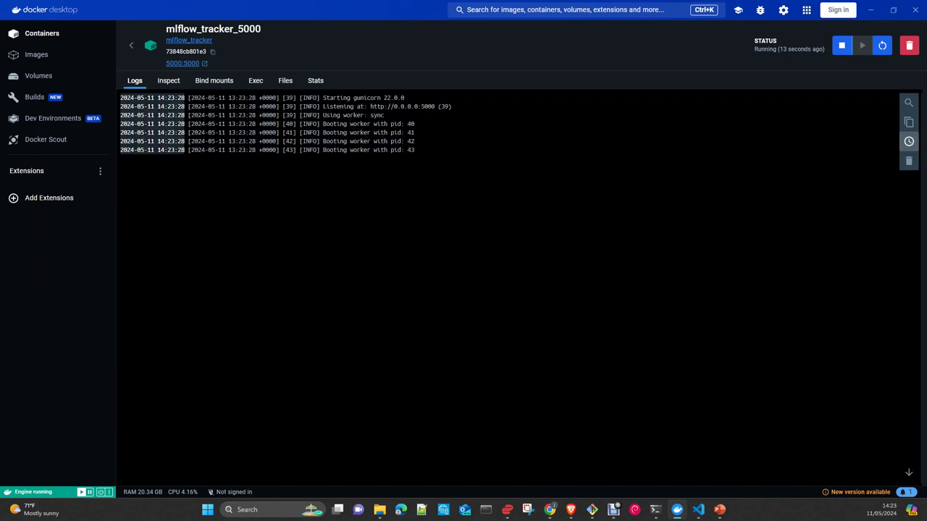
pyautogui.click(256, 80)
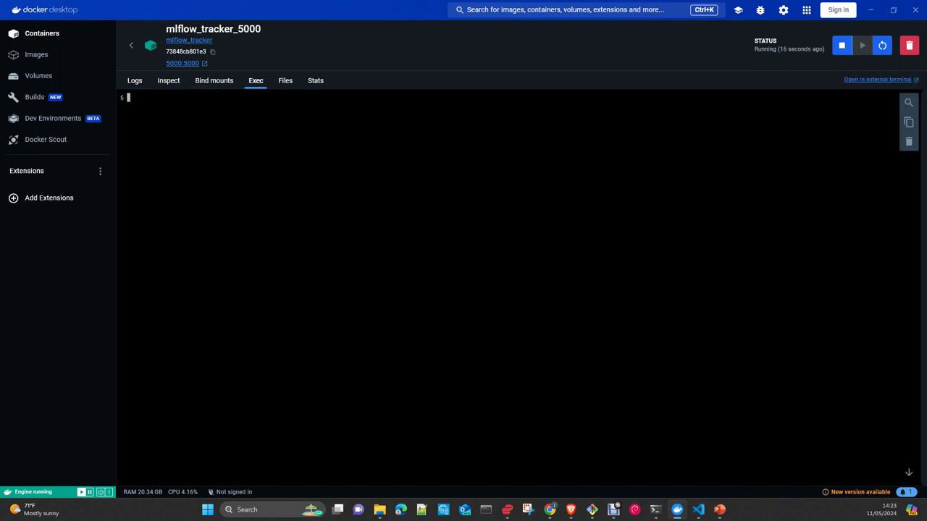
pyautogui.write('bash')
pyautogui.press('Return')
pyautogui.press('Return')
pyautogui.press('Return')
pyautogui.press('Return')
pyautogui.press('Return')
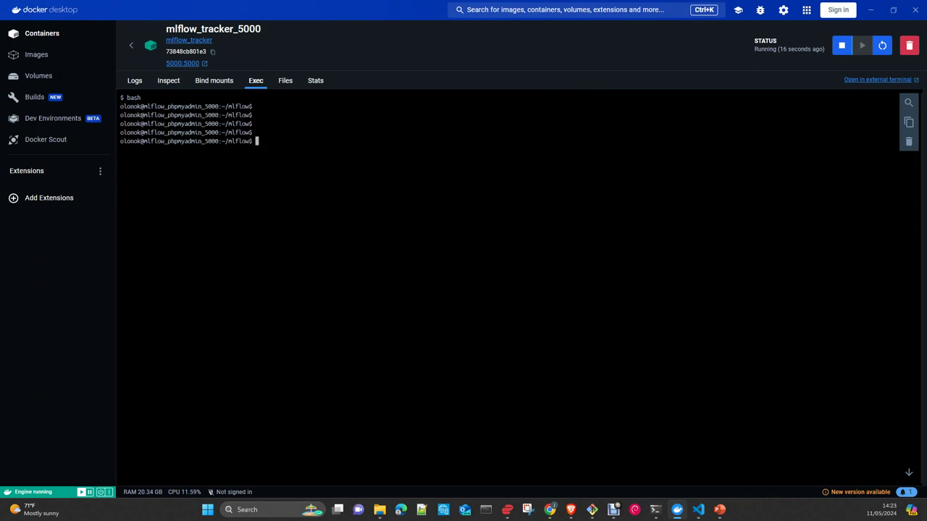
# Step: Start Python in the container, import pandas as pd and query pd.__version__
pyautogui.write('python')
pyautogui.press('Return')
pyautogui.write('impo')
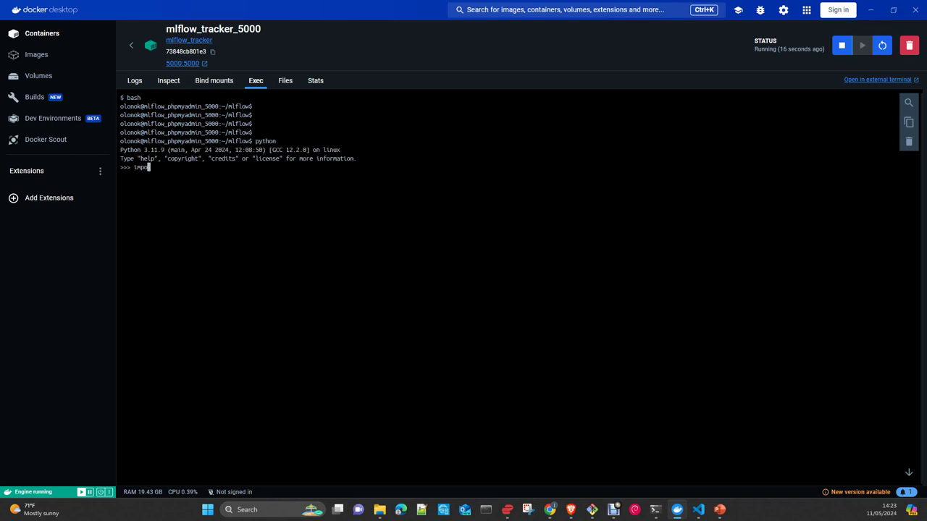
pyautogui.write('rt pandas as pd')
pyautogui.press('Return')
pyautogui.write('pd.__version__')
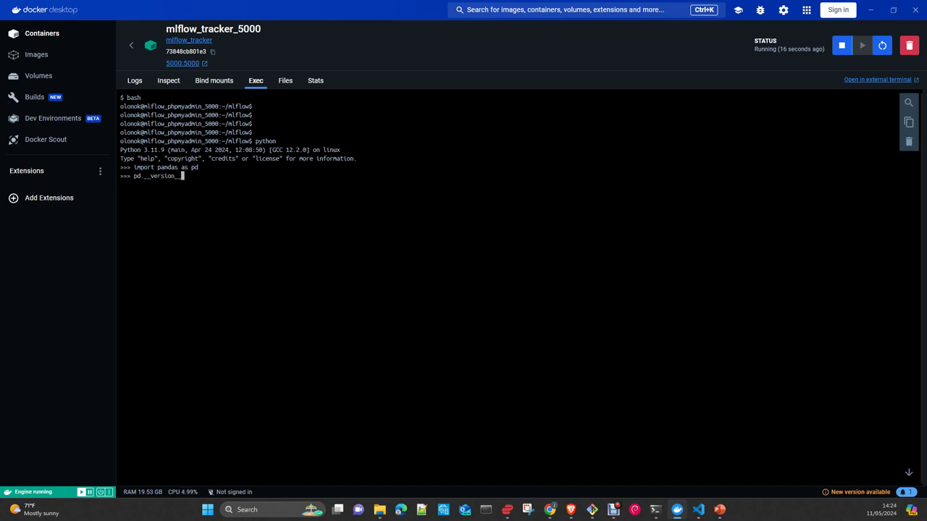
pyautogui.press('Return')
pyautogui.press('Return')
pyautogui.press('Return')
pyautogui.press('Return')
# Step: Switch to VS Code to check the package list in requirements.txt, and return to Docker Desktop
pyautogui.click(699, 510)
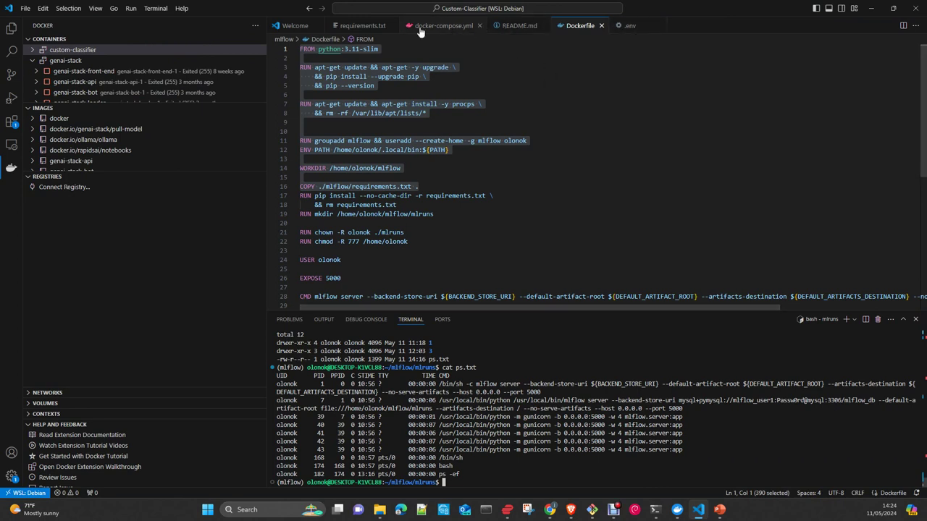
pyautogui.click(366, 26)
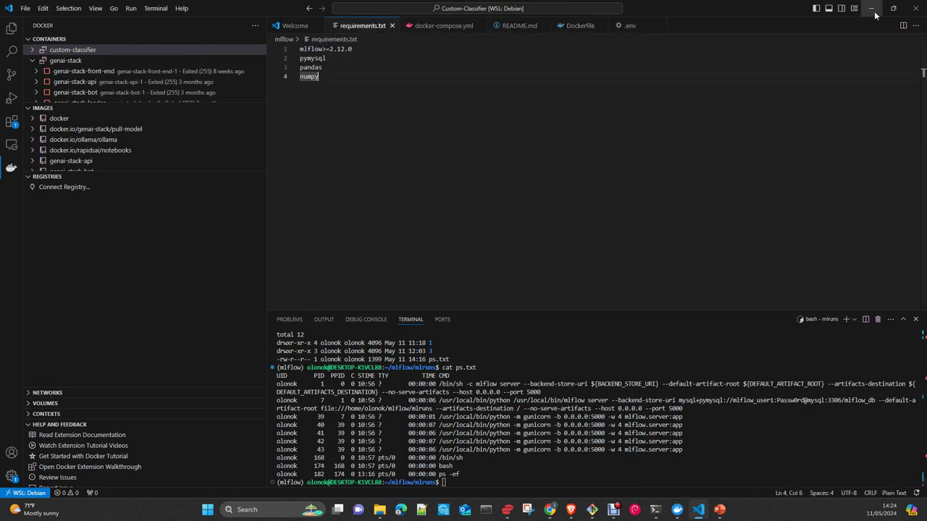
pyautogui.click(677, 510)
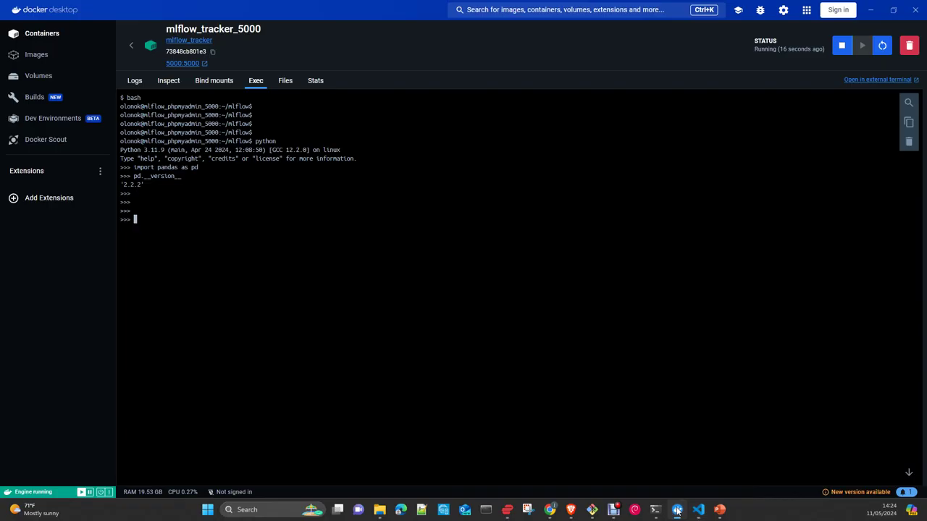
# Step: Import numpy as np in the container's Python session and query np.__version__
pyautogui.write('tmport ')
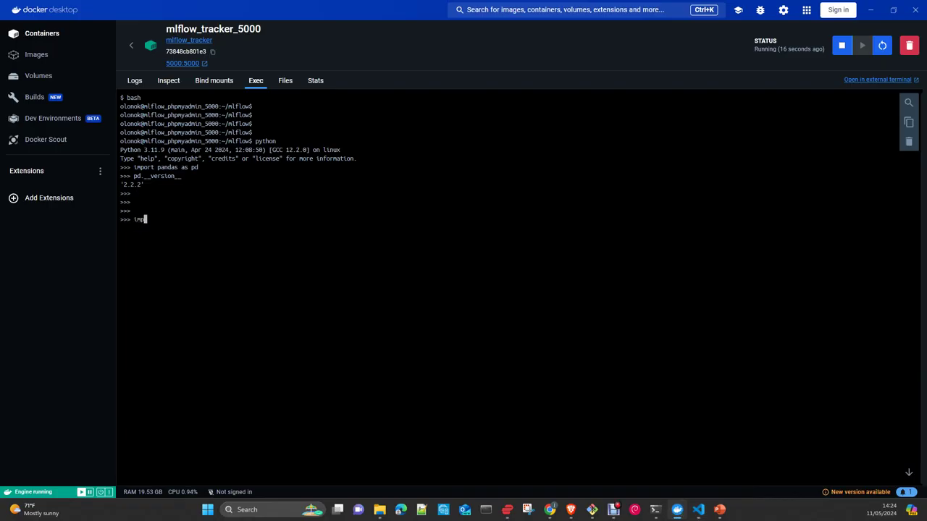
pyautogui.write('numpy as np')
pyautogui.press('Return')
pyautogui.write('np.__version__')
pyautogui.press('Return')
pyautogui.press('Return')
pyautogui.press('Return')
pyautogui.press('Return')
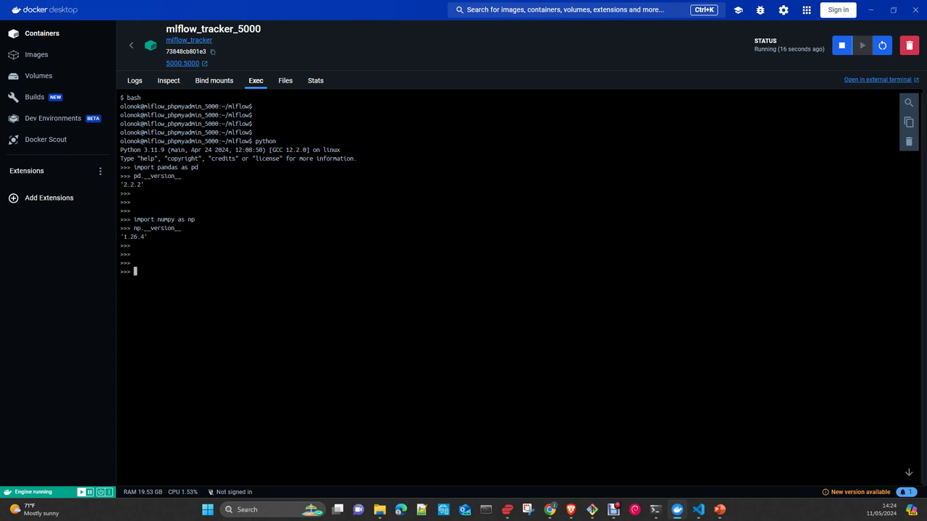
# Step: Import mlflow in the Python session and try to query its version with mlflow.__vresion__
pyautogui.write('quit()')
pyautogui.press('BackSpace')
pyautogui.press('BackSpace')
pyautogui.press('BackSpace')
pyautogui.press('BackSpace')
pyautogui.press('BackSpace')
pyautogui.write('import mlflow')
pyautogui.press('Return')
pyautogui.write('mlflow.__vresion')
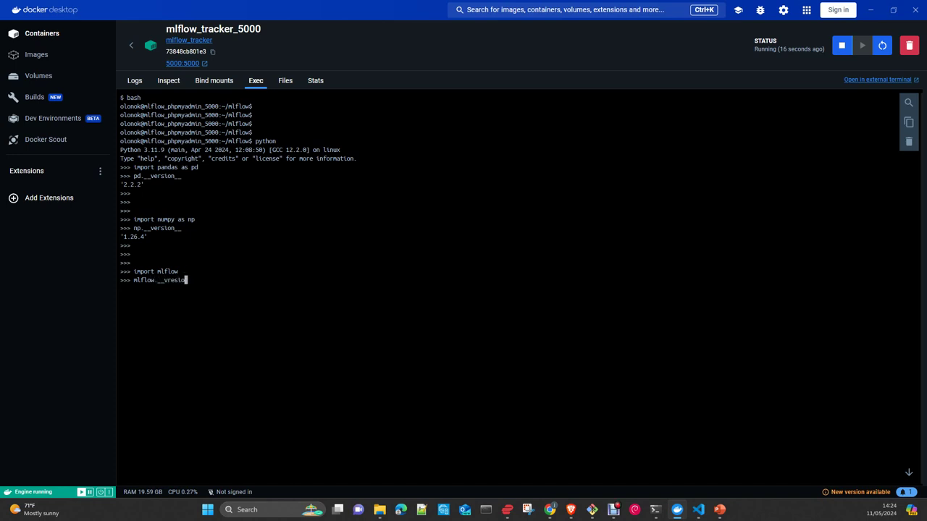
pyautogui.write('__')
pyautogui.press('Return')
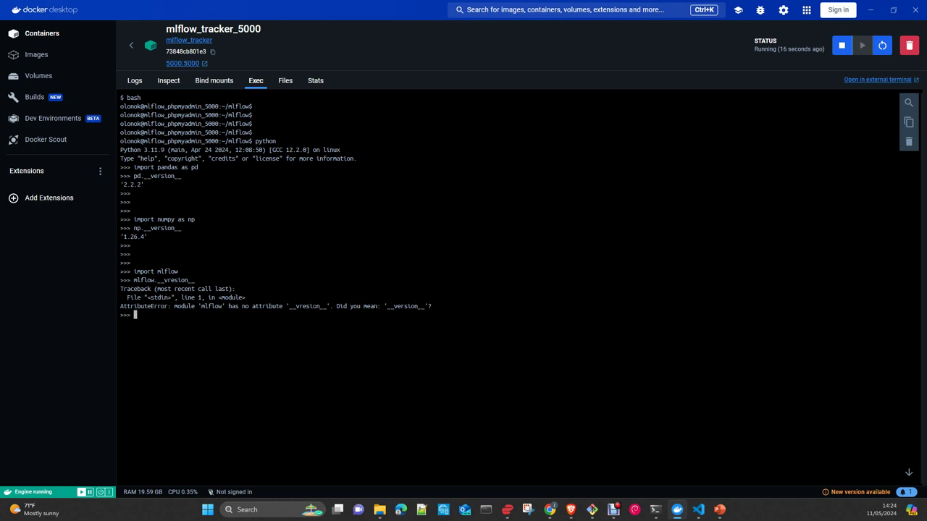
# Step: Correct the misspelled attribute in the previous command and run mlflow.__version__
pyautogui.press('Up')
pyautogui.press('Left')
pyautogui.press('Left')
pyautogui.press('Left')
pyautogui.press('Left')
pyautogui.press('Left')
pyautogui.press('Left')
pyautogui.press('BackSpace')
pyautogui.press('BackSpace')
pyautogui.write('er')
pyautogui.press('Return')
# Step: Quit the Python session and return to Docker Desktop's container list
pyautogui.write('quit()')
pyautogui.press('Return')
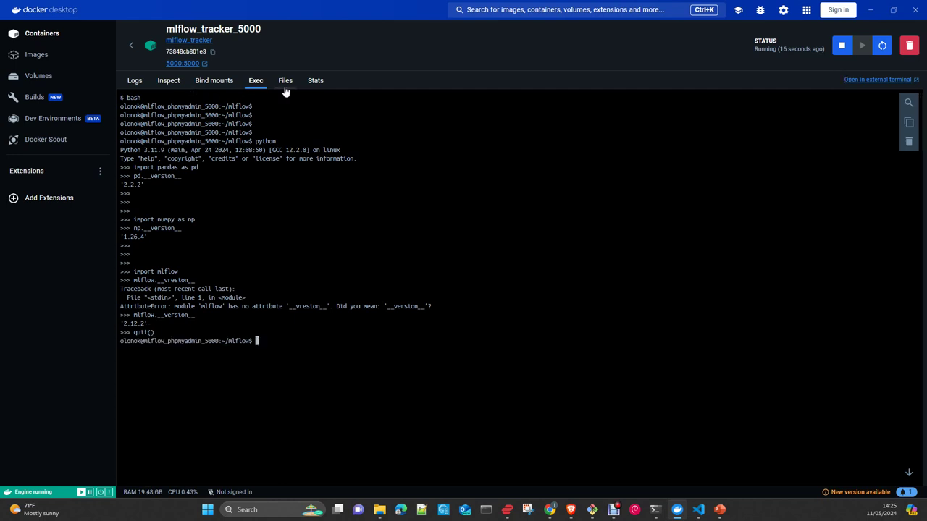
pyautogui.click(133, 46)
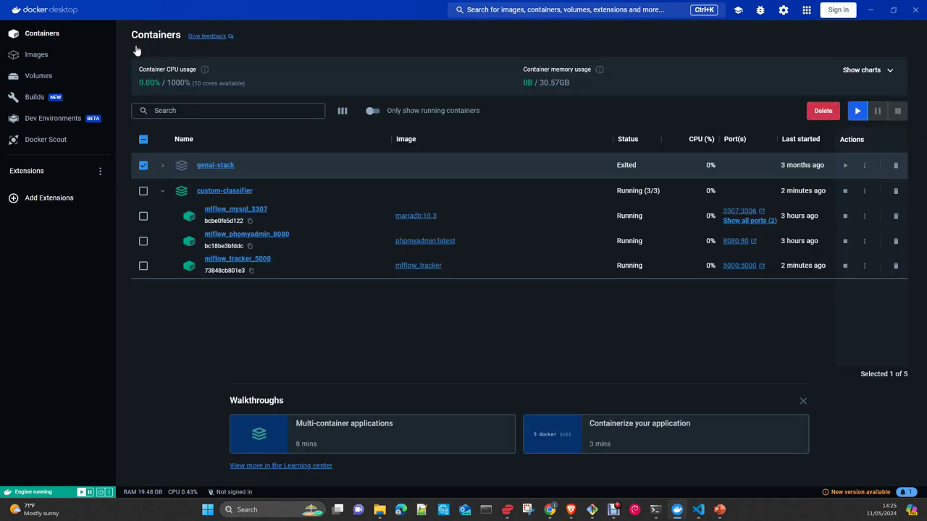
# Step: View the logs of the mlflow_mysql_3307 and mlflow_phpmyadmin_8080 containers, returning to the container list after each
pyautogui.click(235, 216)
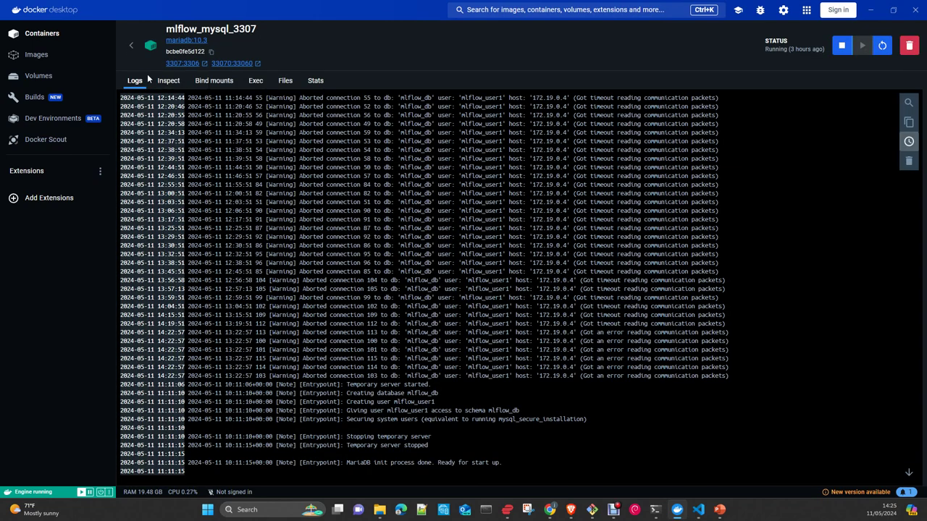
pyautogui.scroll(4, 507, 289)
pyautogui.scroll(-4, 507, 290)
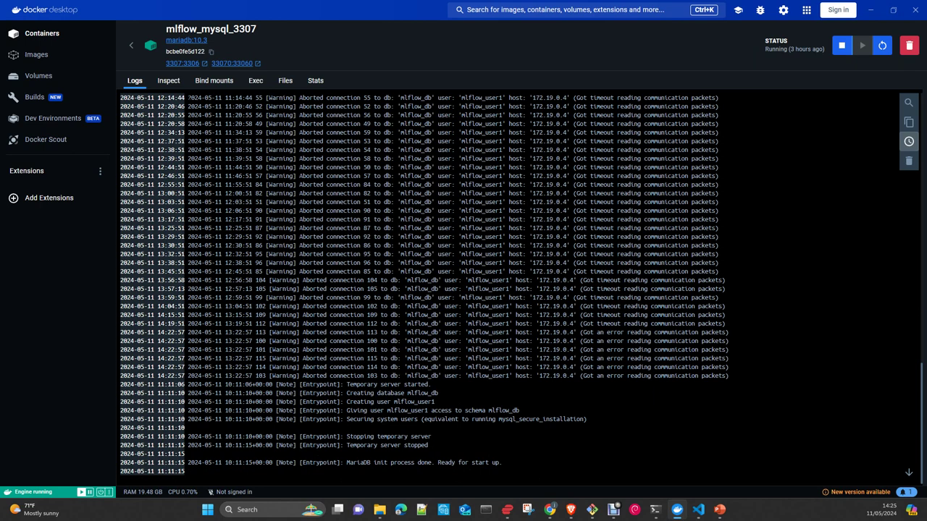
pyautogui.click(136, 47)
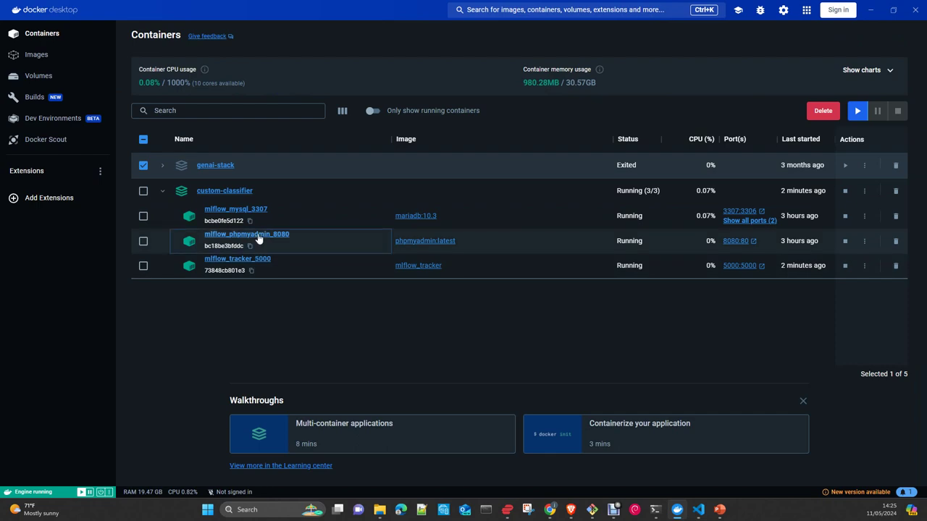
pyautogui.click(258, 238)
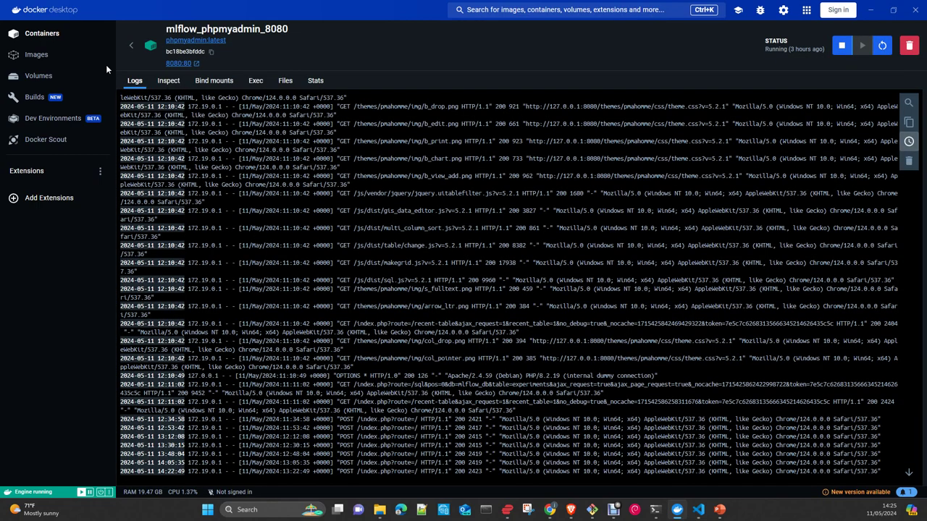
pyautogui.click(131, 44)
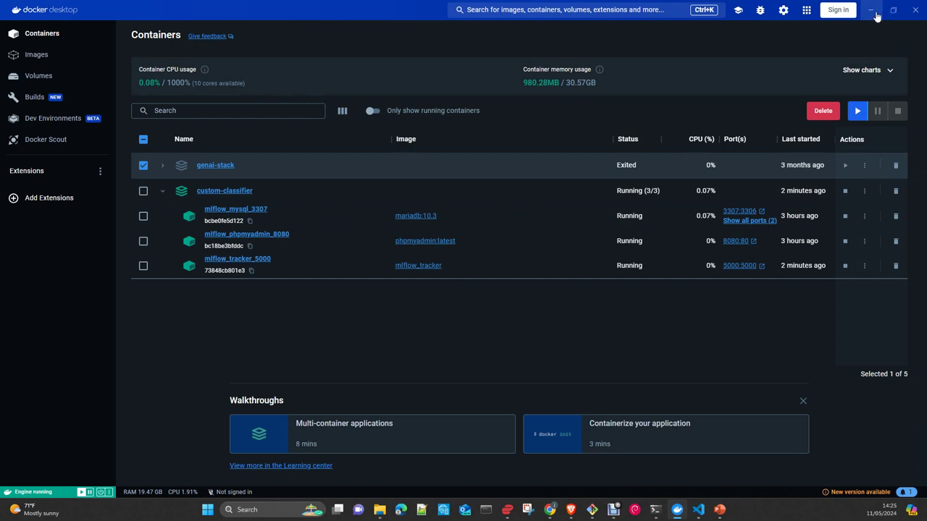
# Step: Switch to VS Code, enlarge and refresh the Docker container list, collapse genai-stack, and expand custom-classifier down to mlflow_tracker
pyautogui.click(698, 510)
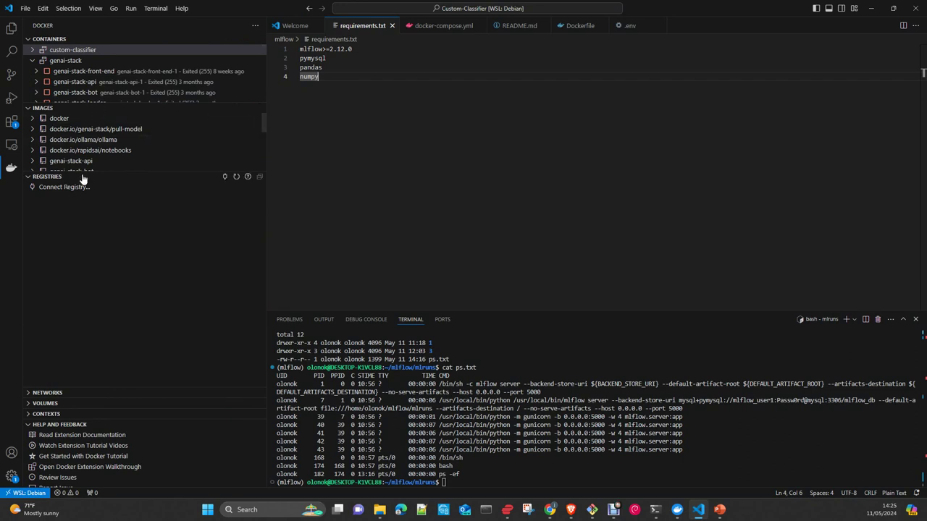
pyautogui.moveTo(108, 174); pyautogui.dragTo(93, 305)
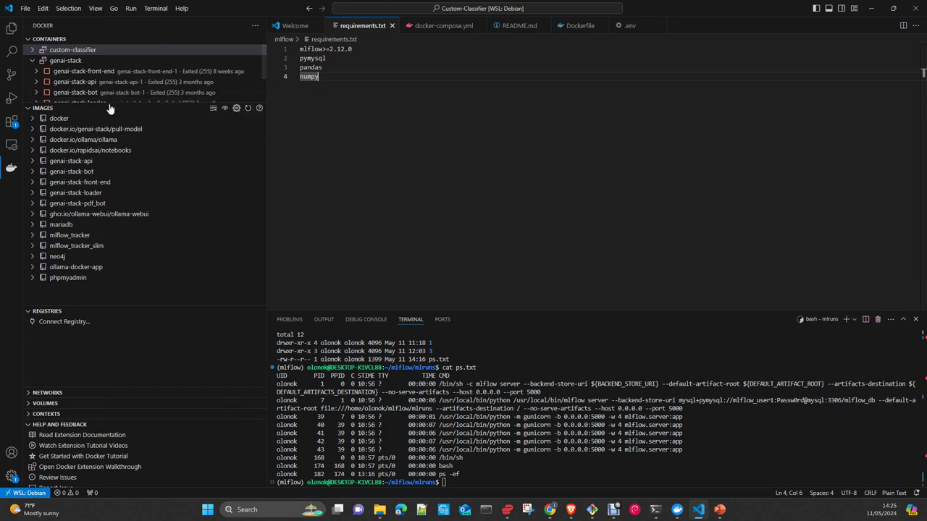
pyautogui.moveTo(108, 102); pyautogui.dragTo(109, 178)
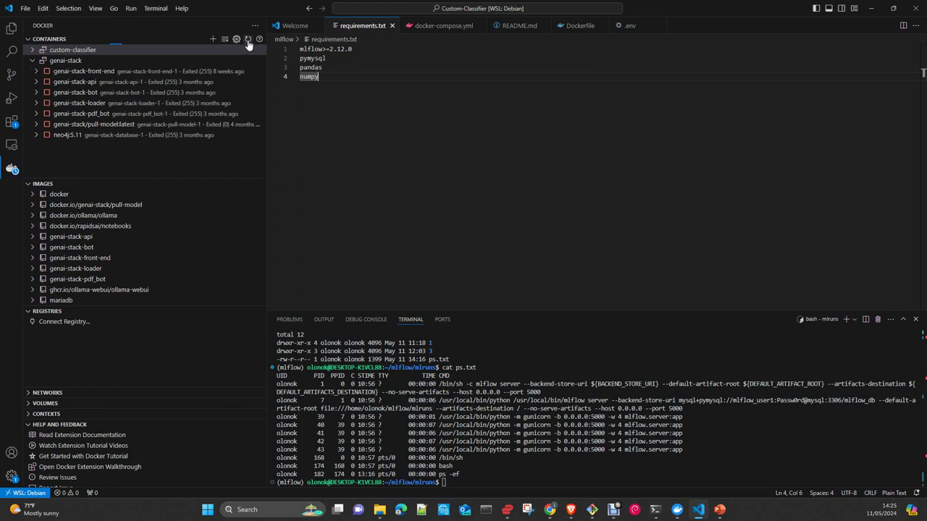
pyautogui.click(33, 61)
pyautogui.click(33, 50)
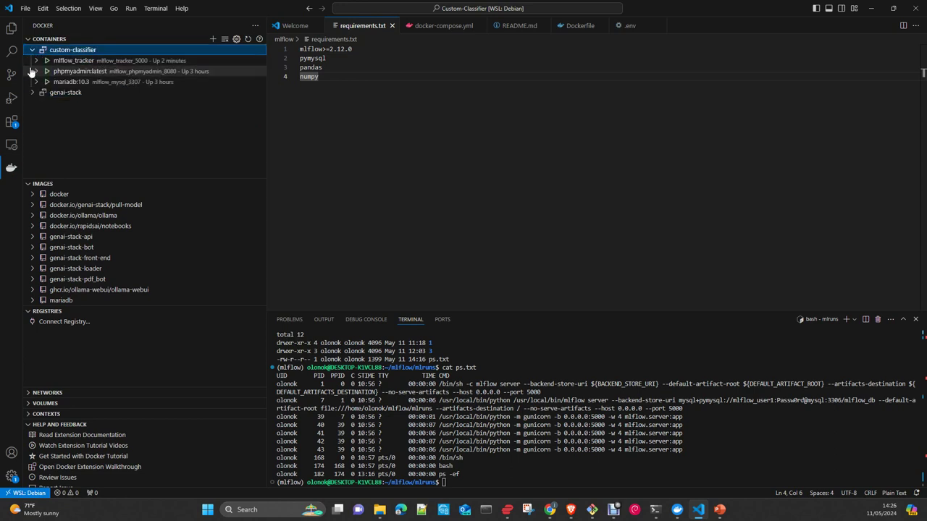
pyautogui.click(37, 62)
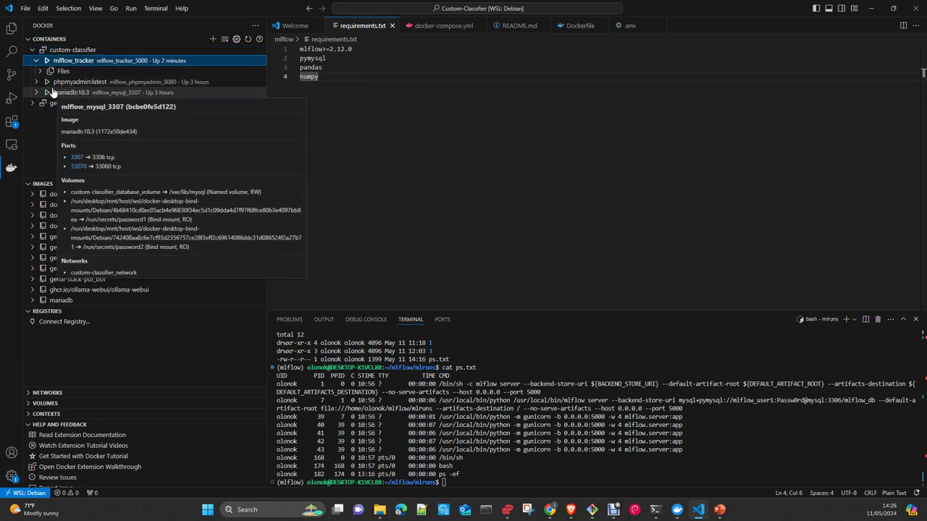
# Step: Attach a shell to the running mlflow_tracker container
pyautogui.rightClick(92, 63)
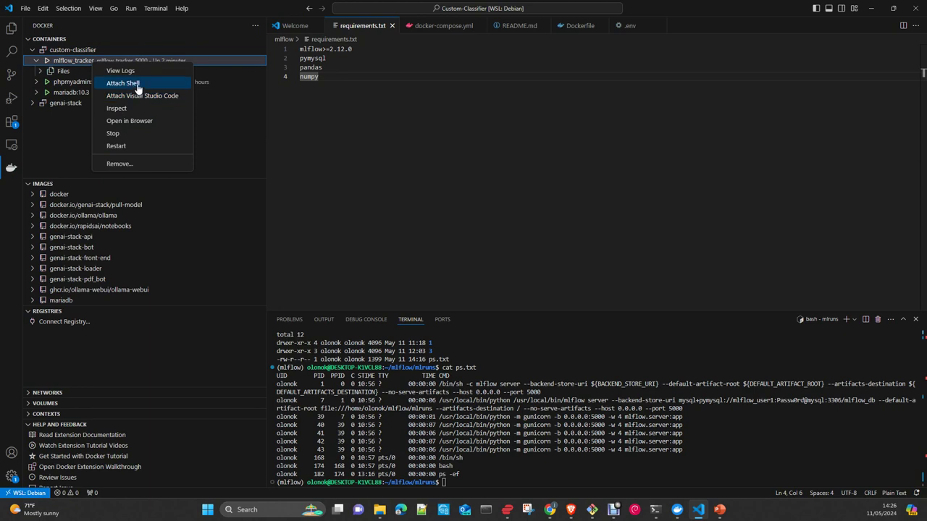
pyautogui.click(131, 83)
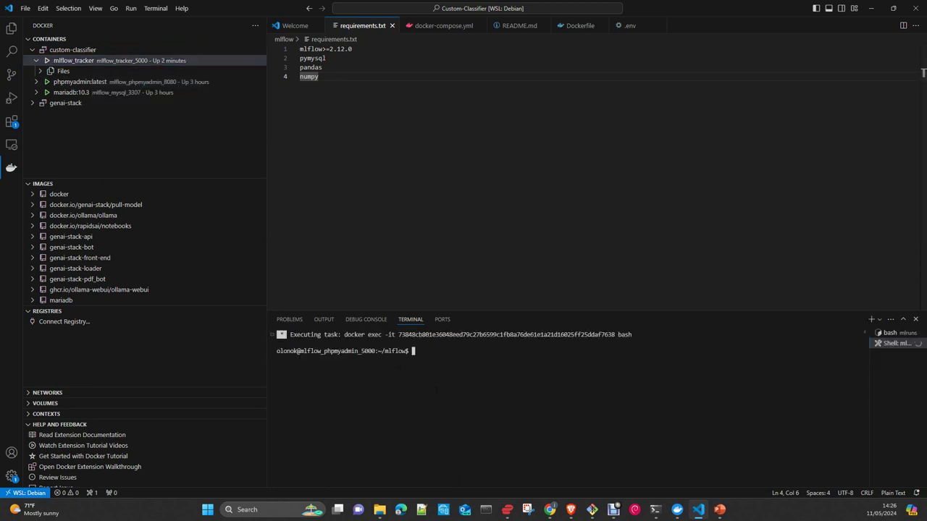
pyautogui.press('Return')
pyautogui.press('Return')
pyautogui.press('Return')
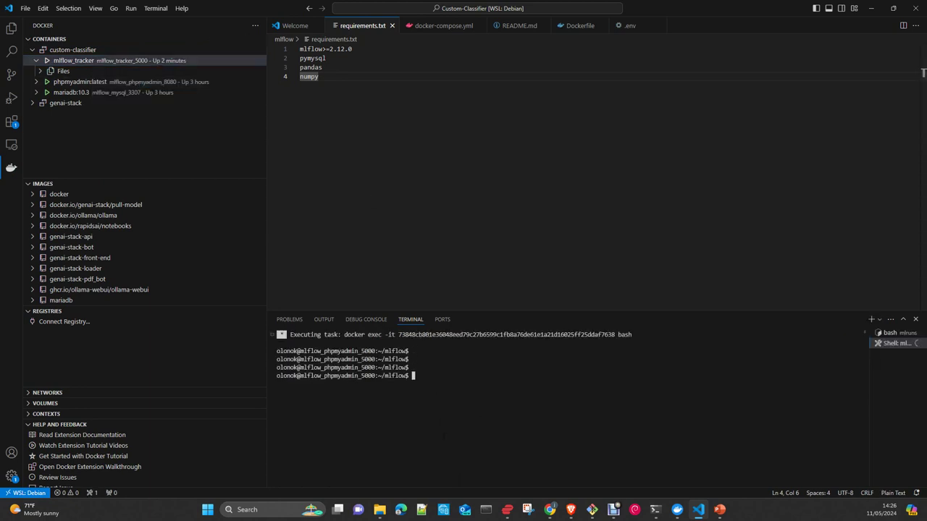
# Step: Print the container shell's working directory, change into mlruns and list its contents with ls -l
pyautogui.write('pwd')
pyautogui.press('Return')
pyautogui.write('cd ml')
pyautogui.press('Tab')
pyautogui.press('Return')
pyautogui.write('ls -l')
pyautogui.press('Return')
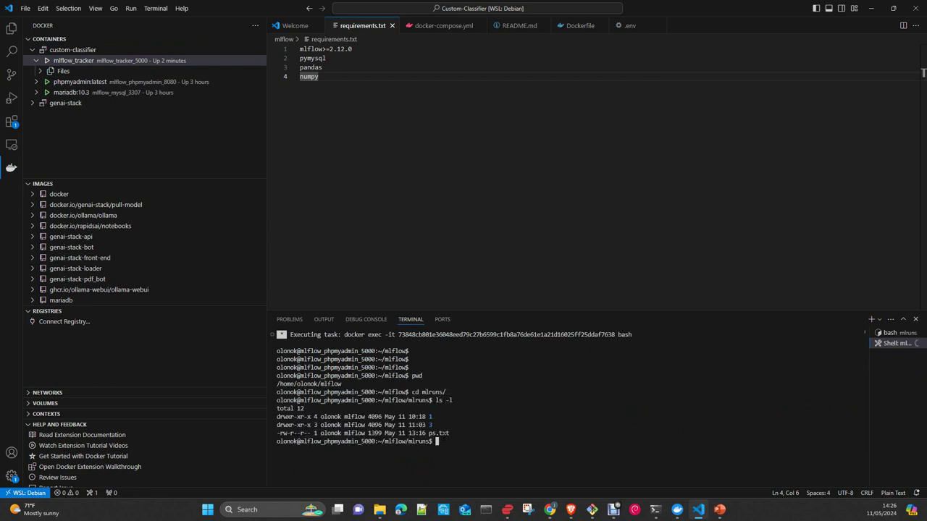
# Step: Delete ps.txt from the mlruns folder with rm -f
pyautogui.write('rm -f')
pyautogui.press('BackSpace')
pyautogui.press('BackSpace')
pyautogui.press('BackSpace')
pyautogui.write('-f ps.txt')
pyautogui.press('Return')
pyautogui.press('Return')
pyautogui.press('Return')
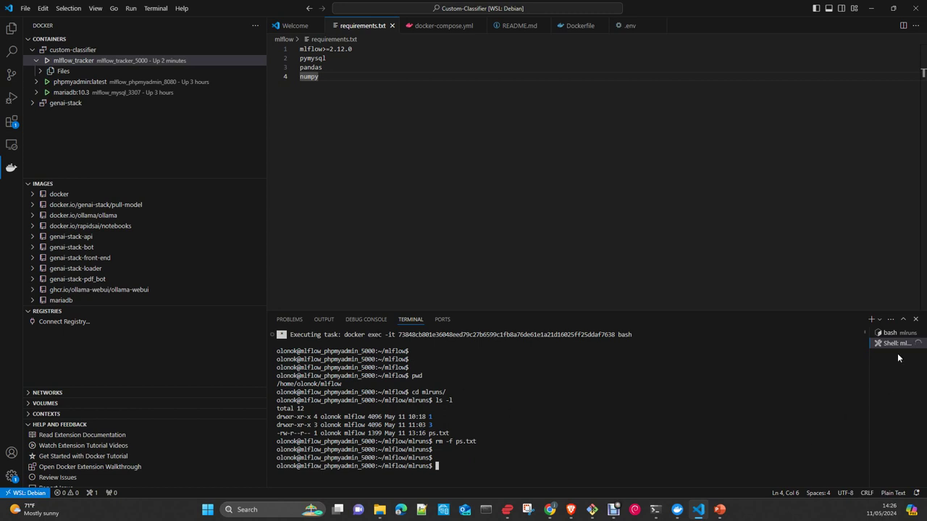
# Step: Exit the container shell and list the host's mlruns folder with ls -l
pyautogui.moveTo(905, 346)
pyautogui.write('exit')
pyautogui.press('Return')
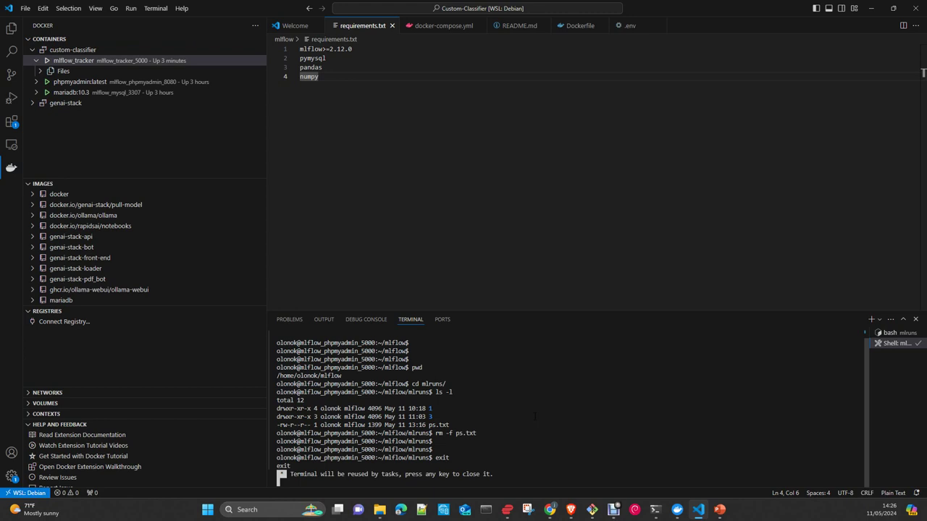
pyautogui.press('Return')
pyautogui.write('ls -l')
pyautogui.press('Return')
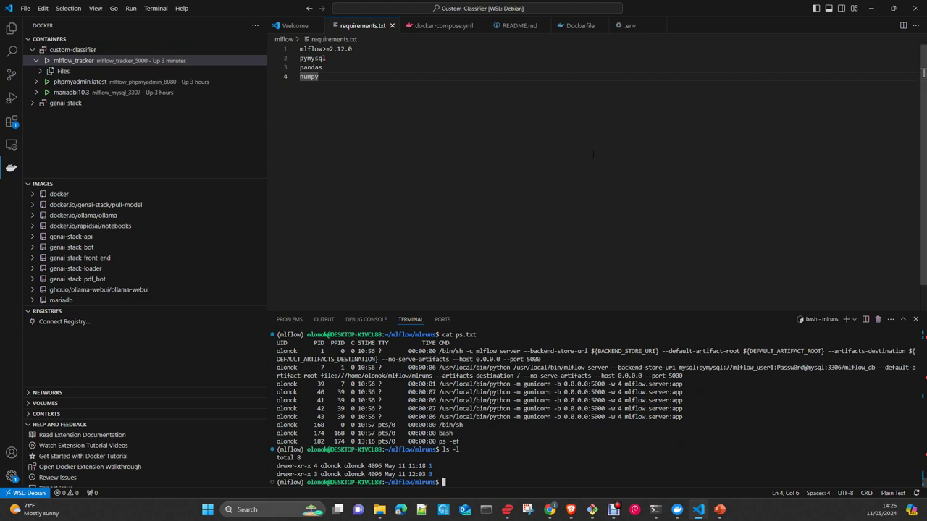
# Step: Close the requirements.txt and docker-compose.yml files in the editor
pyautogui.click(393, 27)
pyautogui.click(400, 27)
pyautogui.click(403, 26)
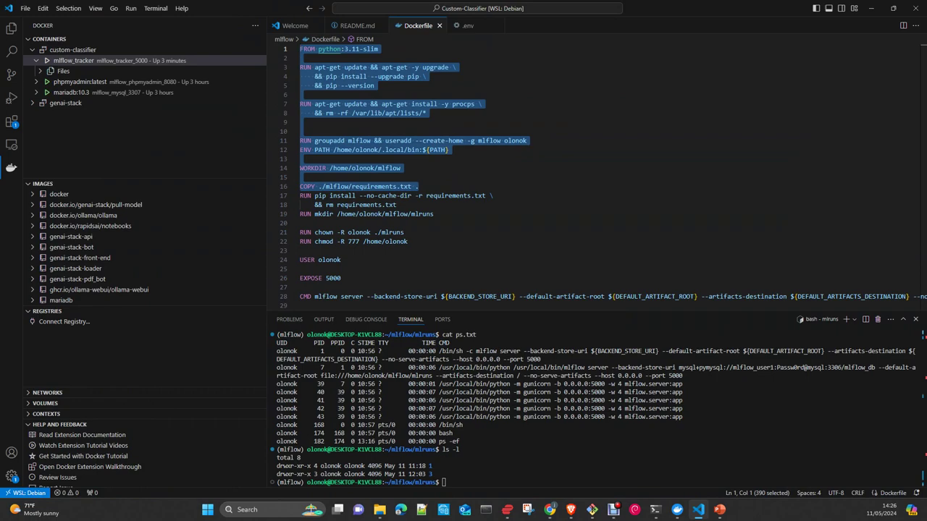
# Step: Switch to the Chrome browser, view Jupyter's file list and show the mlflow_client notebook
pyautogui.hotkey('alt', 'Tab')
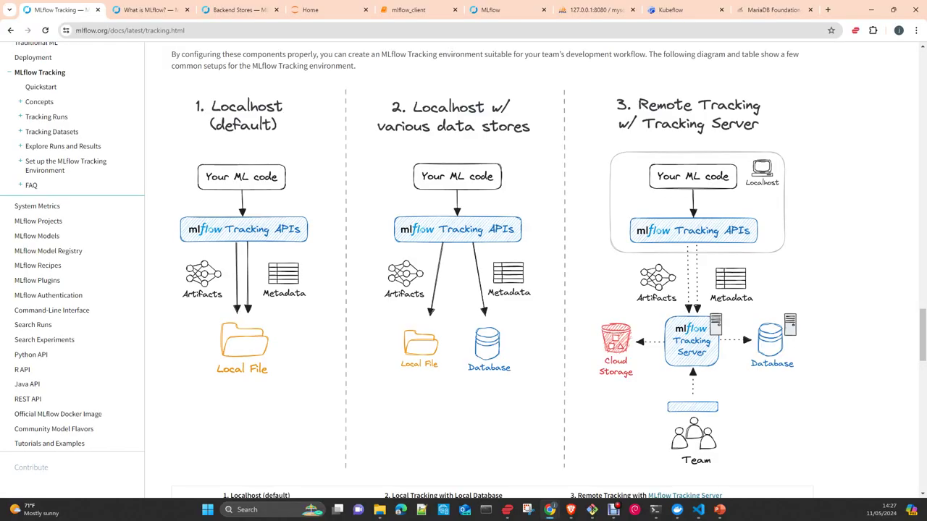
pyautogui.click(324, 12)
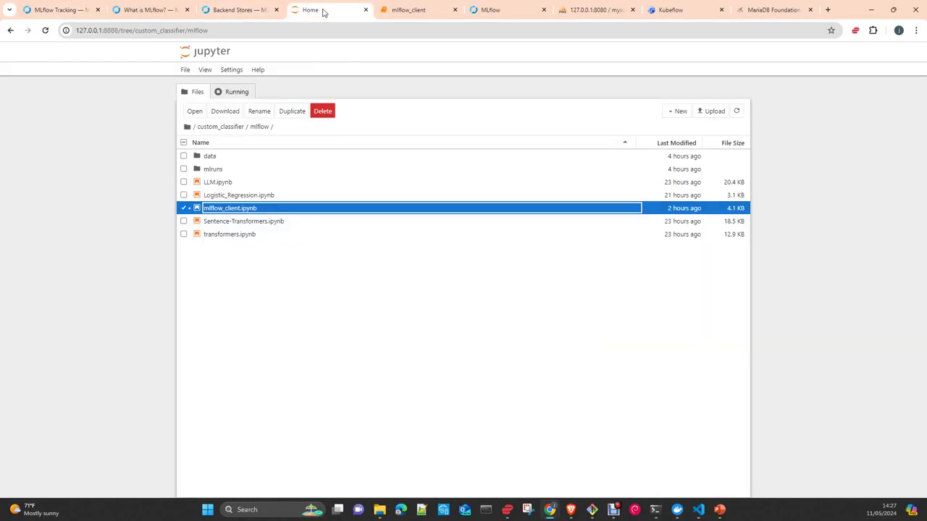
pyautogui.click(406, 10)
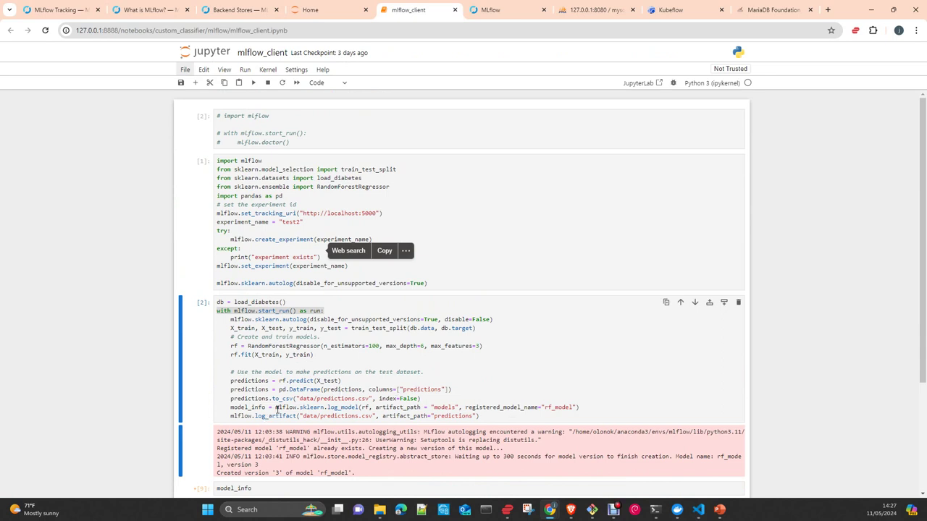
# Step: Change registered_model_name in the notebook's random forest training cell to "rf_model_version"
pyautogui.click(565, 407)
pyautogui.write('_')
pyautogui.hotkey('ctrl', 'Return')
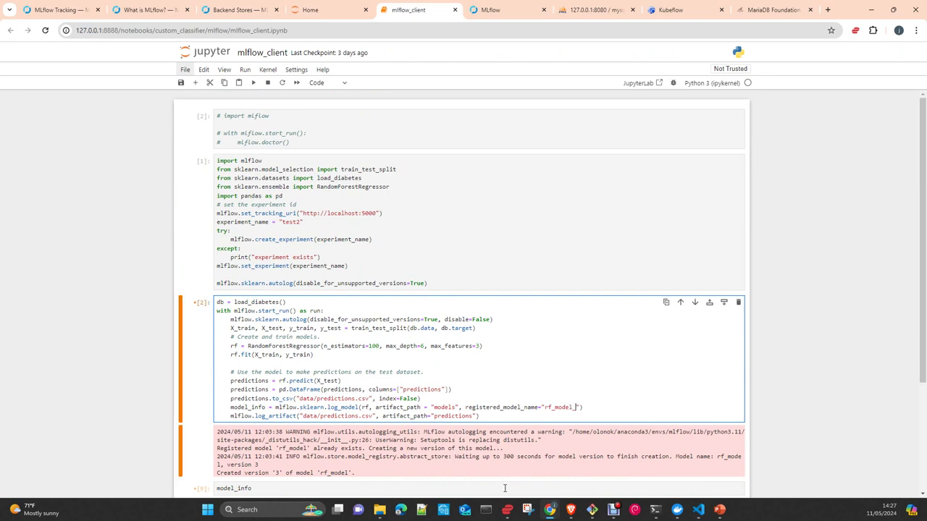
pyautogui.write('version')
# Step: Run the mlflow.end_run() cell near the end of the notebook
pyautogui.scroll(-3, 297, 436)
pyautogui.click(284, 377)
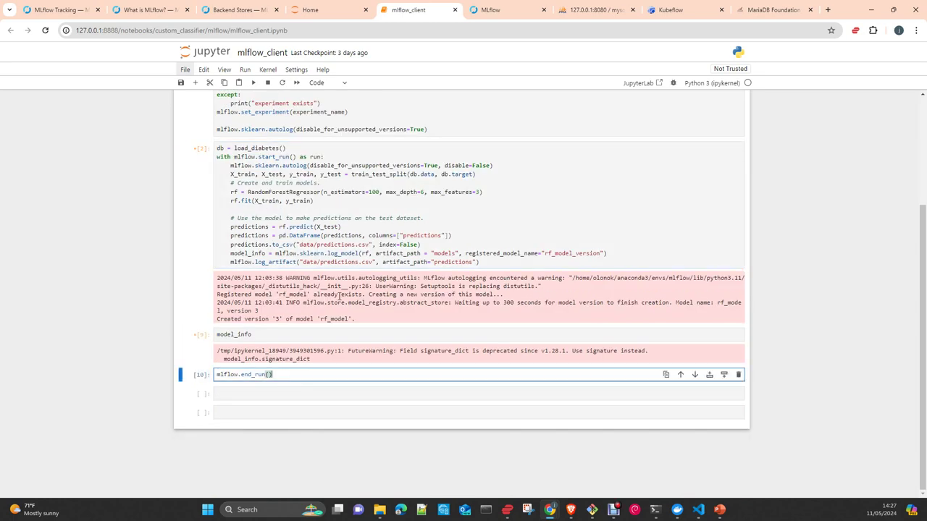
pyautogui.click(253, 82)
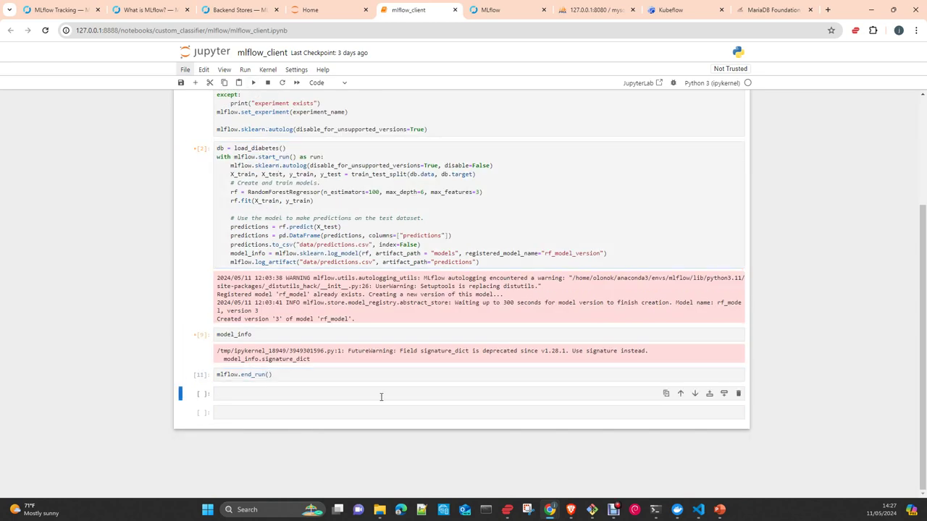
# Step: Restart the notebook's kernel and select the cell that imports mlflow and sets the experiment
pyautogui.scroll(3, 414, 344)
pyautogui.click(268, 70)
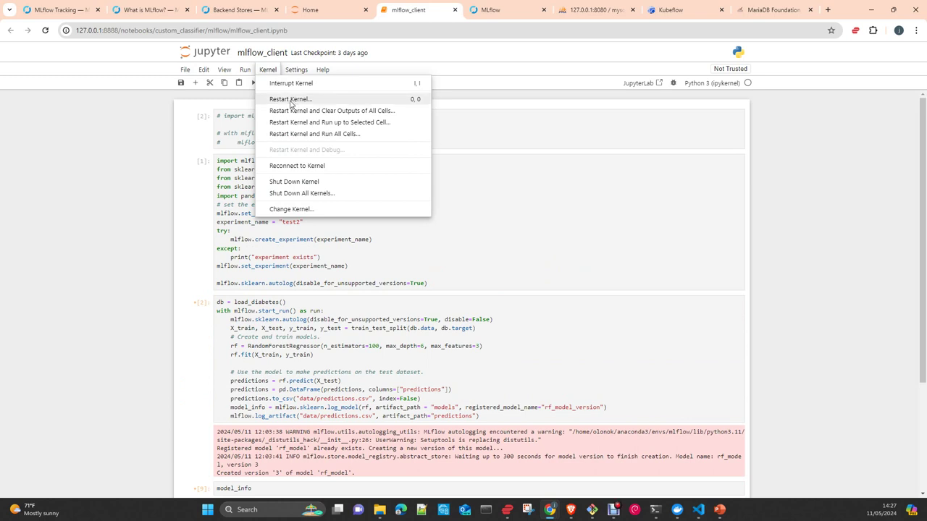
pyautogui.click(290, 100)
pyautogui.click(555, 290)
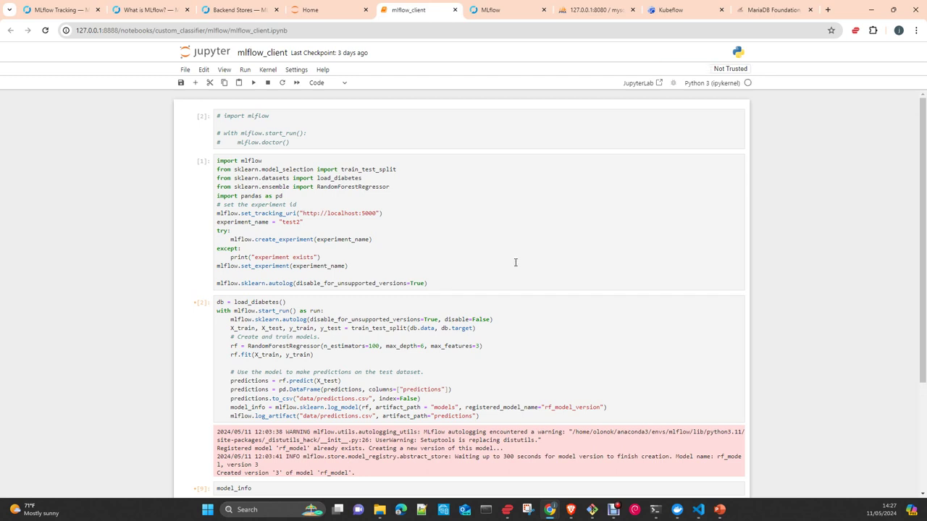
pyautogui.click(479, 274)
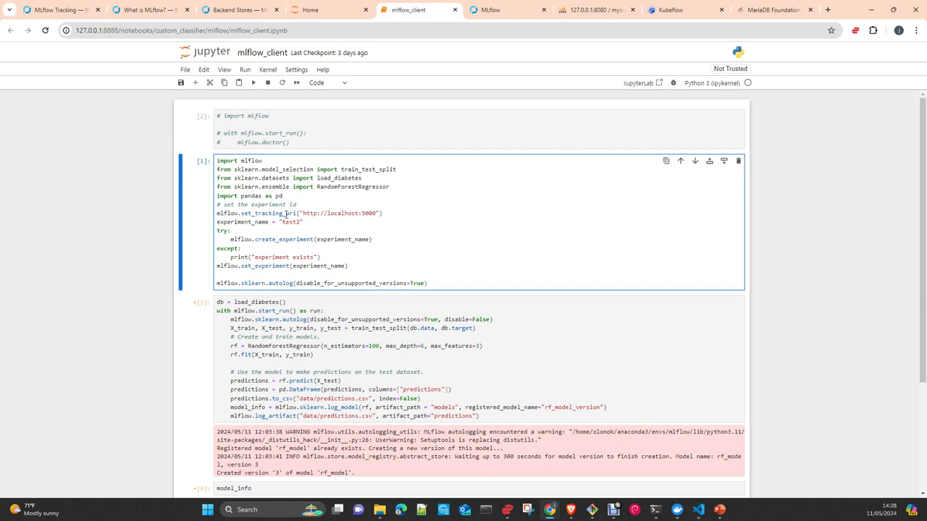
# Step: Reload the MLflow experiments page, view the runs of test2, and check the experiments table in phpMyAdmin
pyautogui.click(498, 13)
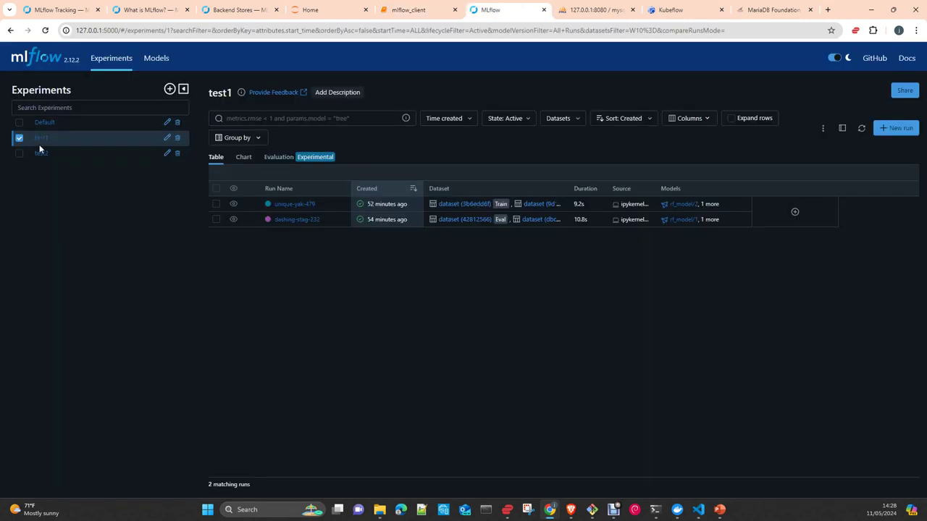
pyautogui.click(19, 137)
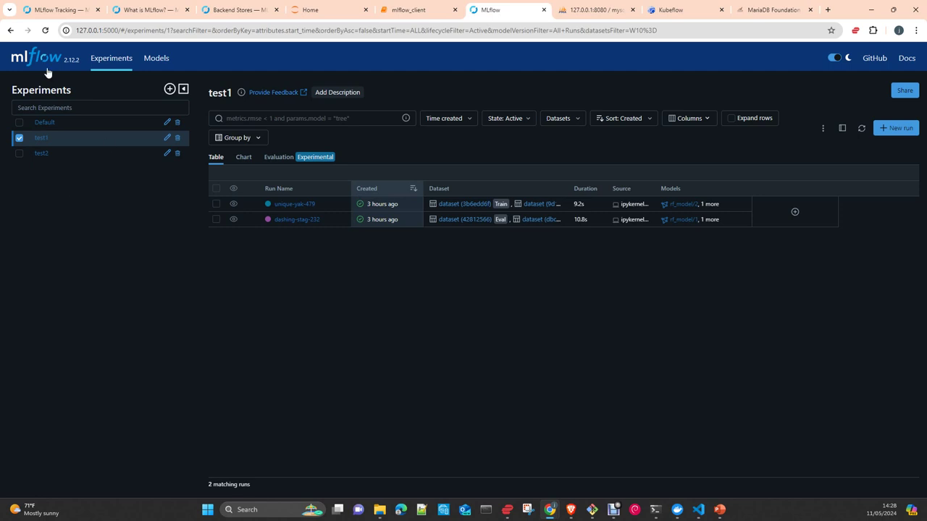
pyautogui.click(46, 31)
pyautogui.click(19, 154)
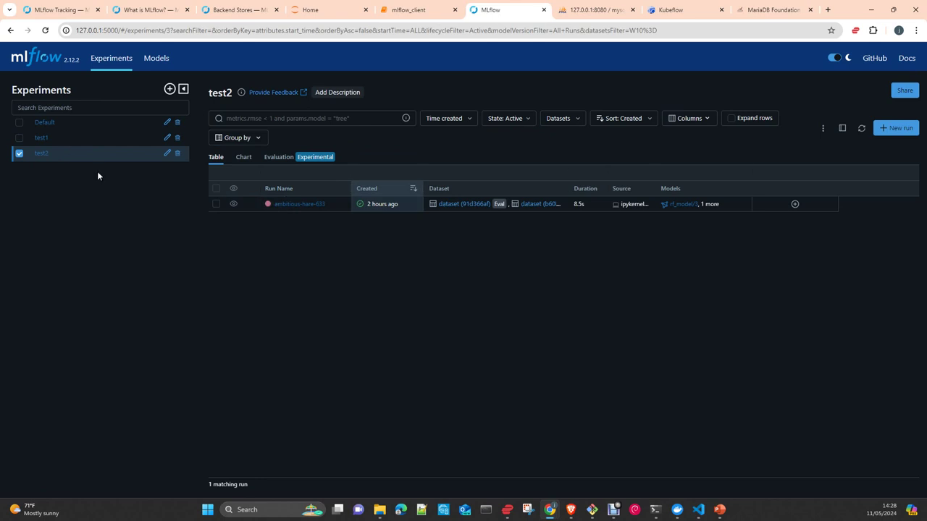
pyautogui.click(595, 11)
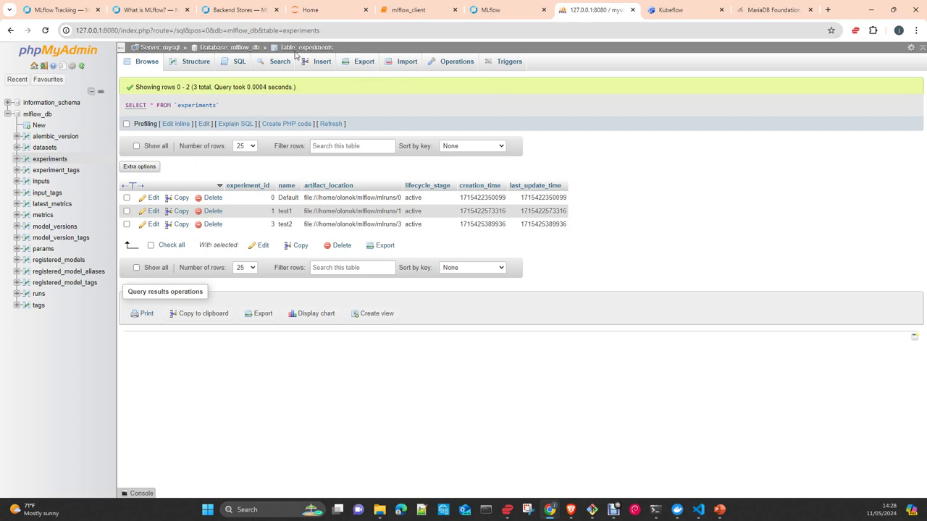
# Step: Switch to VS Code, open the .env file and highlight the MySQL database, user and password settings
pyautogui.click(697, 510)
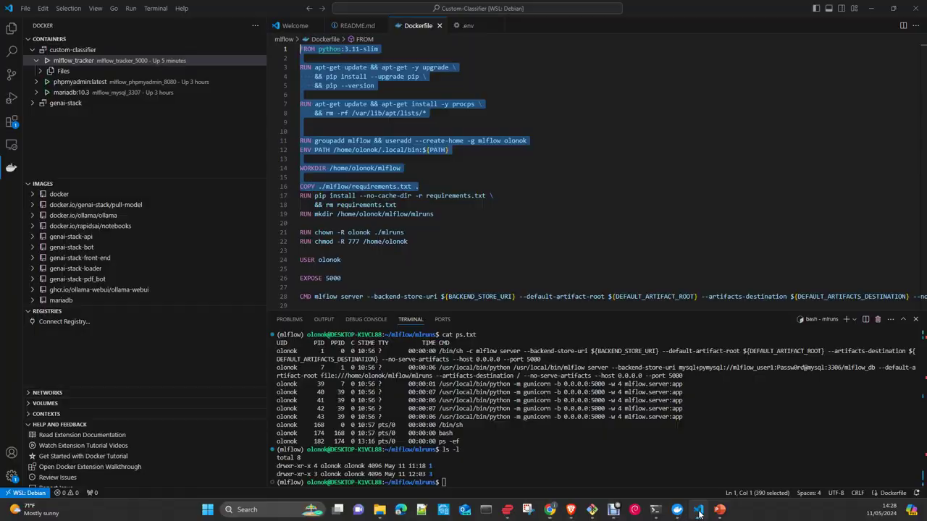
pyautogui.click(11, 27)
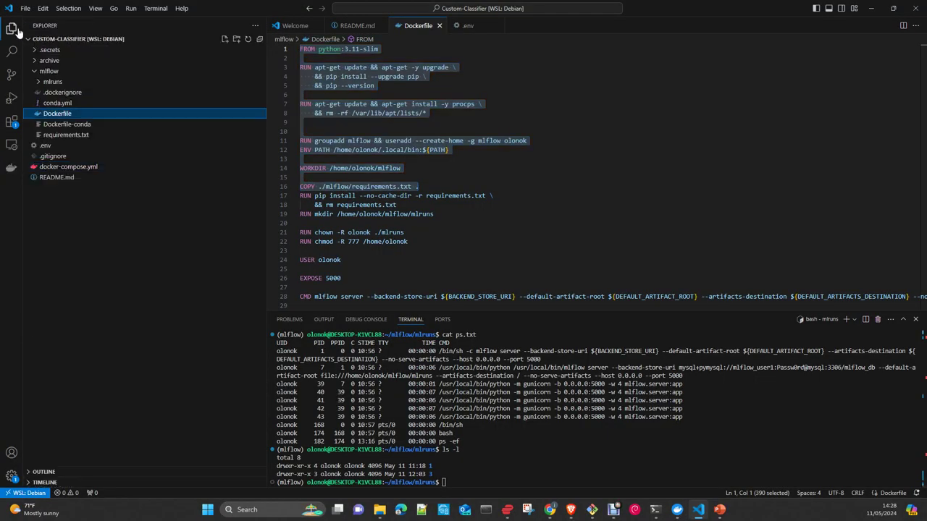
pyautogui.click(50, 146)
pyautogui.scroll(3, 385, 258)
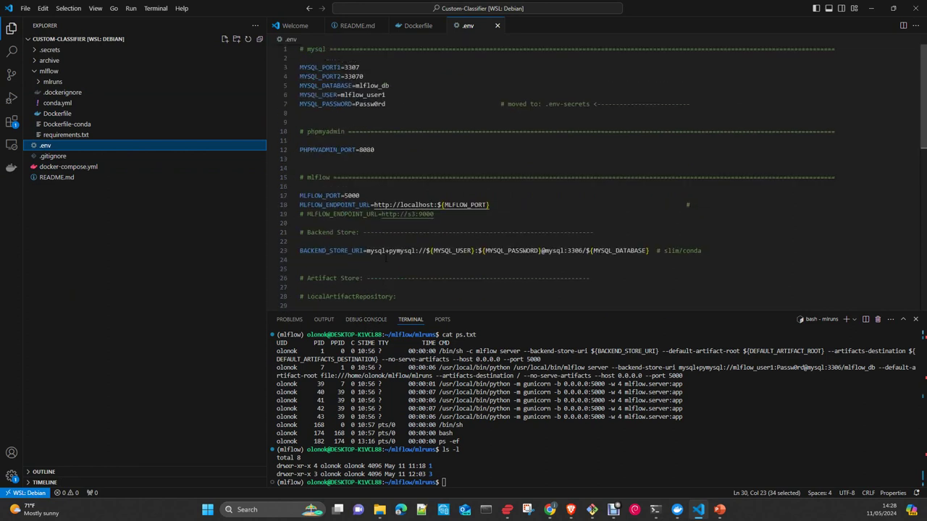
pyautogui.moveTo(390, 86); pyautogui.dragTo(304, 95)
pyautogui.moveTo(388, 103); pyautogui.dragTo(307, 103)
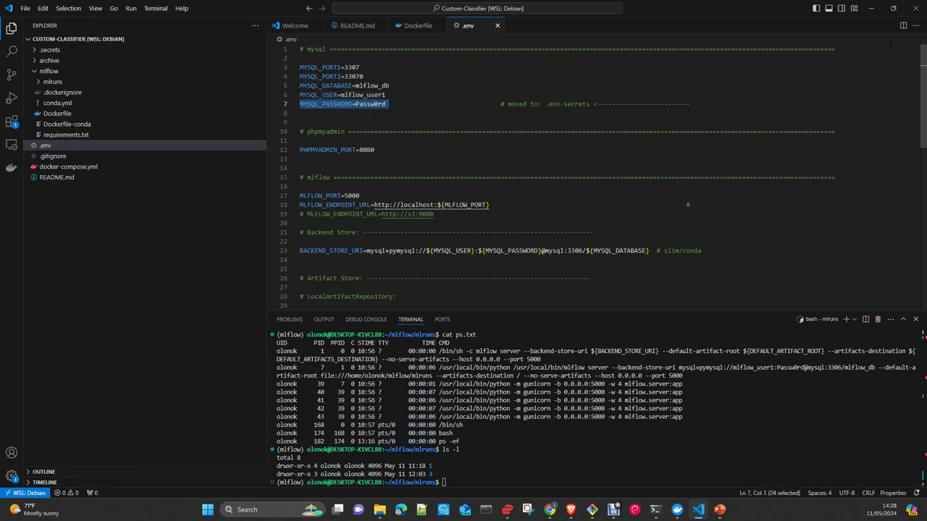
# Step: Return to phpMyAdmin and browse the input_tags, params, tags, runs and metrics tables of mlflow_db
pyautogui.click(870, 9)
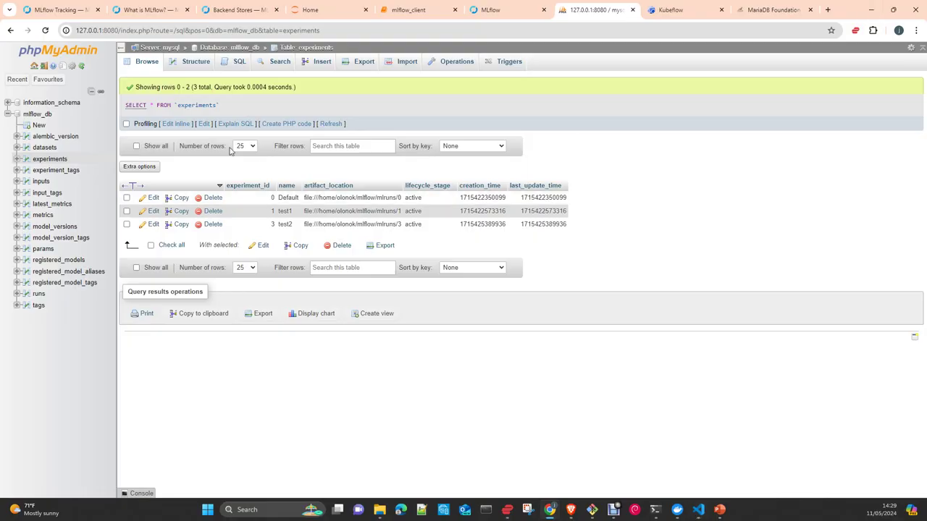
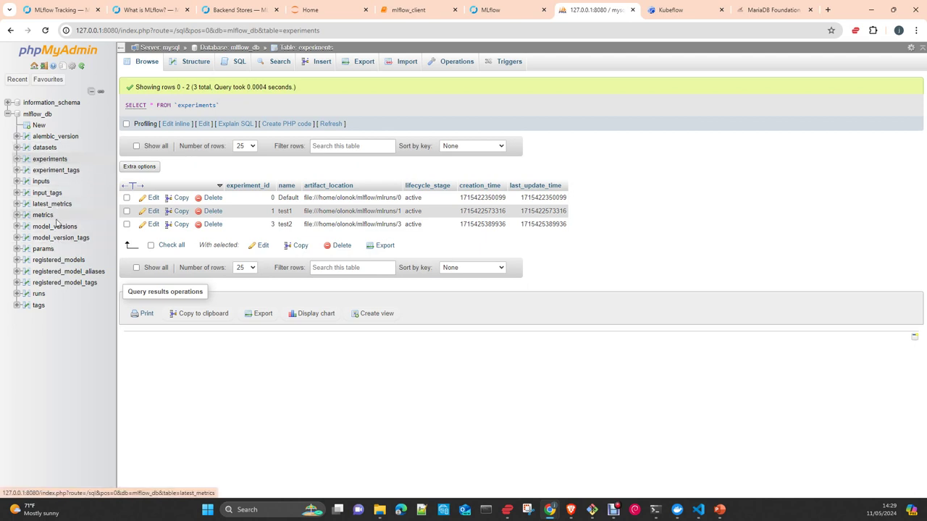
pyautogui.click(48, 194)
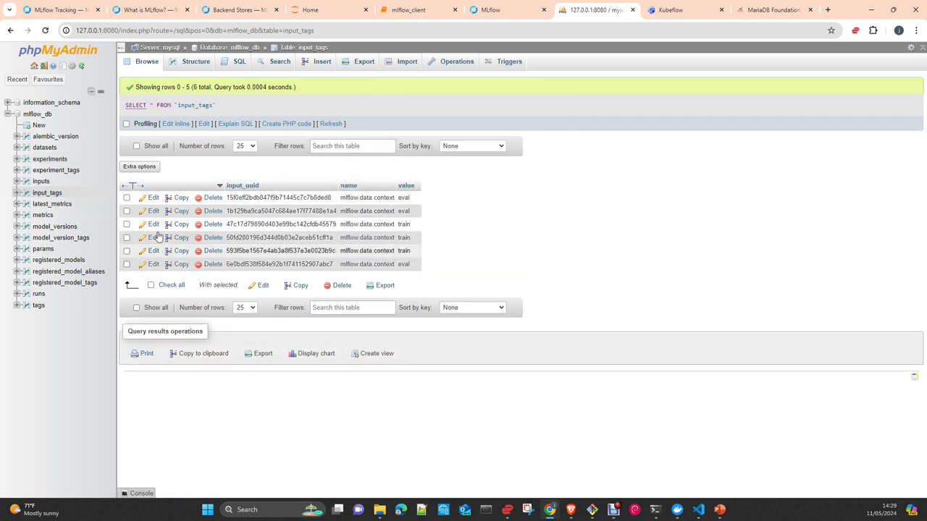
pyautogui.click(44, 249)
pyautogui.scroll(-3, 410, 248)
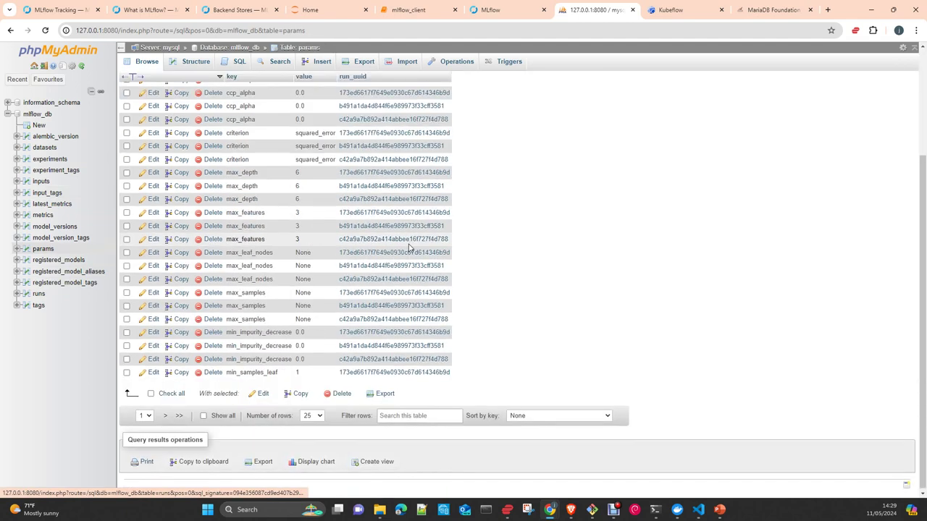
pyautogui.scroll(3, 410, 247)
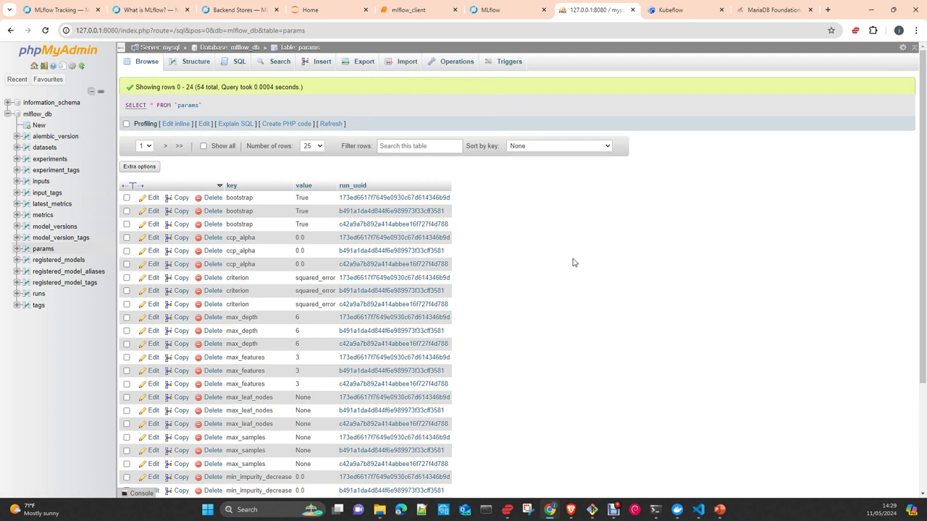
pyautogui.click(38, 307)
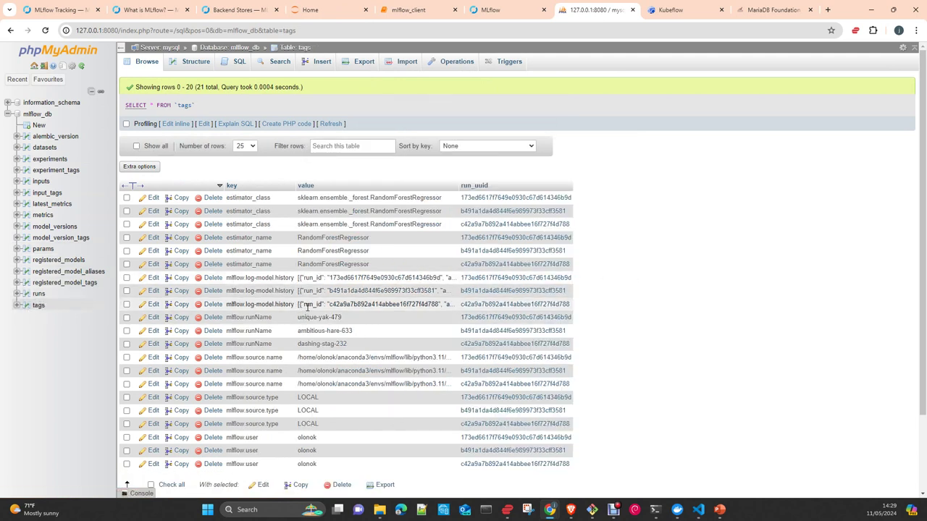
pyautogui.click(34, 293)
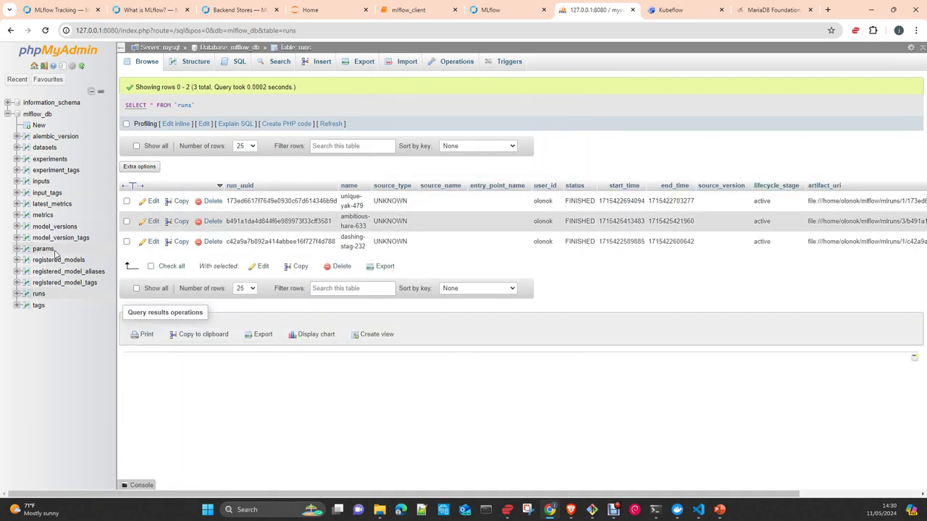
pyautogui.click(52, 216)
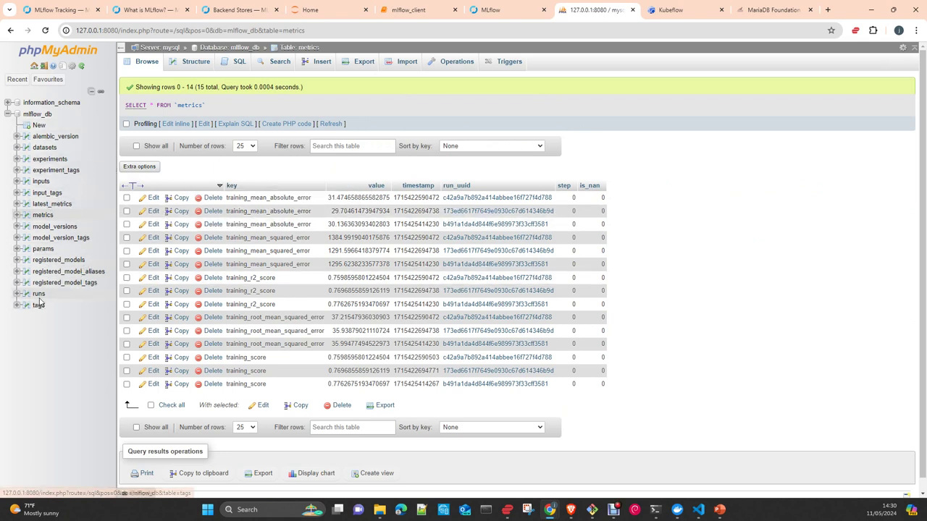
# Step: Open the ambitious-hare-633 run of test2 in MLflow, highlight its Run ID, and return to the experiment's run list
pyautogui.click(490, 10)
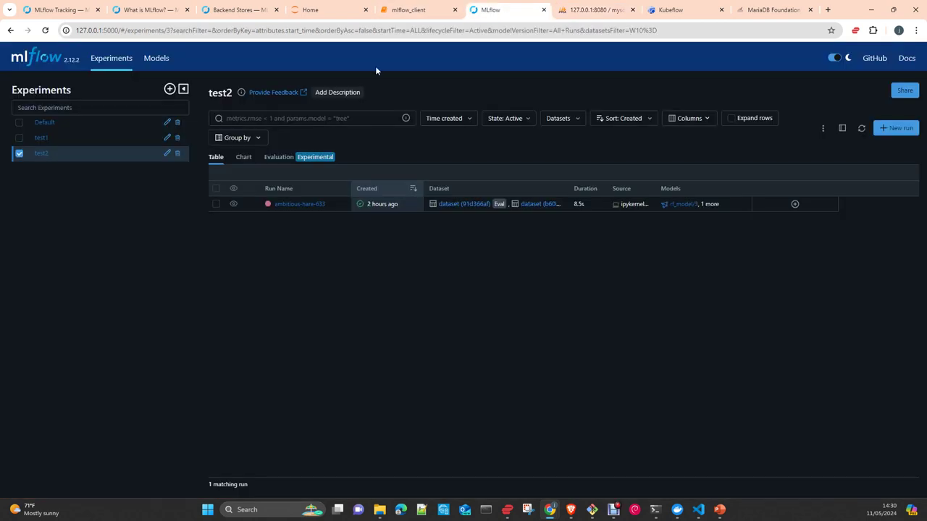
pyautogui.click(291, 204)
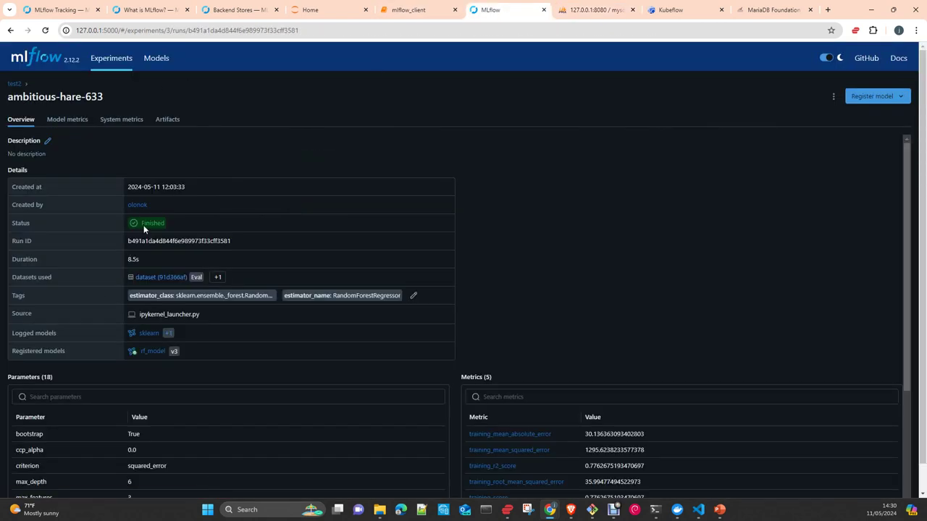
pyautogui.doubleClick(226, 242)
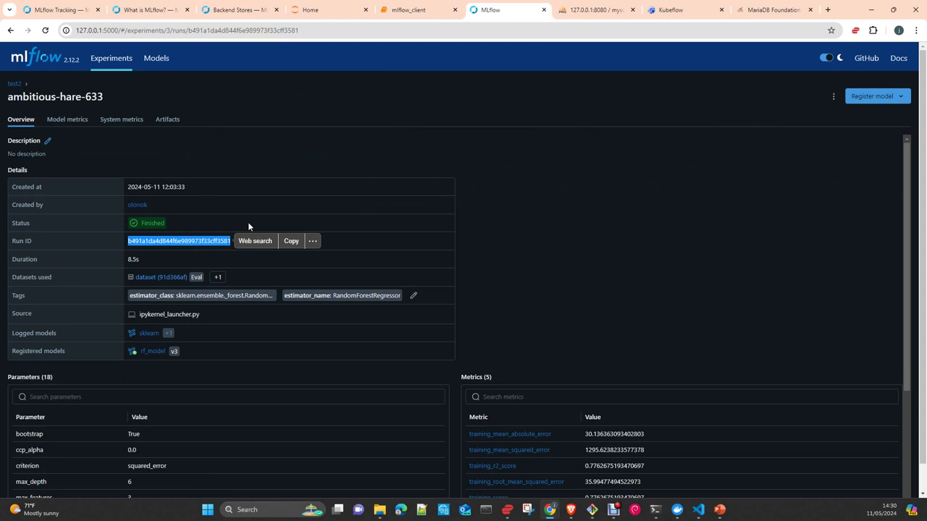
pyautogui.click(425, 12)
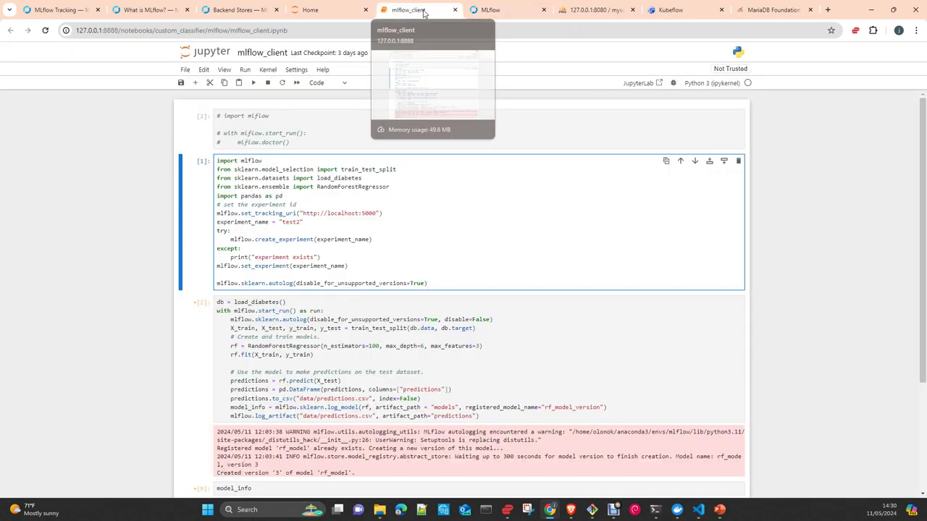
pyautogui.click(497, 13)
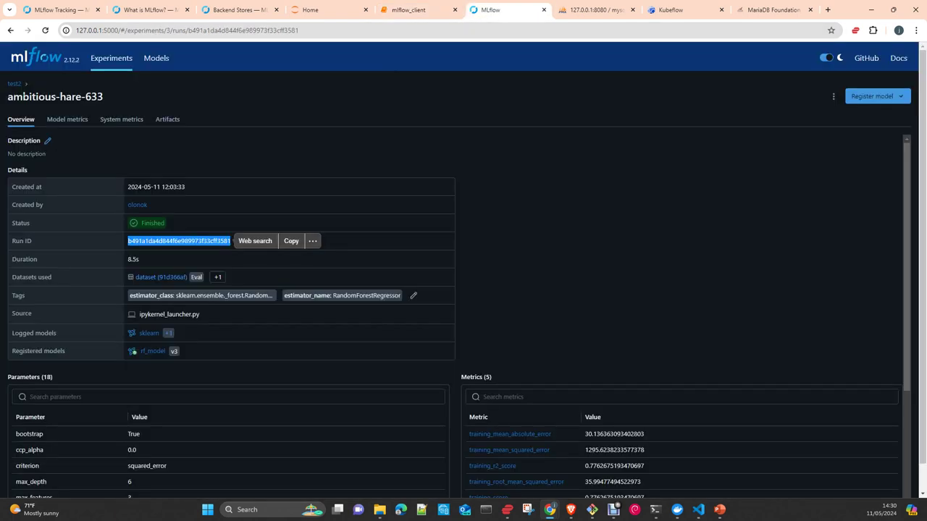
pyautogui.click(20, 84)
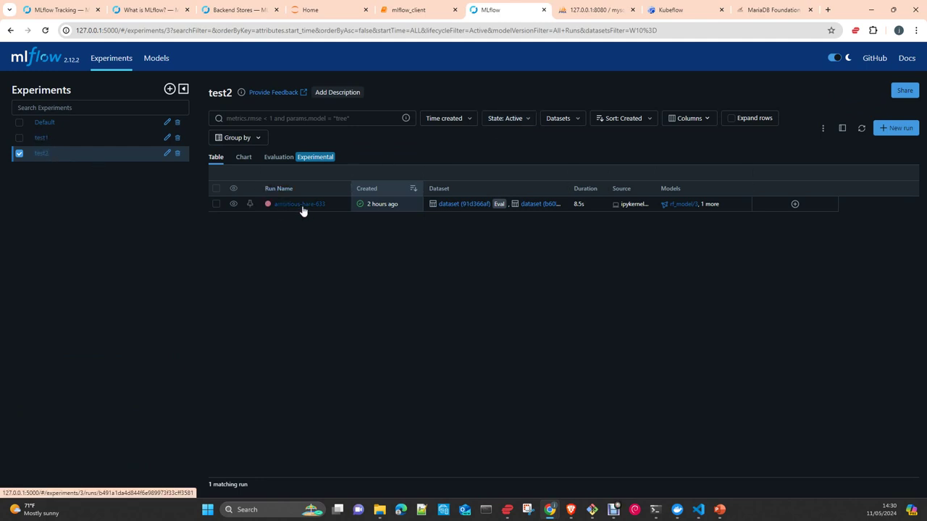
# Step: Open the dashing-stag-232 run of test1 and review its overview, opening the description editor and cancelling it
pyautogui.click(43, 139)
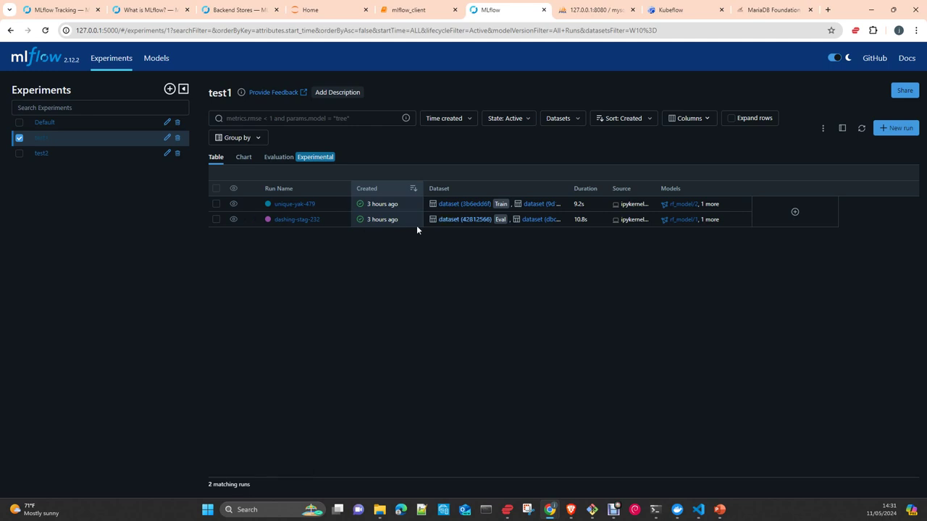
pyautogui.click(298, 219)
pyautogui.scroll(-3, 196, 328)
pyautogui.scroll(3, 378, 305)
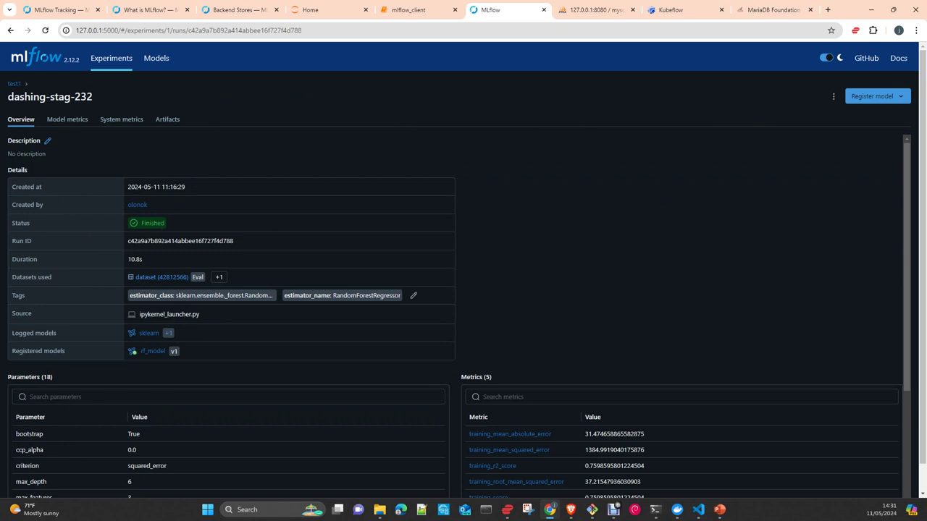
pyautogui.click(48, 142)
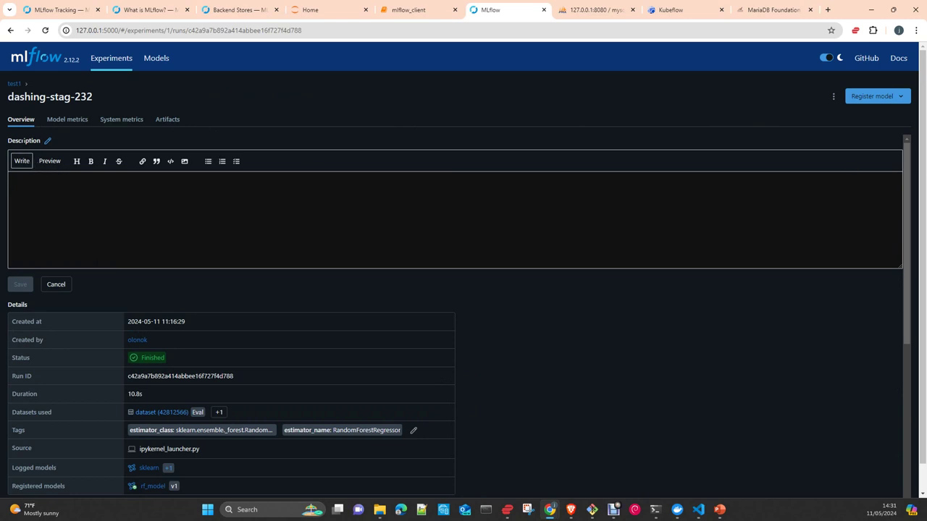
pyautogui.click(55, 285)
pyautogui.scroll(-3, 346, 328)
pyautogui.scroll(3, 360, 317)
pyautogui.scroll(-1, 335, 336)
pyautogui.scroll(1, 385, 338)
# Step: View the dashing-stag-232 run's model metrics charts and the models folder among its artifacts
pyautogui.click(61, 122)
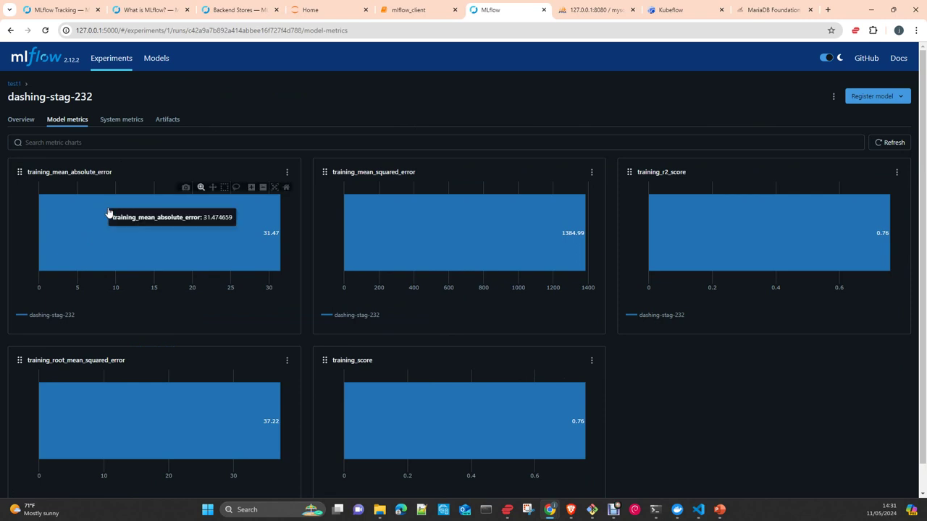
pyautogui.click(166, 120)
pyautogui.click(13, 145)
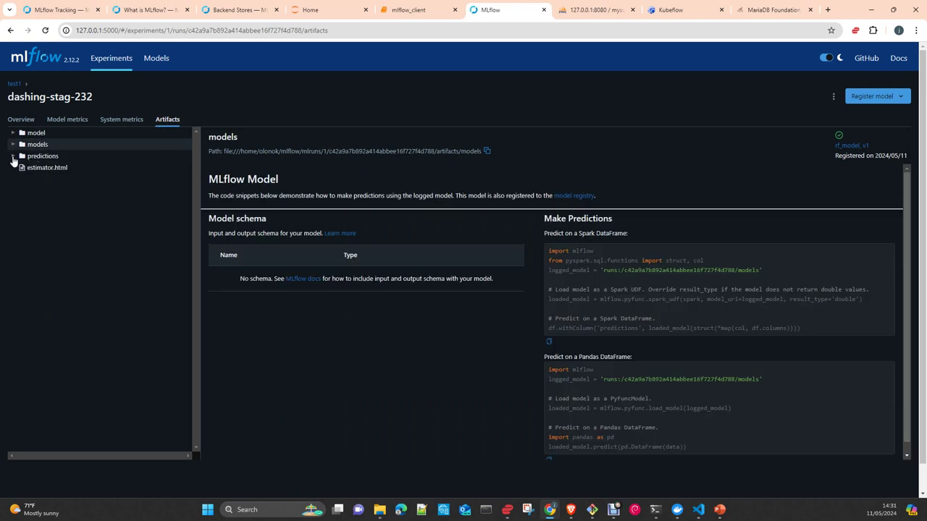
# Step: Inspect the registered rf_model and the tags of its Version 3, and return to the registered models list
pyautogui.click(155, 61)
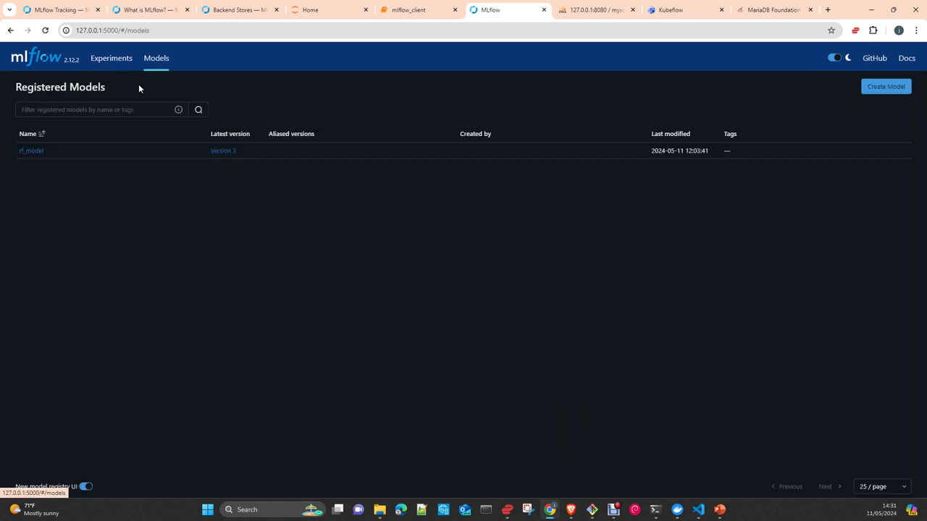
pyautogui.click(33, 152)
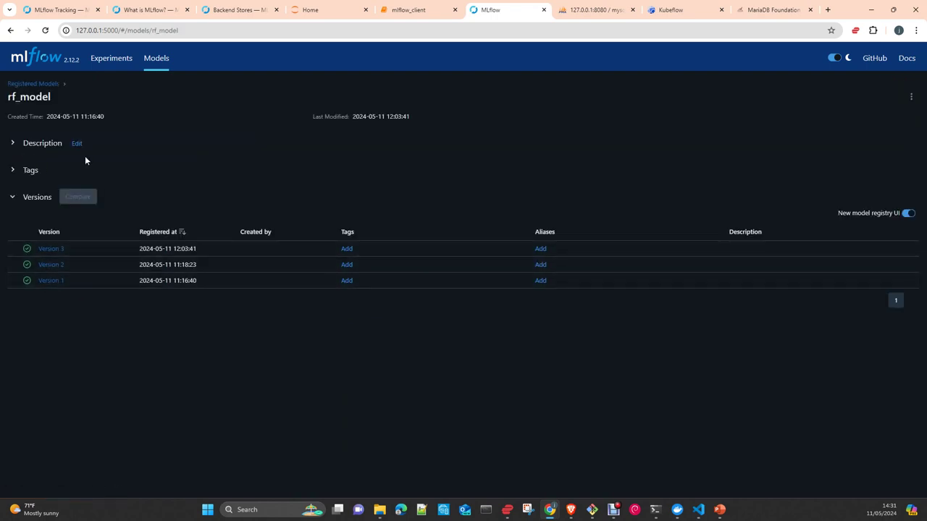
pyautogui.click(588, 10)
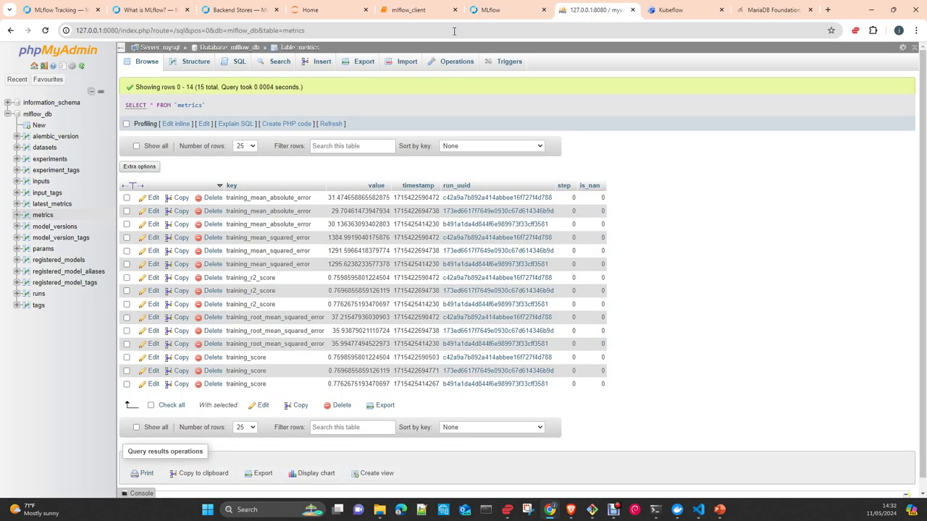
pyautogui.click(507, 10)
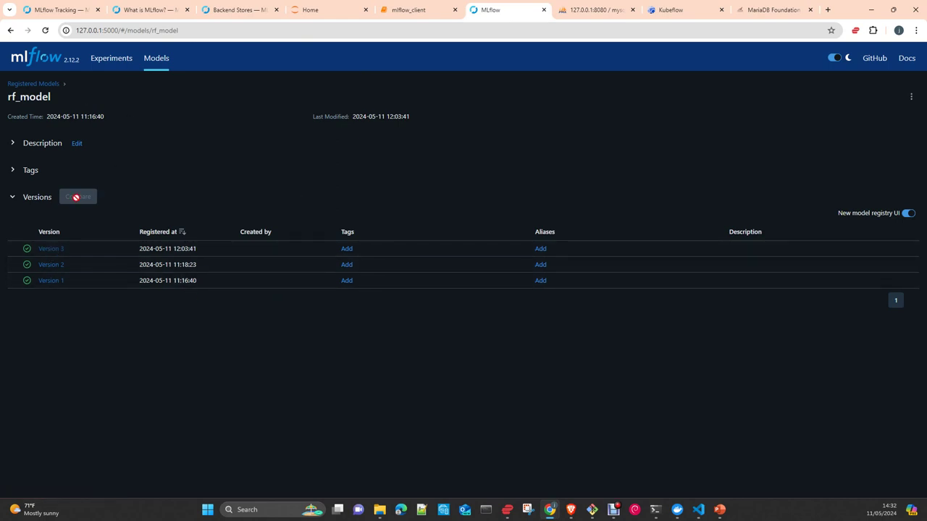
pyautogui.click(52, 250)
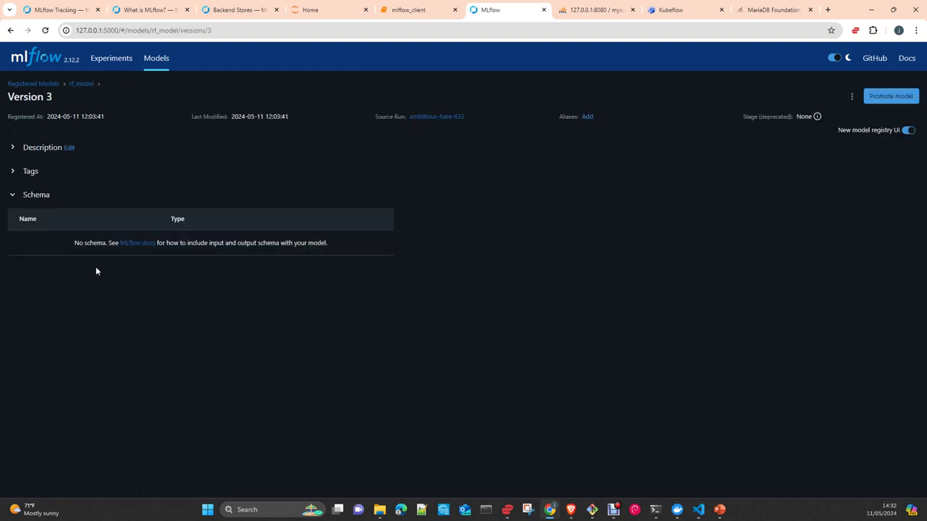
pyautogui.click(28, 174)
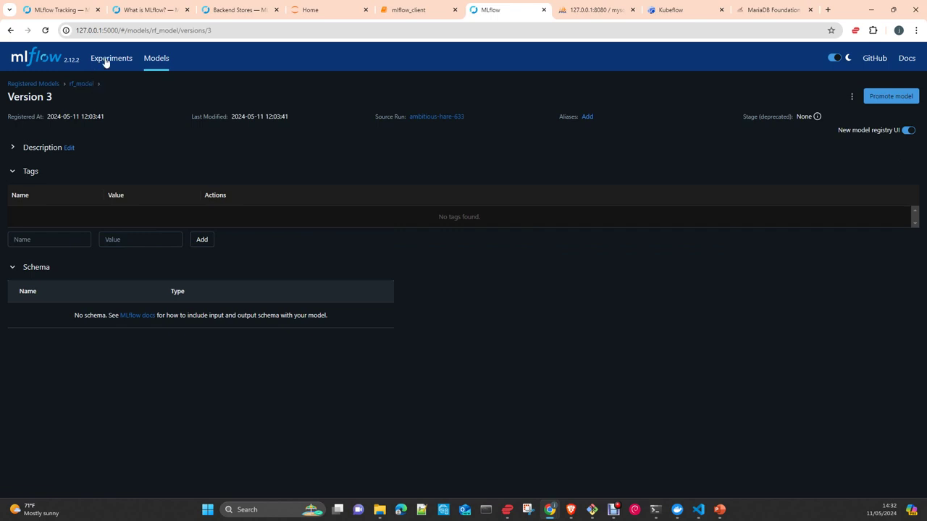
pyautogui.click(83, 84)
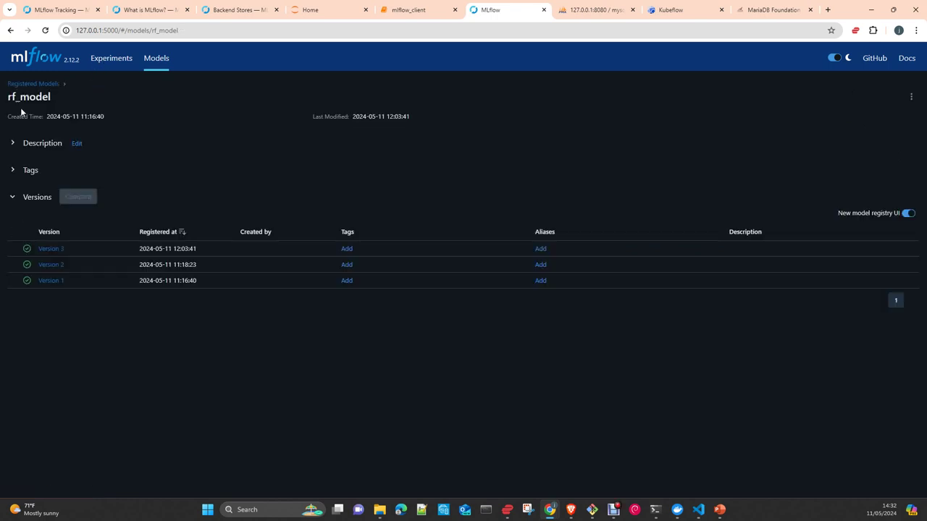
pyautogui.click(36, 85)
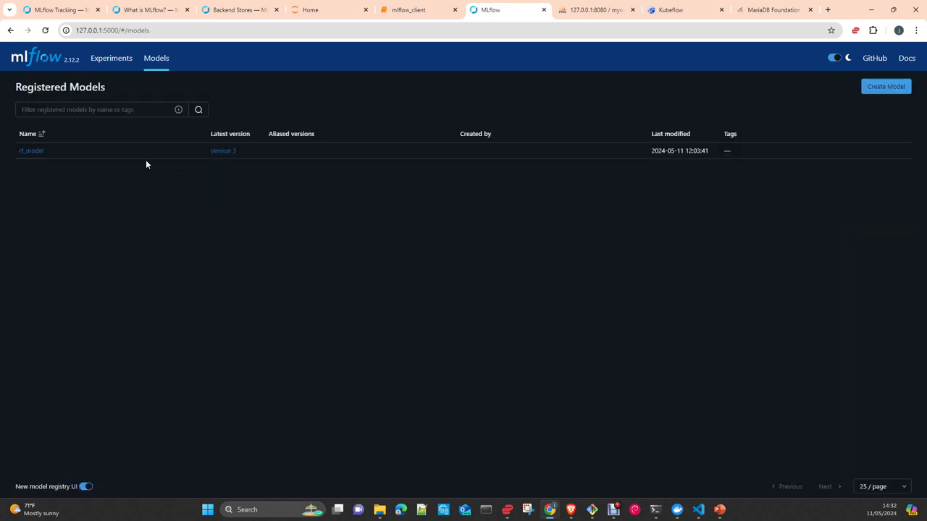
# Step: Open the unique-yak-479 run of experiment test1 and view its artifacts
pyautogui.click(112, 60)
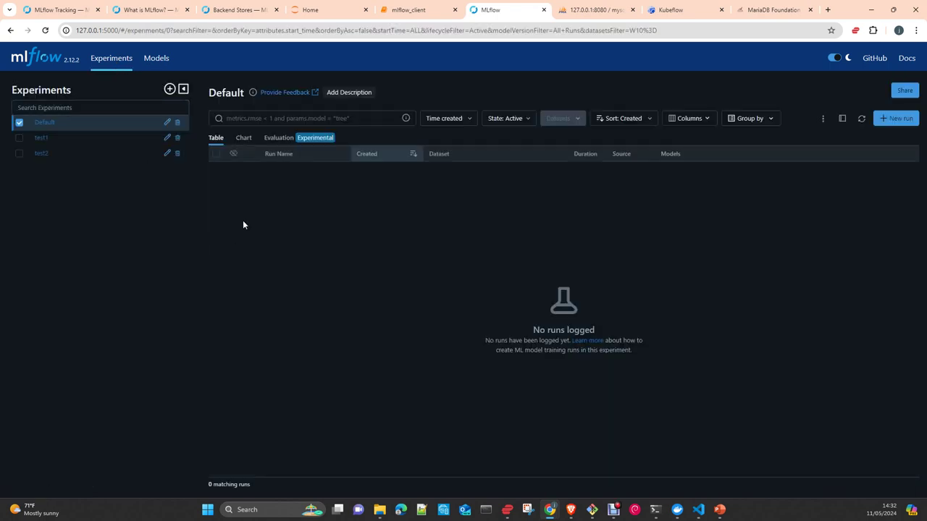
pyautogui.click(39, 141)
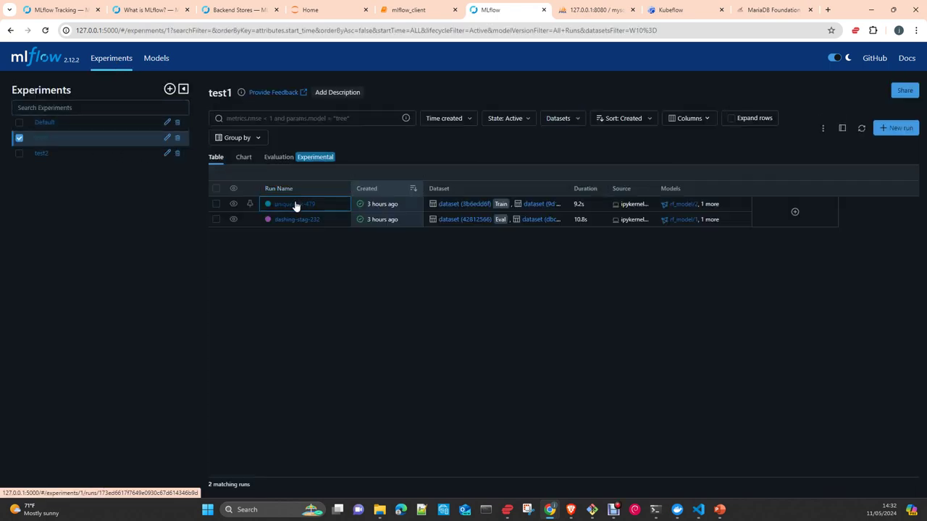
pyautogui.click(295, 205)
pyautogui.click(166, 121)
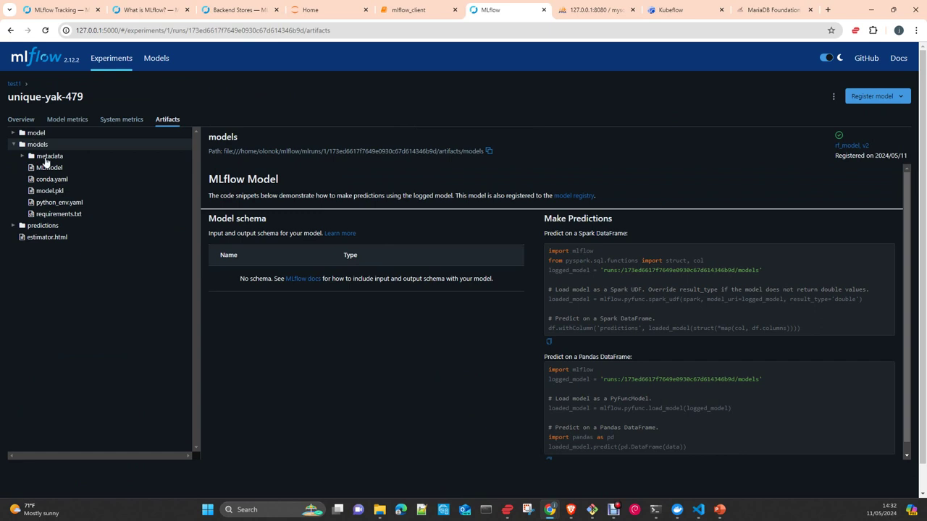
# Step: In the mlflow_client notebook, highlight the log_model line, its registered_model_name argument and the log_artifact call in the training cell
pyautogui.click(397, 11)
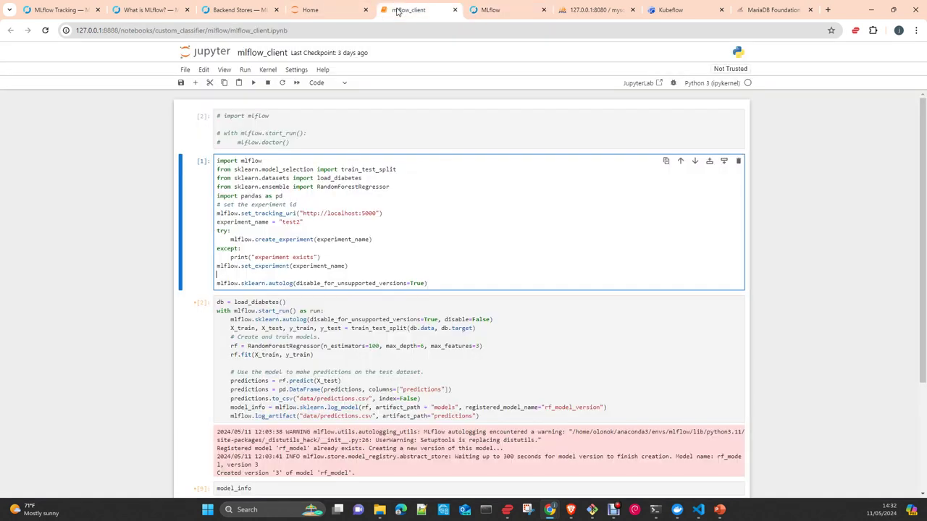
pyautogui.moveTo(231, 410); pyautogui.dragTo(611, 411)
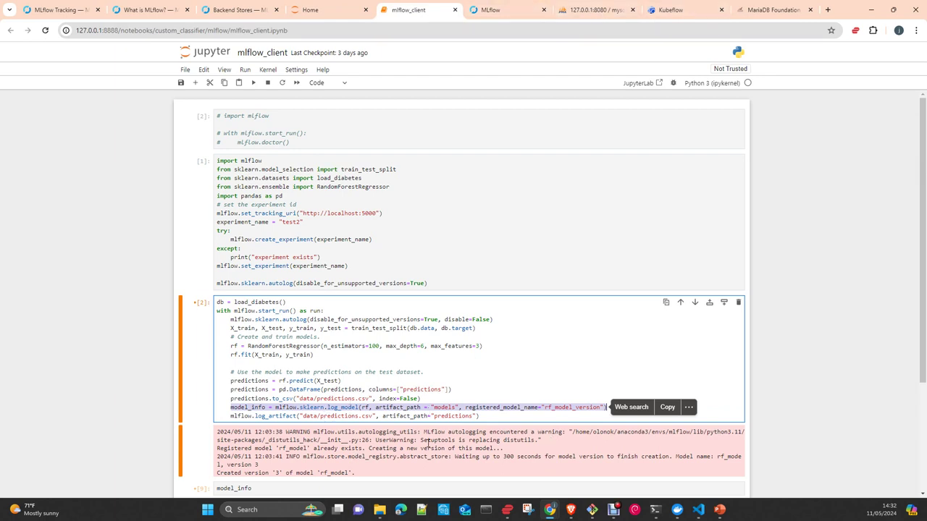
pyautogui.doubleClick(507, 407)
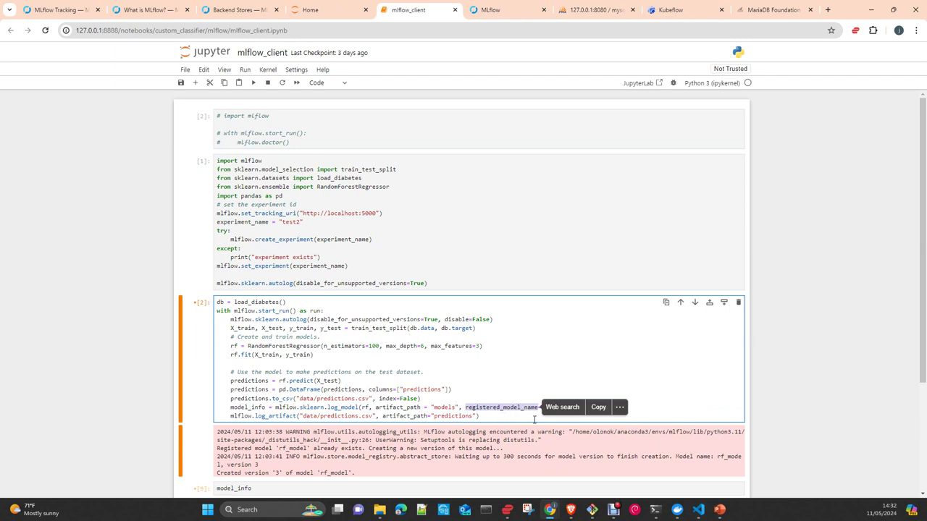
pyautogui.click(670, 411)
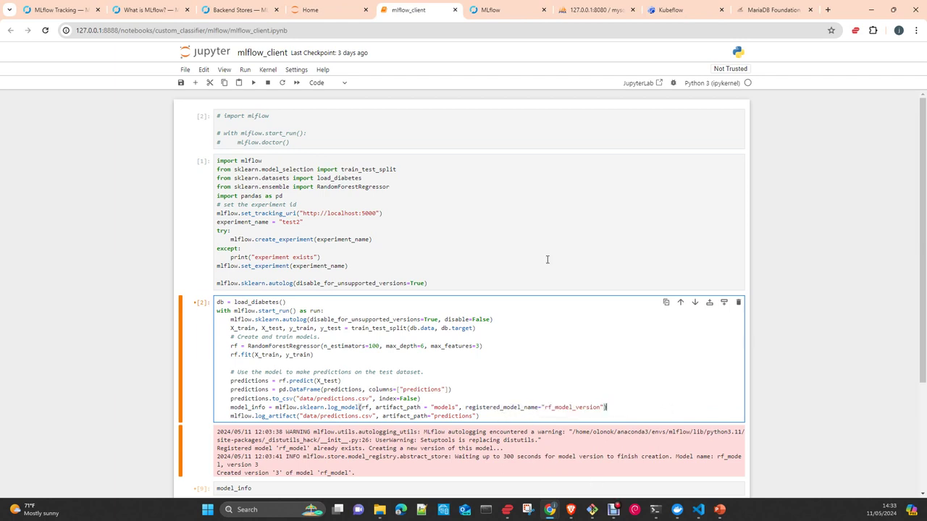
pyautogui.doubleClick(286, 417)
pyautogui.click(343, 418)
pyautogui.press('Escape')
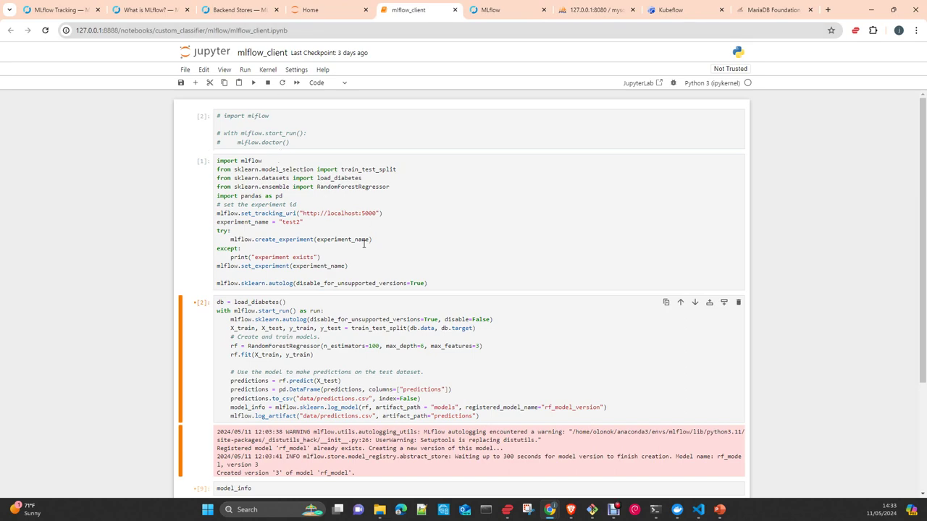
# Step: Compare the remote tracking server diagram in the MLflow docs with the notebook's set_tracking_uri line, highlighting set_tracking_uri and localhost
pyautogui.click(67, 11)
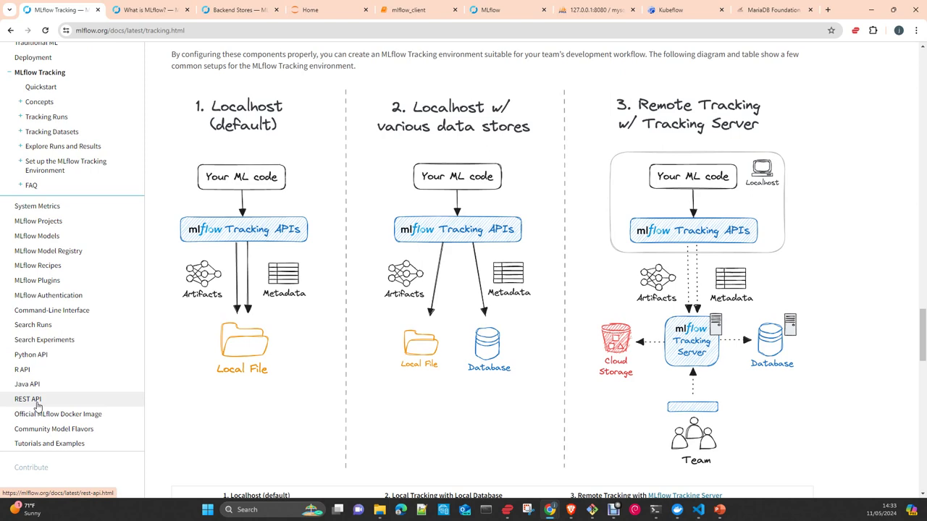
pyautogui.click(410, 10)
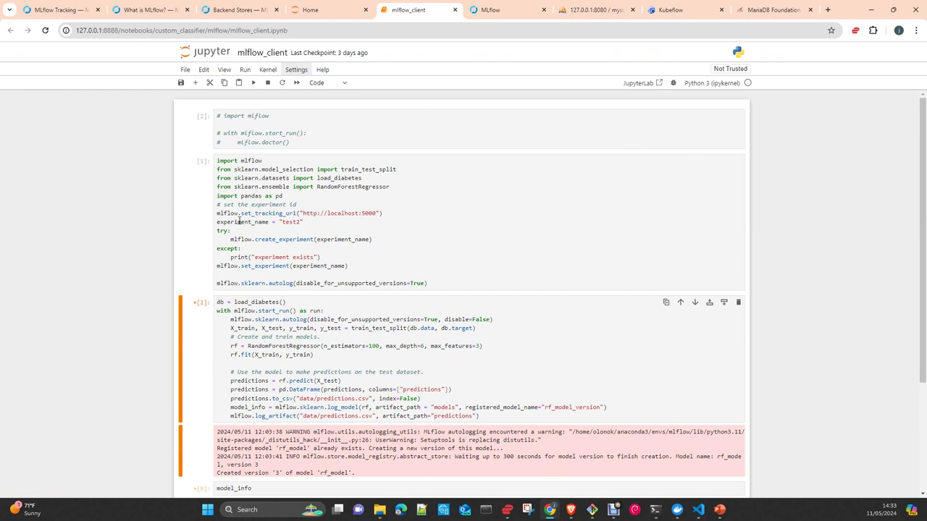
pyautogui.doubleClick(262, 215)
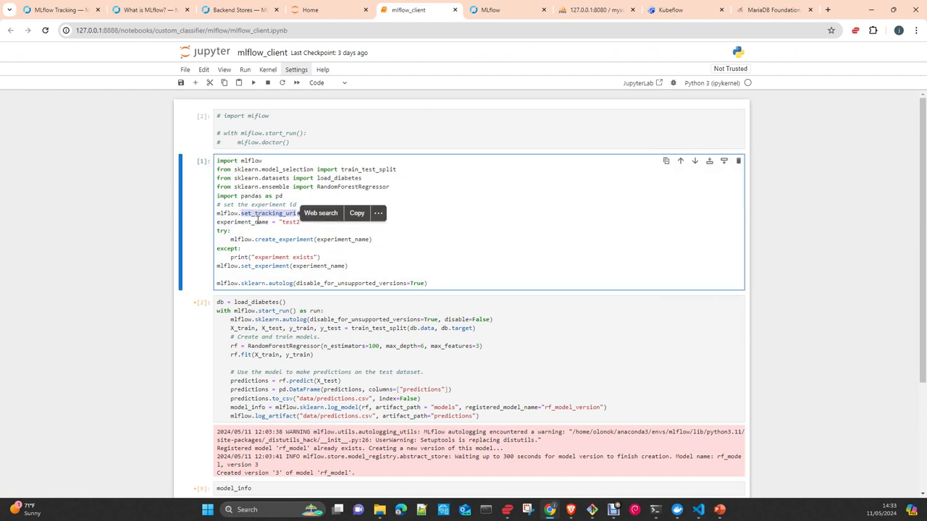
pyautogui.click(411, 249)
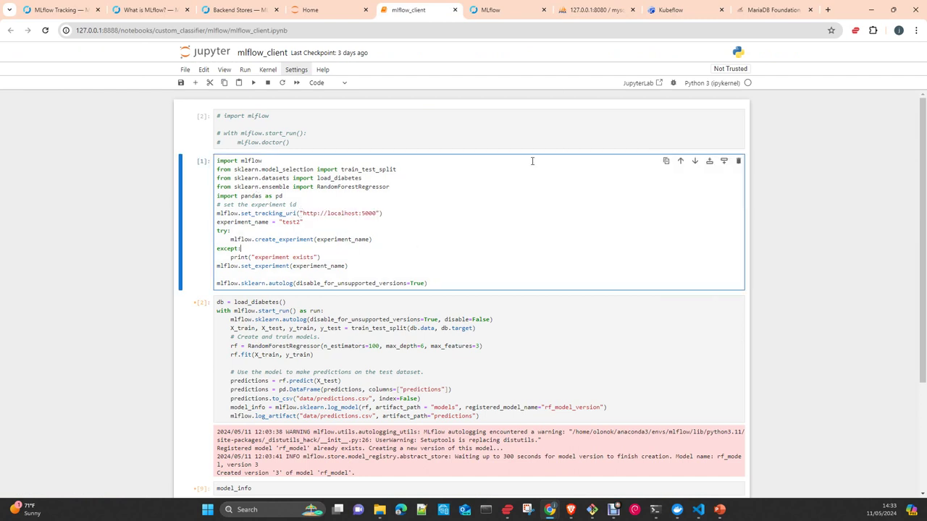
pyautogui.click(59, 10)
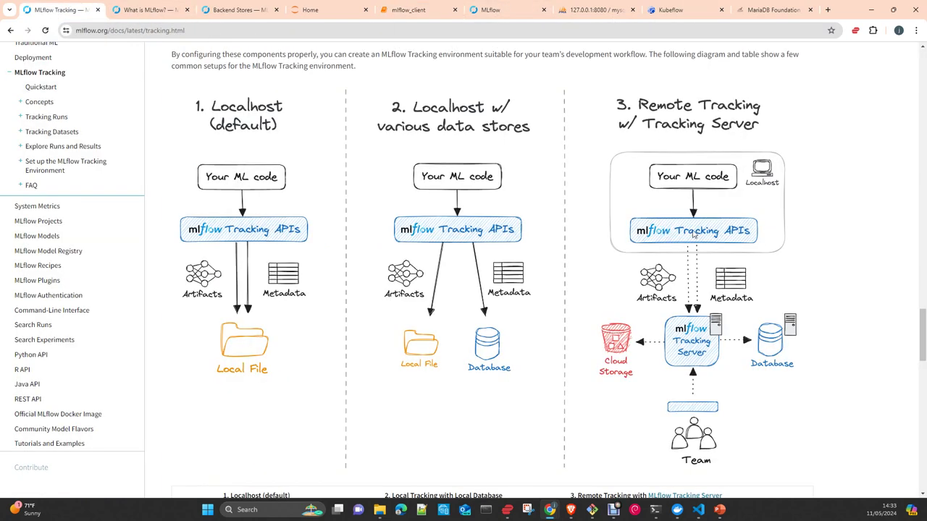
pyautogui.click(499, 12)
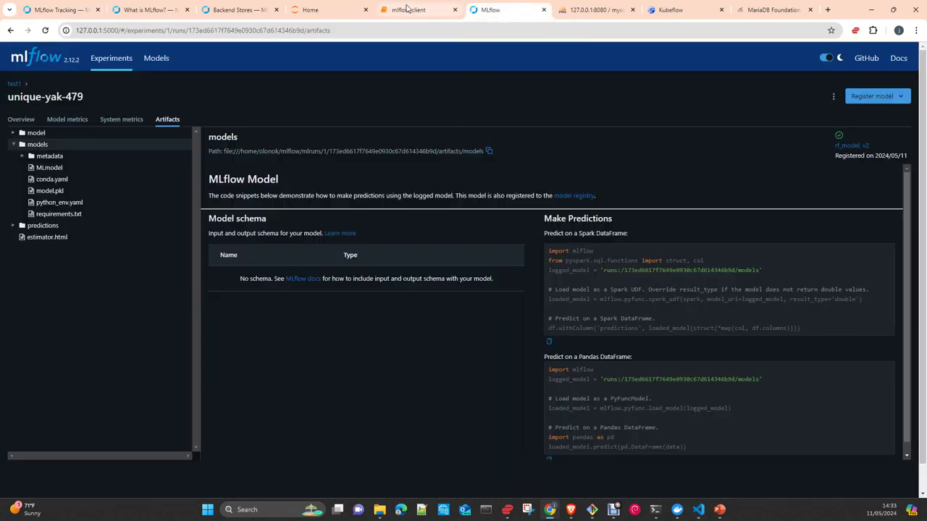
pyautogui.click(408, 10)
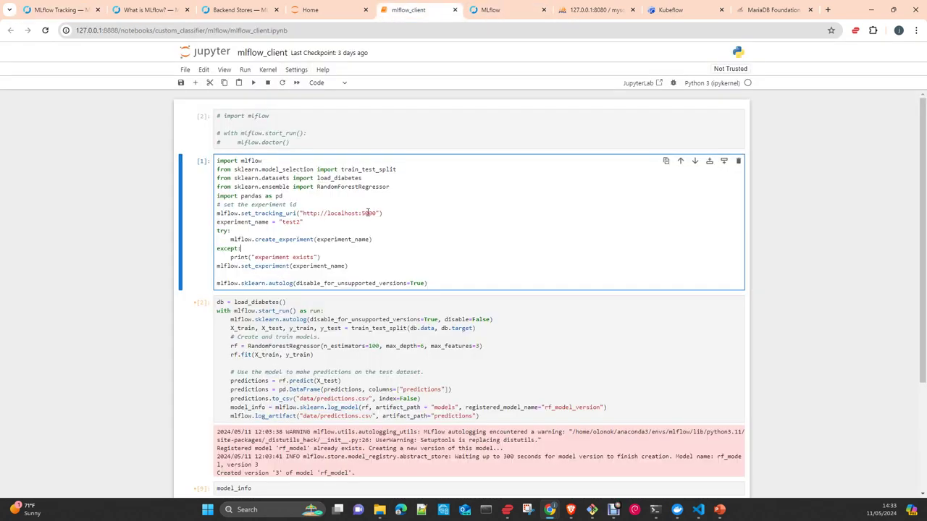
pyautogui.doubleClick(345, 214)
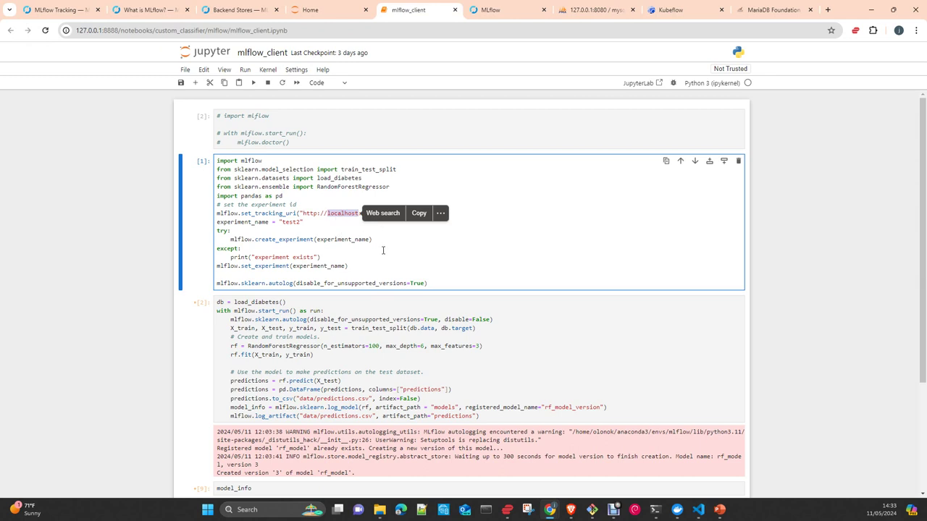
# Step: Change experiment_name to "test3" in the setup cell of the mlflow_client notebook and run the cell
pyautogui.click(300, 221)
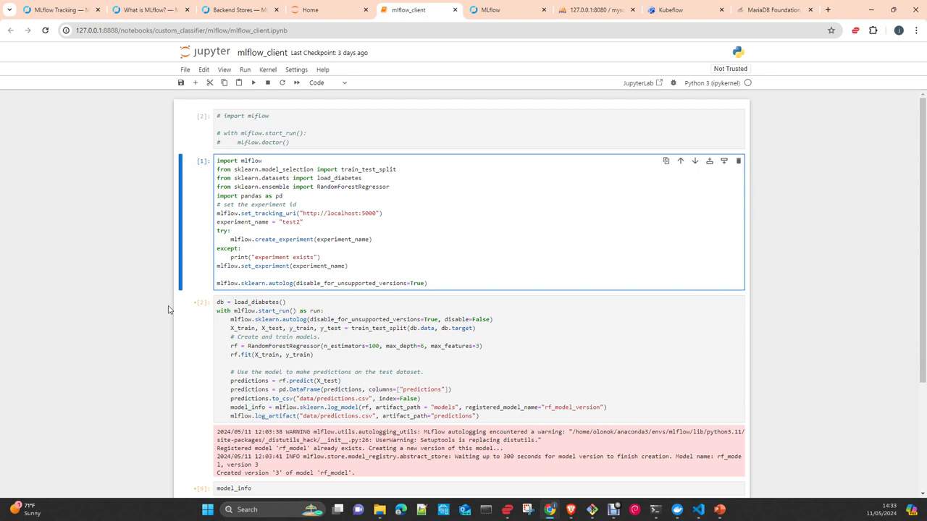
pyautogui.press('BackSpace')
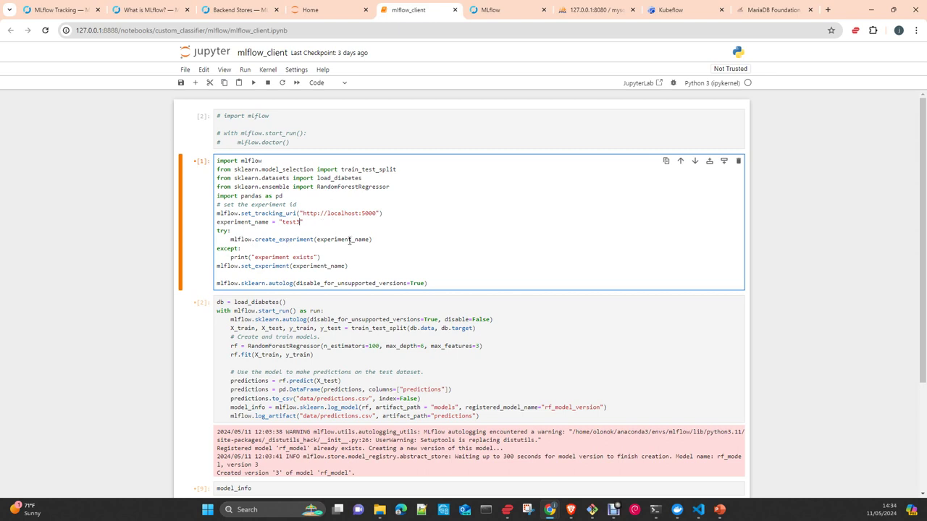
pyautogui.doubleClick(269, 266)
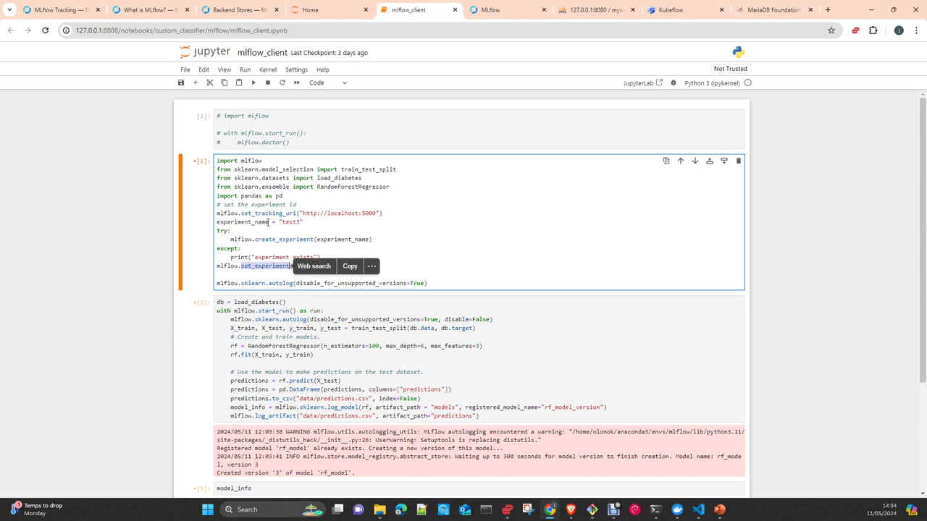
pyautogui.click(425, 268)
pyautogui.moveTo(377, 258); pyautogui.dragTo(345, 249)
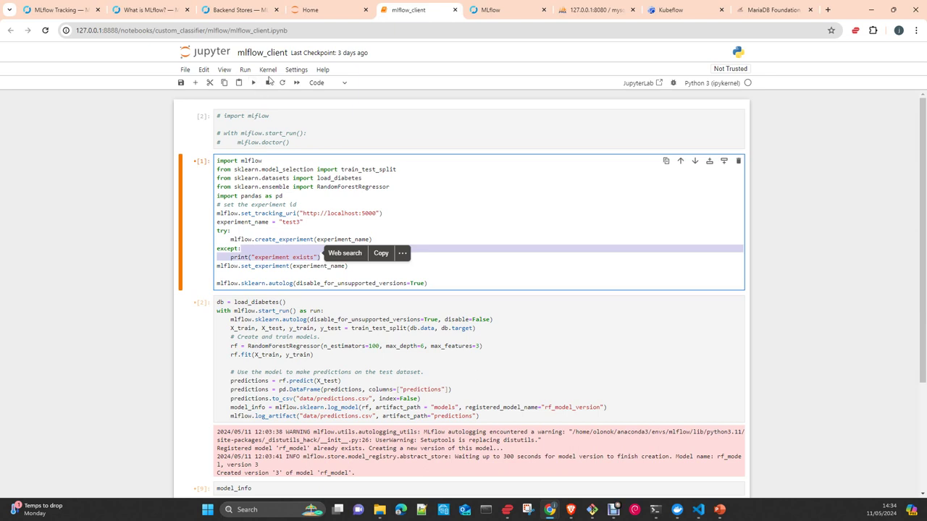
pyautogui.click(253, 84)
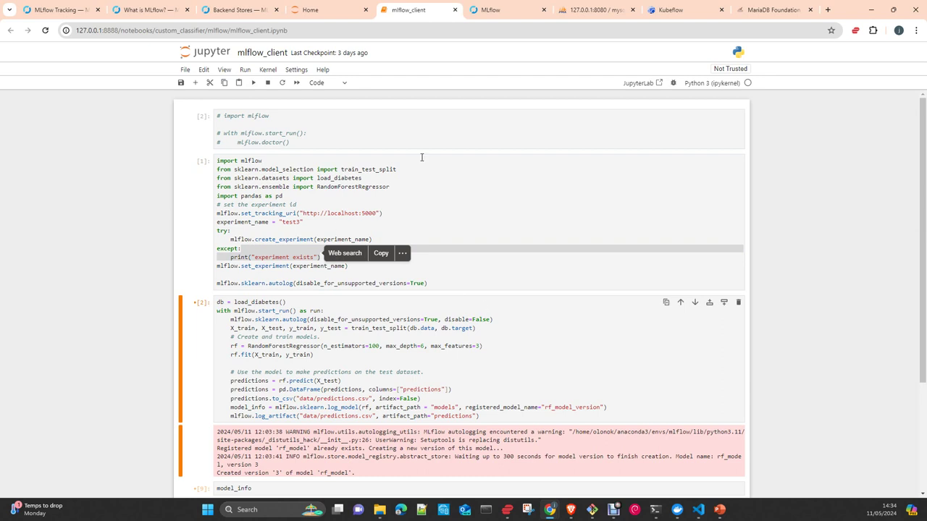
# Step: Return to the MLflow experiments list and open the new test3 experiment
pyautogui.click(484, 12)
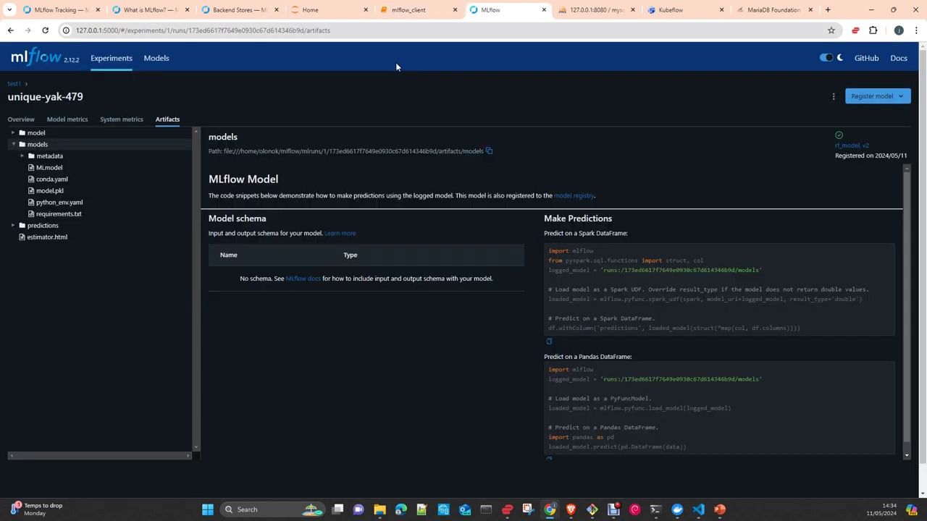
pyautogui.click(13, 84)
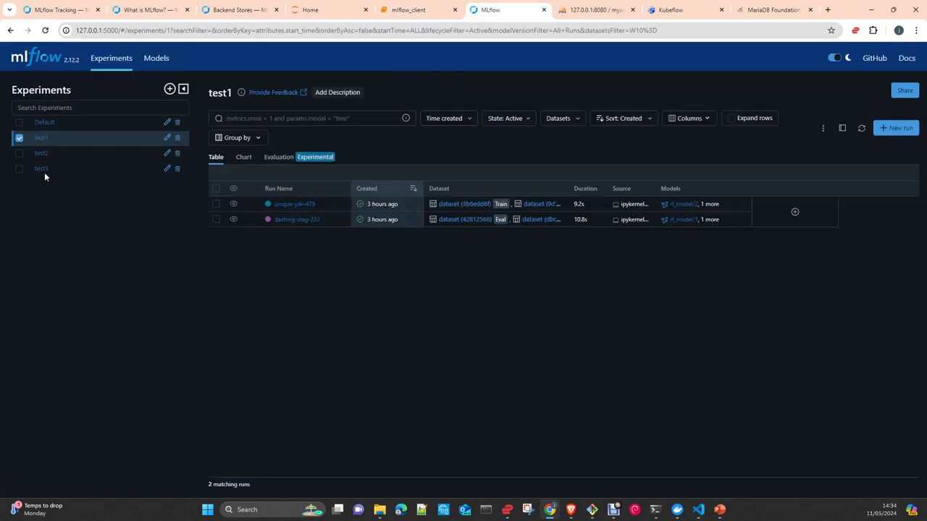
pyautogui.click(42, 172)
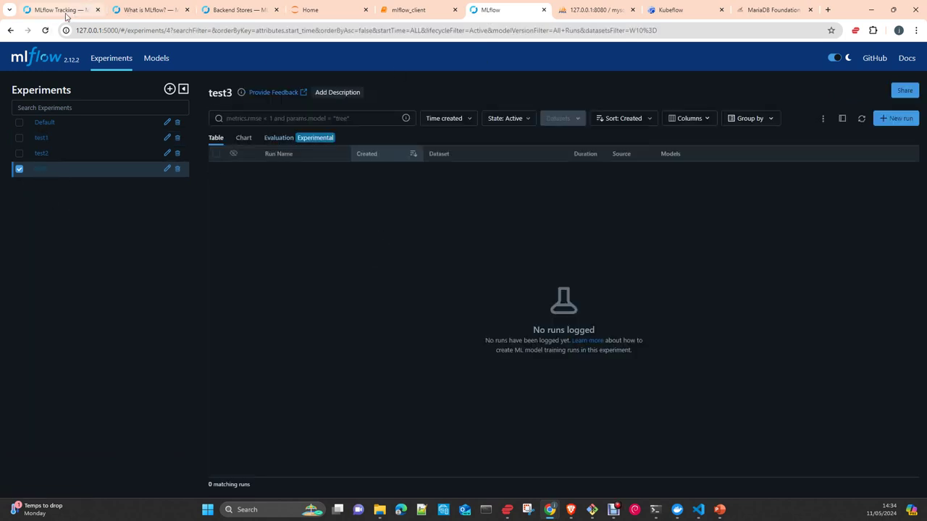
# Step: In the mlflow_client notebook's training cell, highlight the start_run line and the autolog disable argument
pyautogui.click(435, 11)
pyautogui.scroll(-3, 322, 228)
pyautogui.click(495, 269)
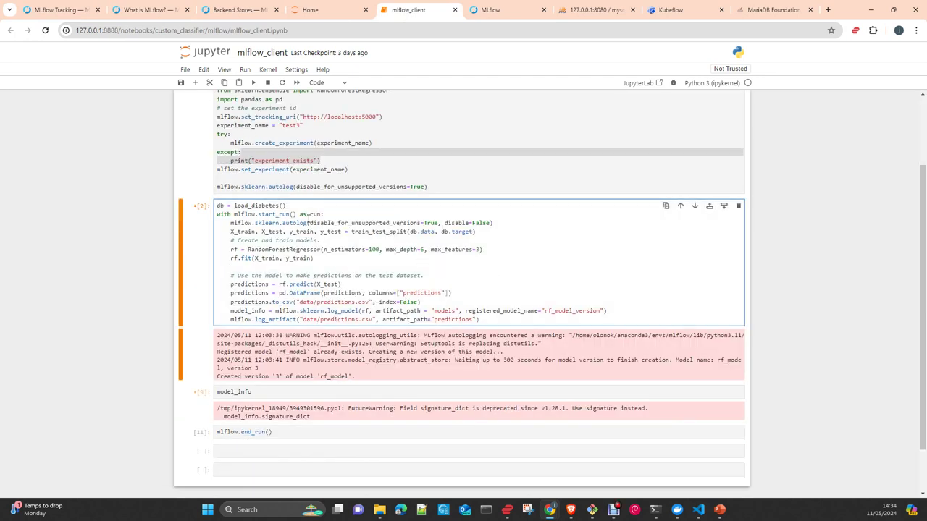
pyautogui.moveTo(336, 215); pyautogui.dragTo(210, 214)
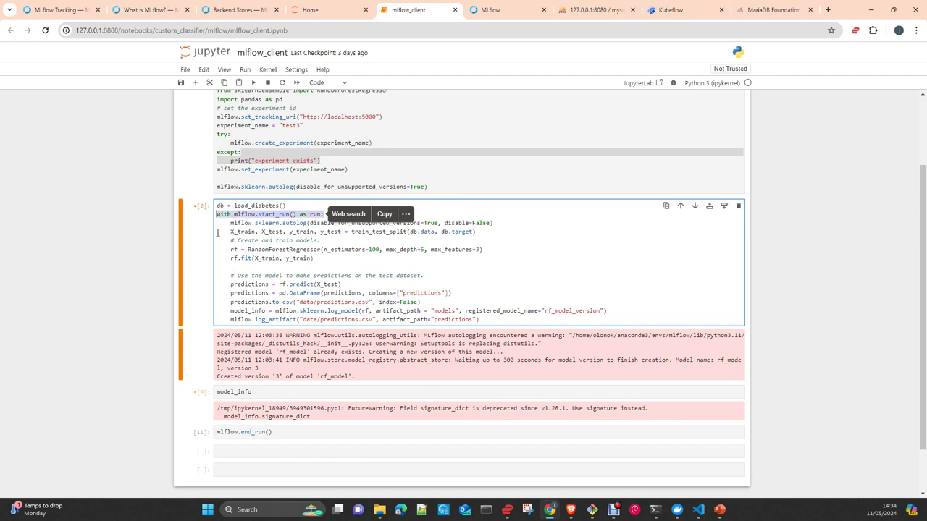
pyautogui.click(565, 253)
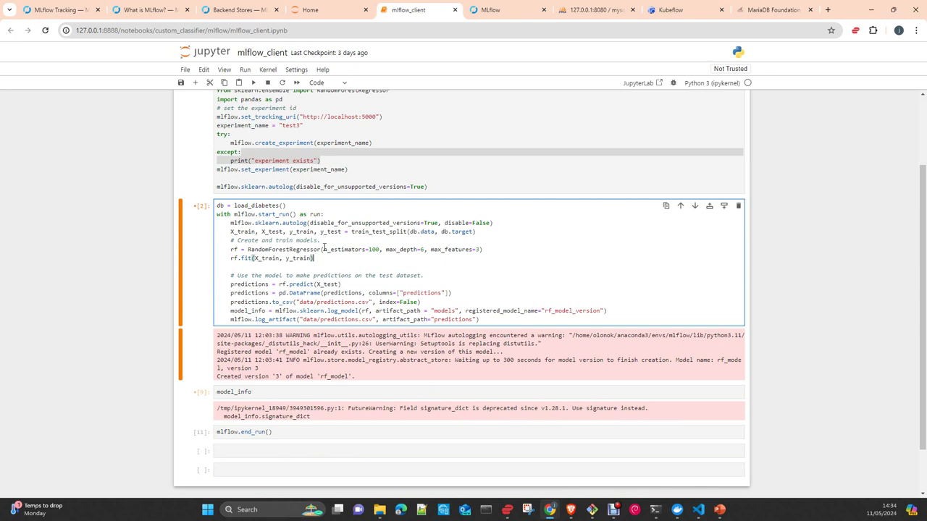
pyautogui.click(311, 215)
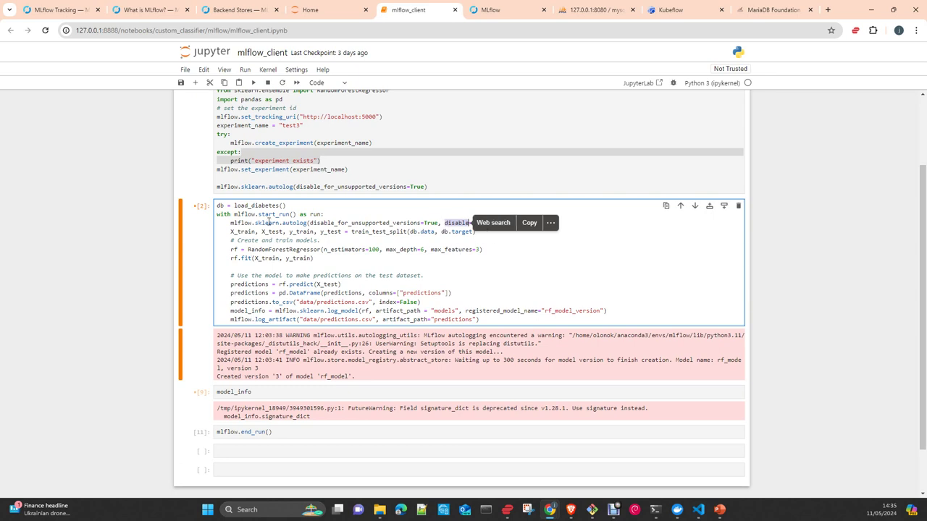
pyautogui.click(279, 249)
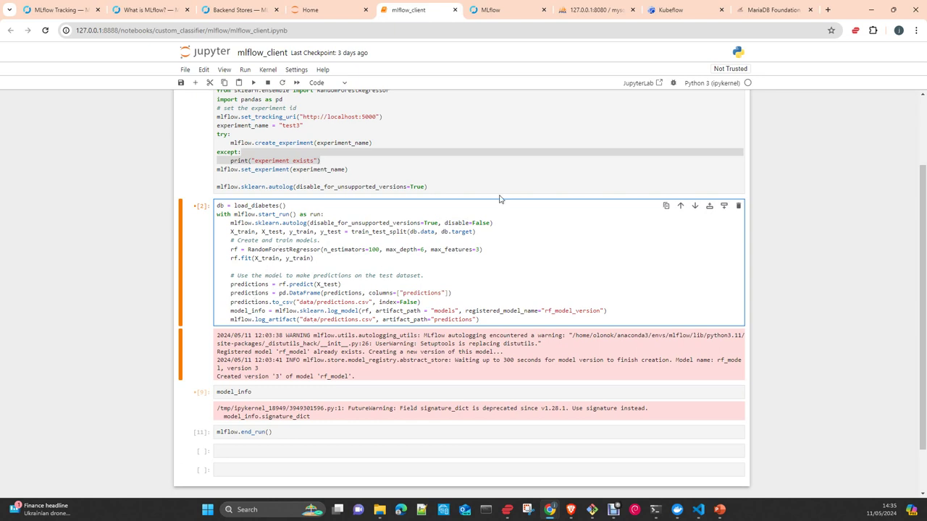
# Step: Glance at the Jupyter file list, then run the random forest training cell in the mlflow_client notebook
pyautogui.click(334, 11)
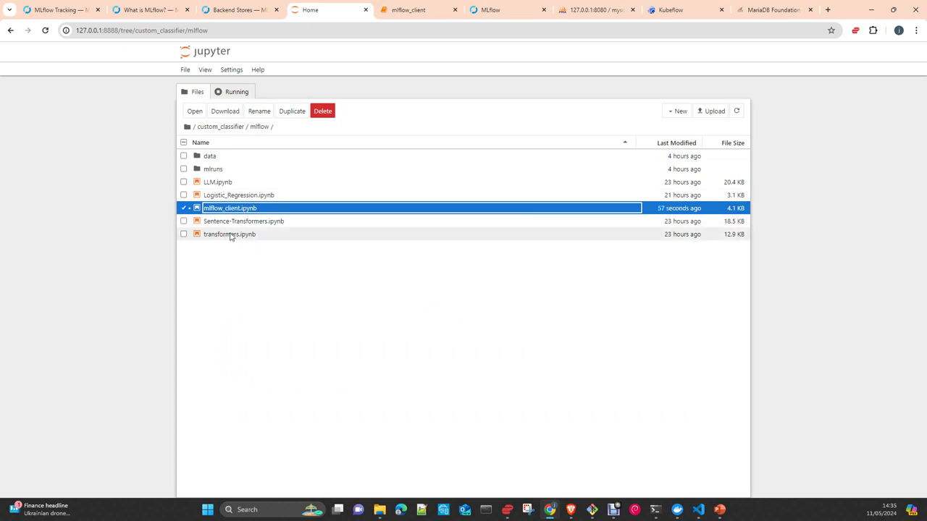
pyautogui.click(409, 11)
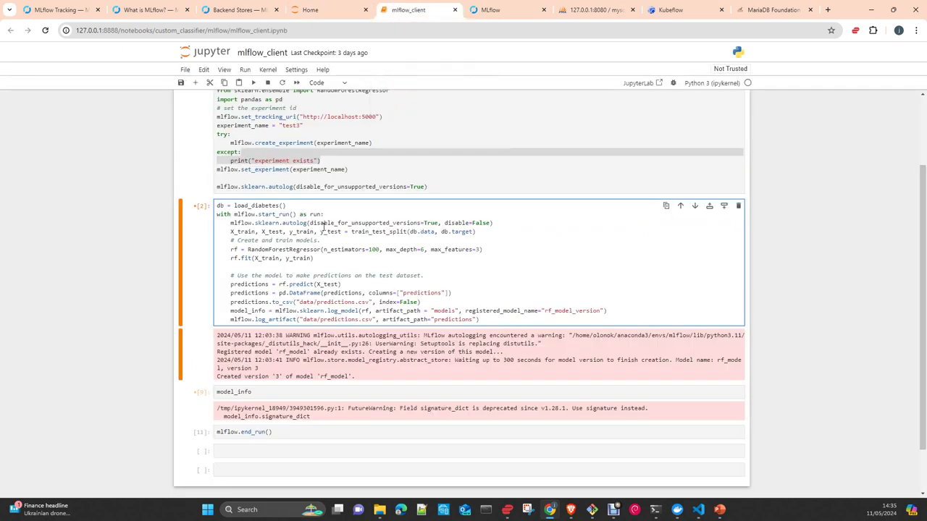
pyautogui.scroll(-2, 312, 285)
pyautogui.click(356, 212)
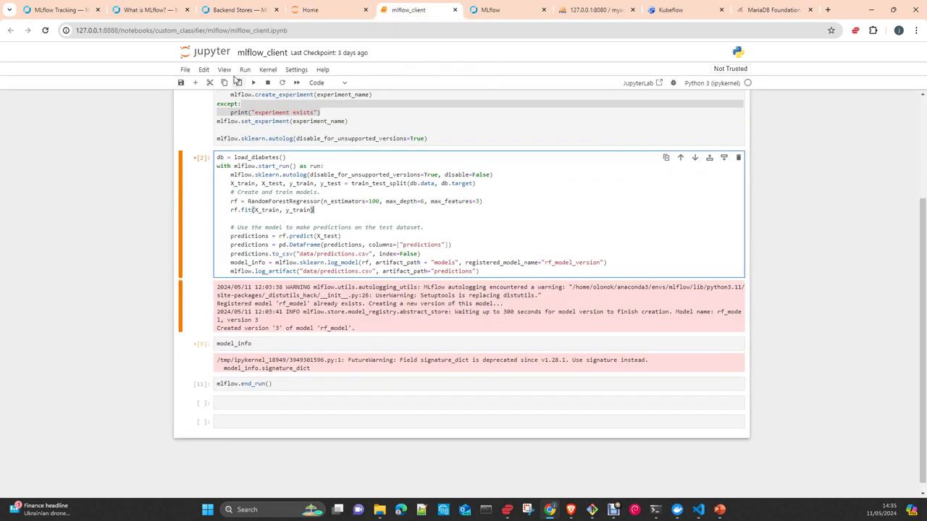
pyautogui.click(253, 82)
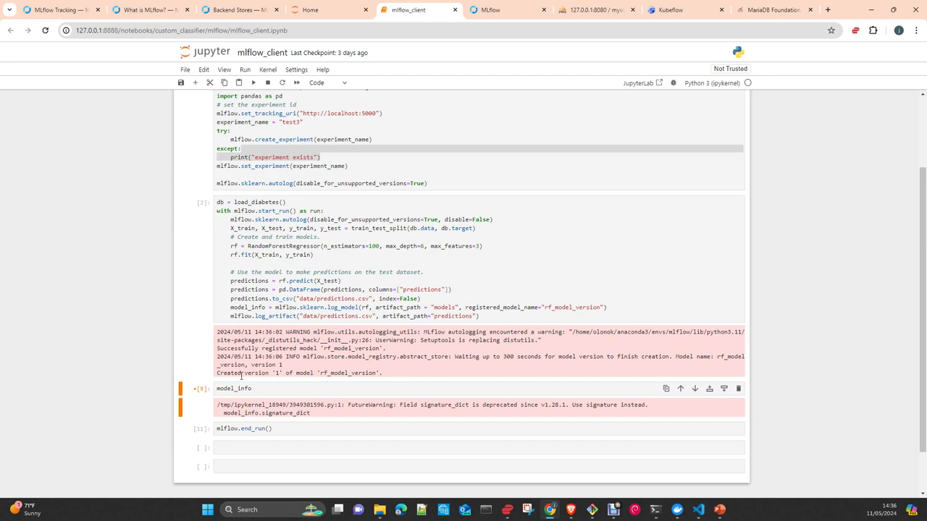
# Step: Refresh the test3 runs in MLflow, open the new run and review its details, parameters, metrics and model metrics charts
pyautogui.click(500, 10)
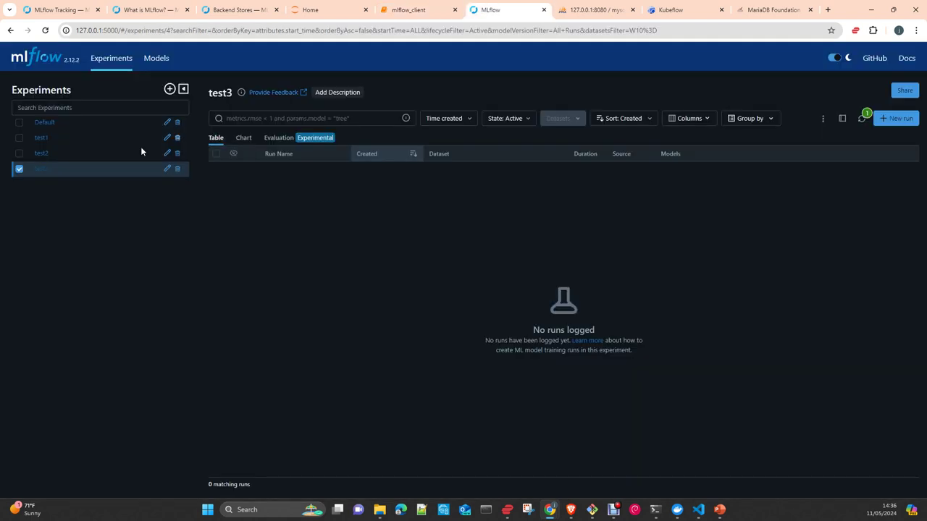
pyautogui.click(861, 119)
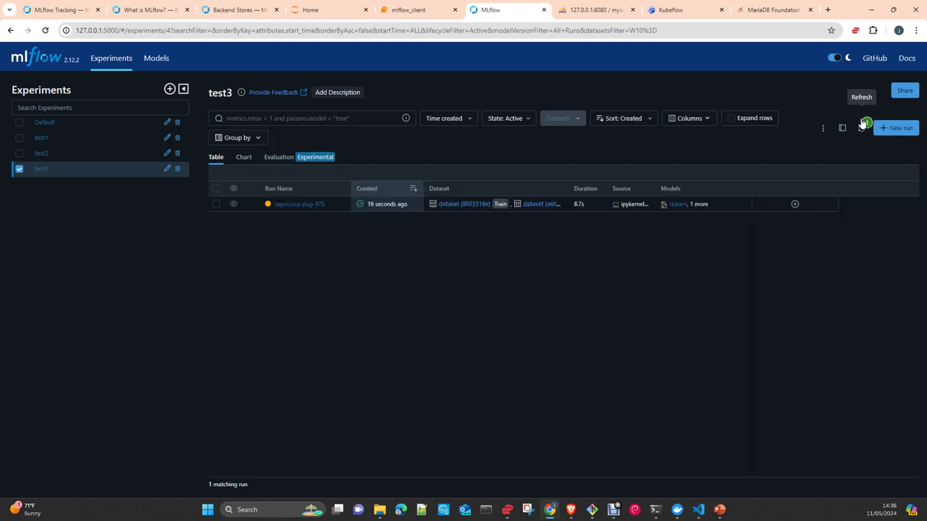
pyautogui.click(299, 204)
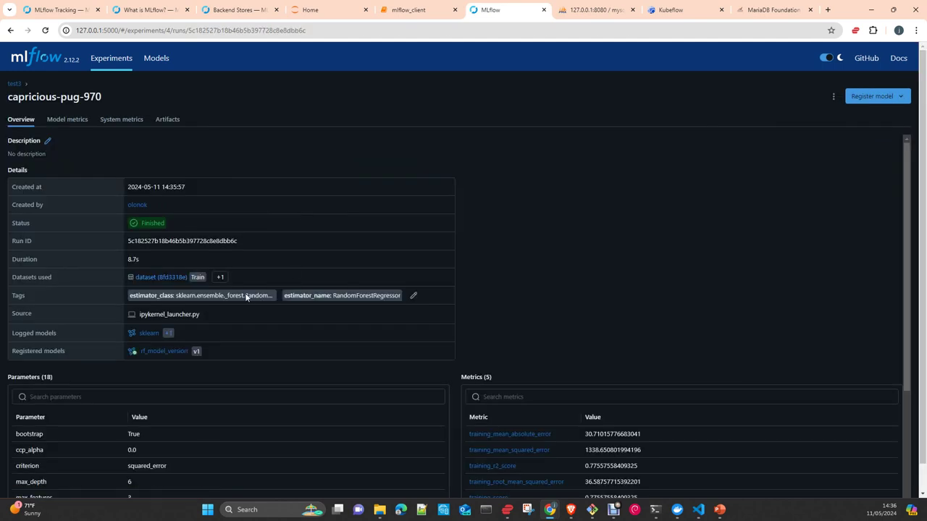
pyautogui.scroll(-3, 180, 270)
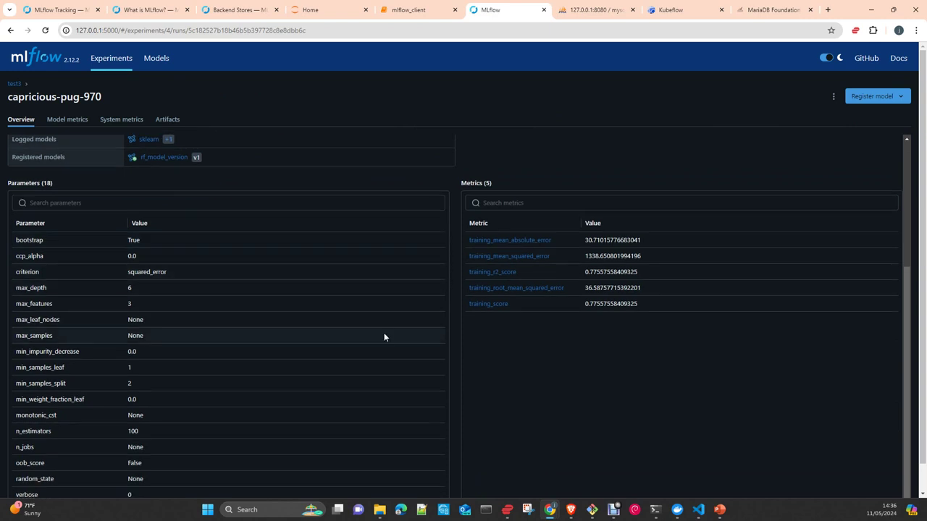
pyautogui.scroll(3, 350, 328)
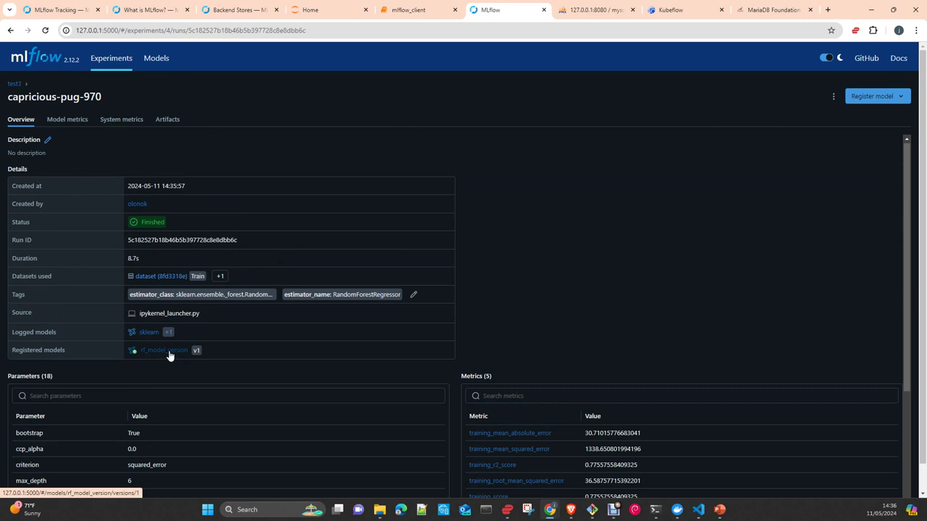
pyautogui.click(66, 121)
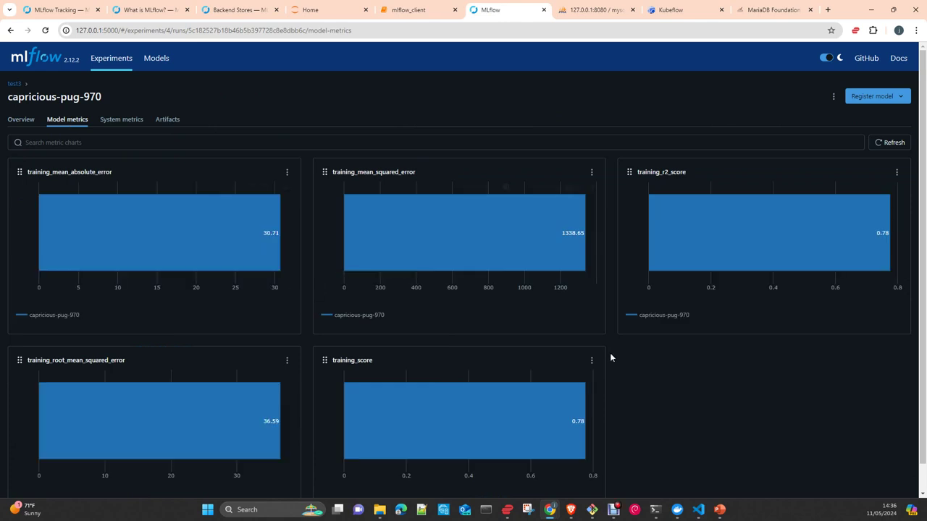
# Step: Inspect the test3 run's artifacts, viewing estimator.html, the model folder and the models folder
pyautogui.click(169, 121)
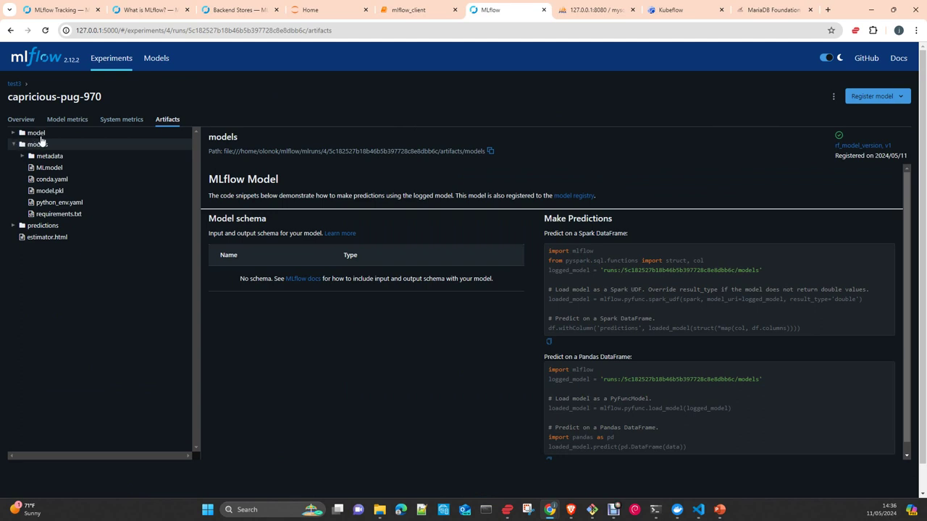
pyautogui.click(42, 241)
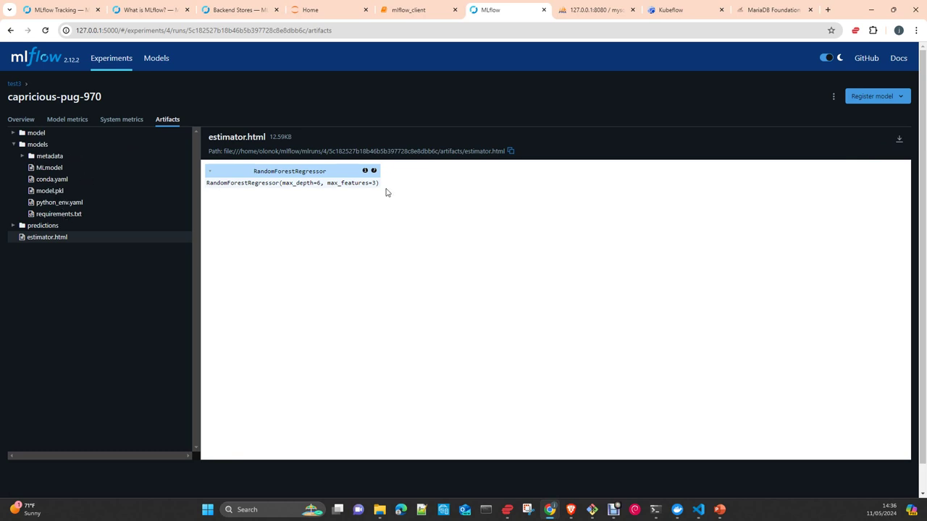
pyautogui.click(38, 134)
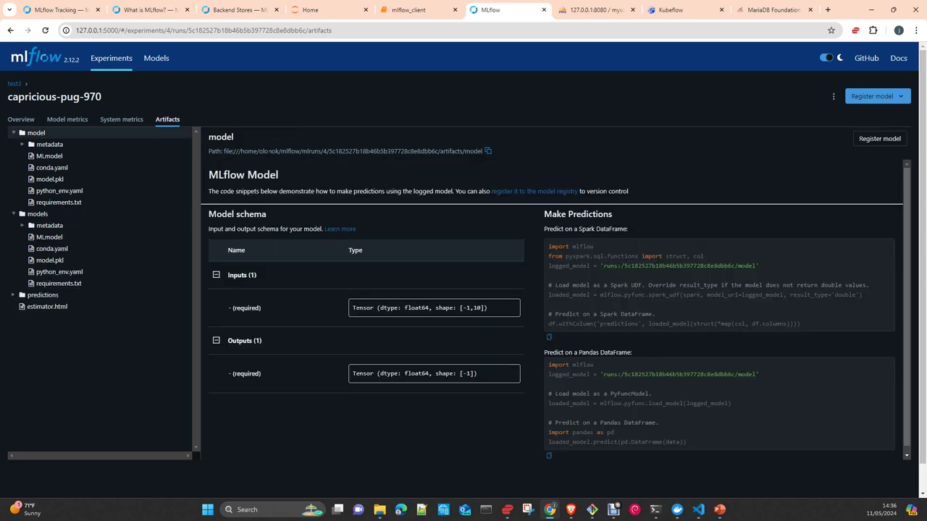
pyautogui.click(28, 216)
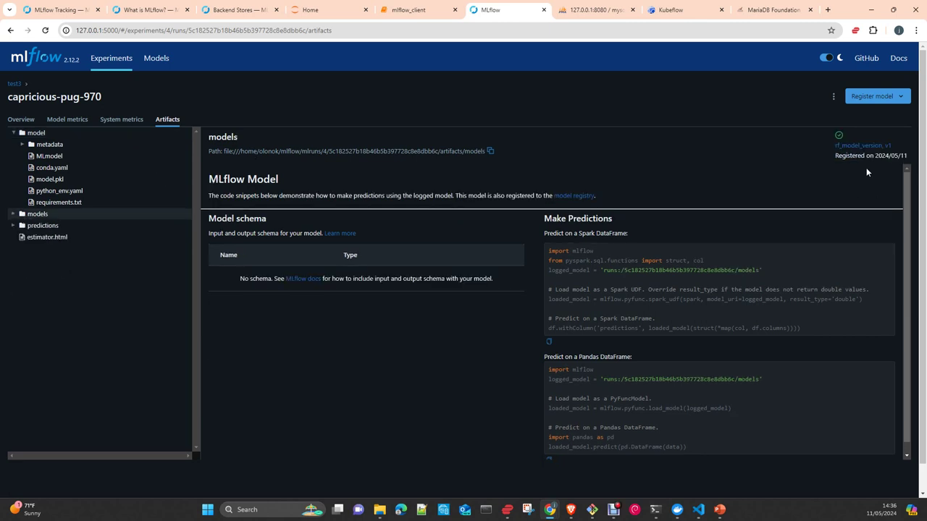
# Step: In the mlflow_client notebook's training cell, highlight the registered_model_name argument and the log_model call
pyautogui.click(421, 11)
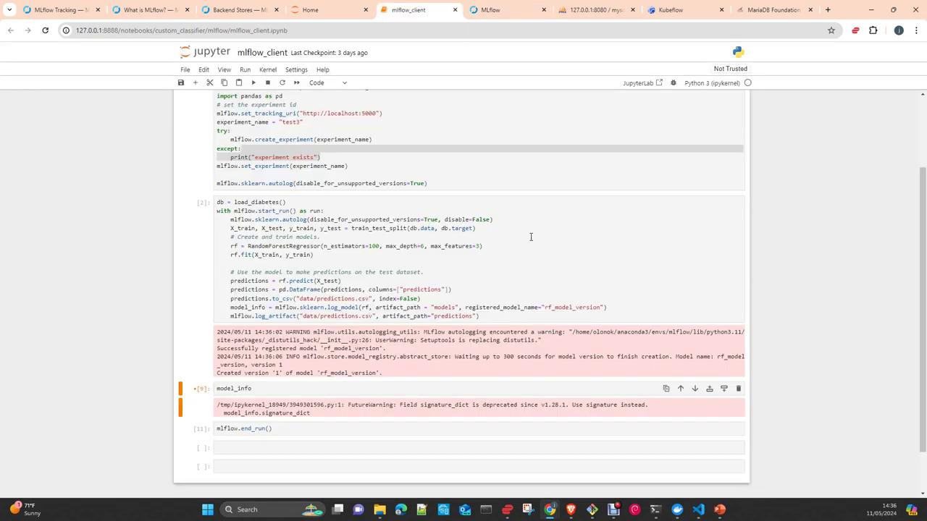
pyautogui.doubleClick(478, 307)
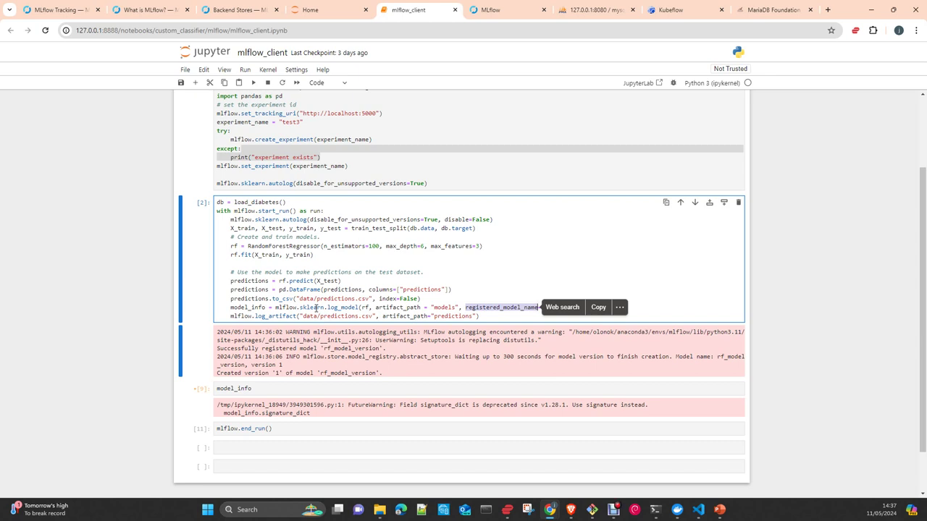
pyautogui.doubleClick(342, 308)
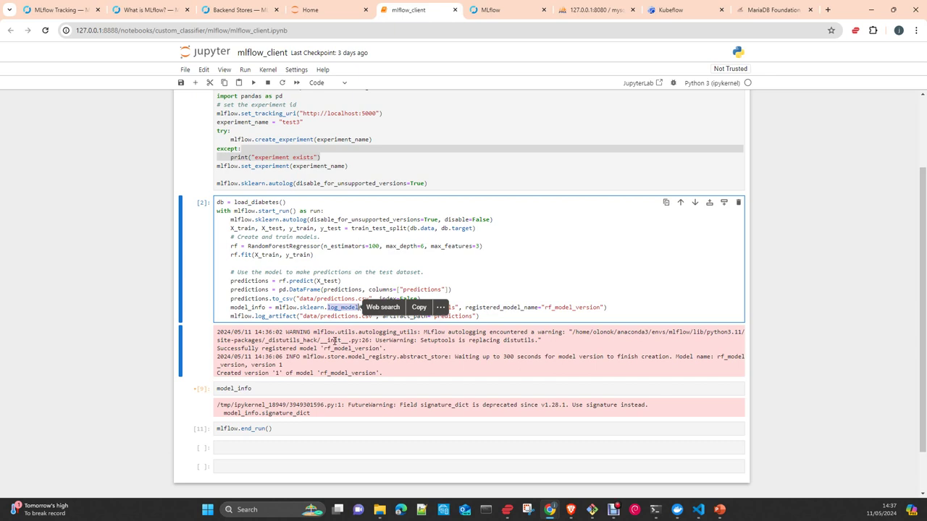
pyautogui.click(581, 307)
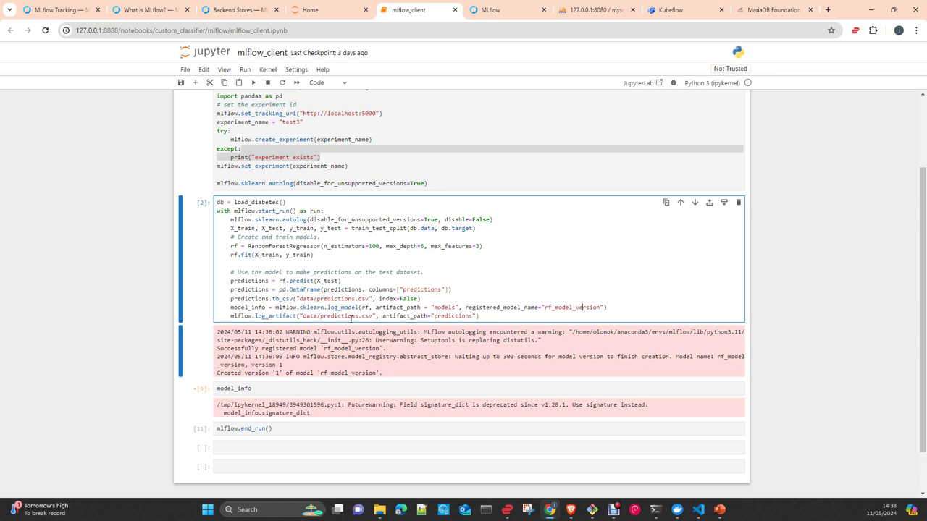
# Step: In MLflow, expand the run's predictions artifact folder and return to the run's overview
pyautogui.click(506, 10)
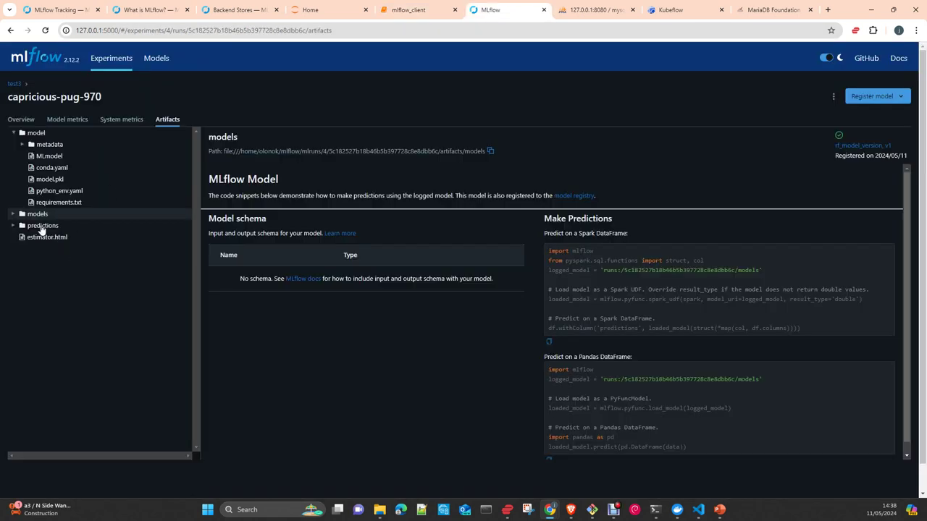
pyautogui.click(13, 226)
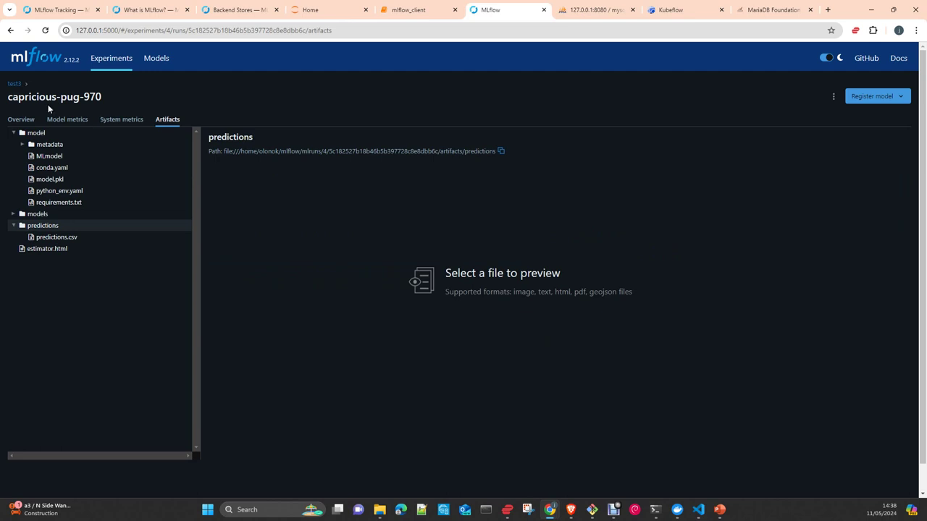
pyautogui.click(21, 120)
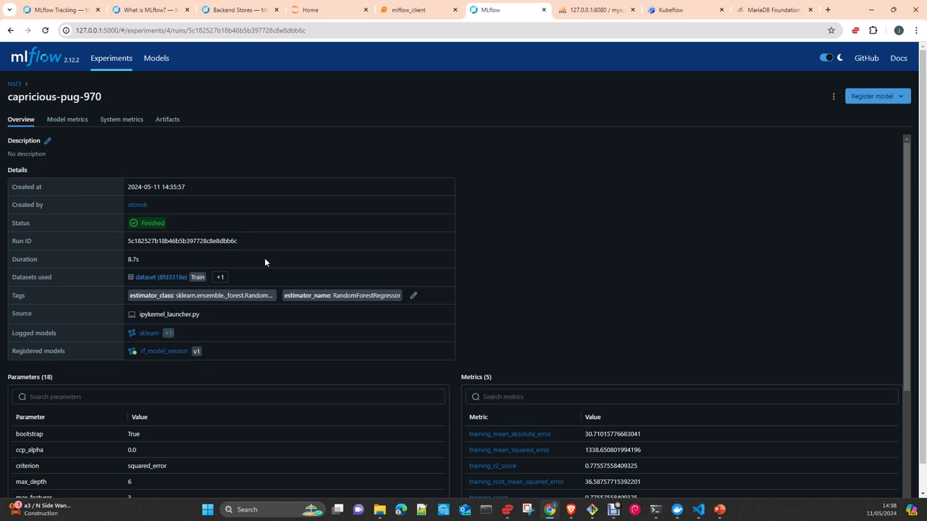
# Step: In File Explorer, go to the mlflow/mlruns directory and open the new run's artifacts folder under experiment 4
pyautogui.moveTo(382, 511)
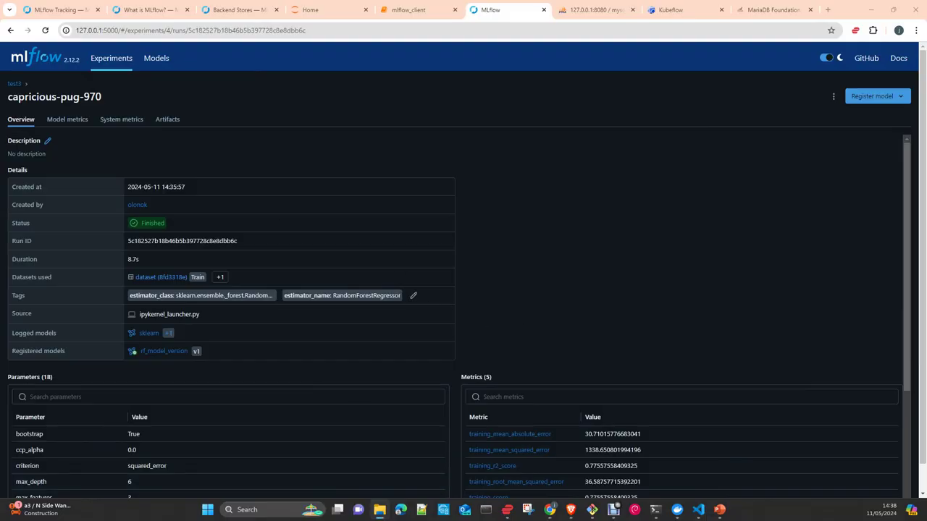
pyautogui.click(380, 509)
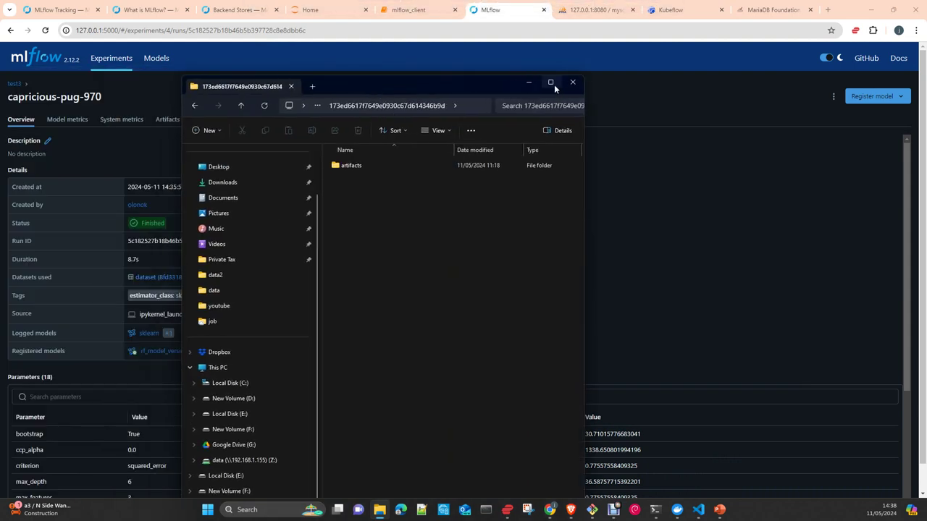
pyautogui.click(552, 82)
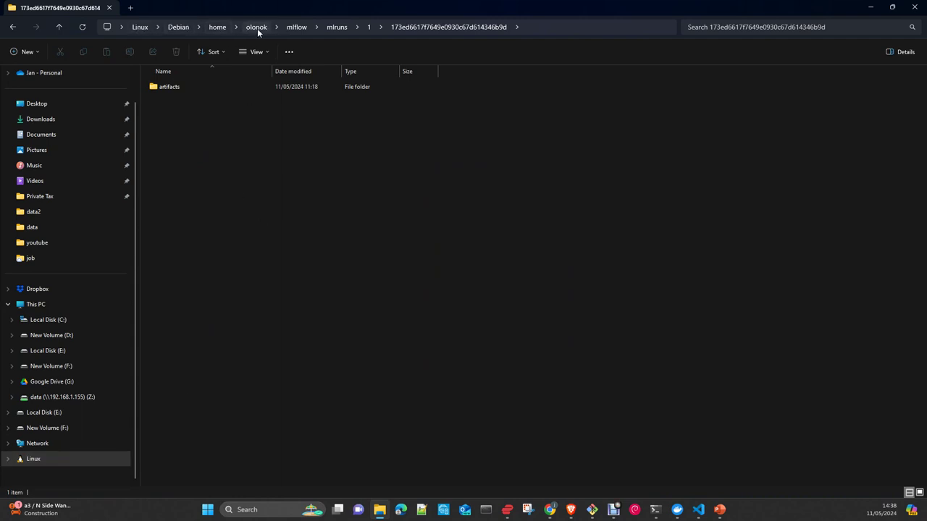
pyautogui.click(337, 28)
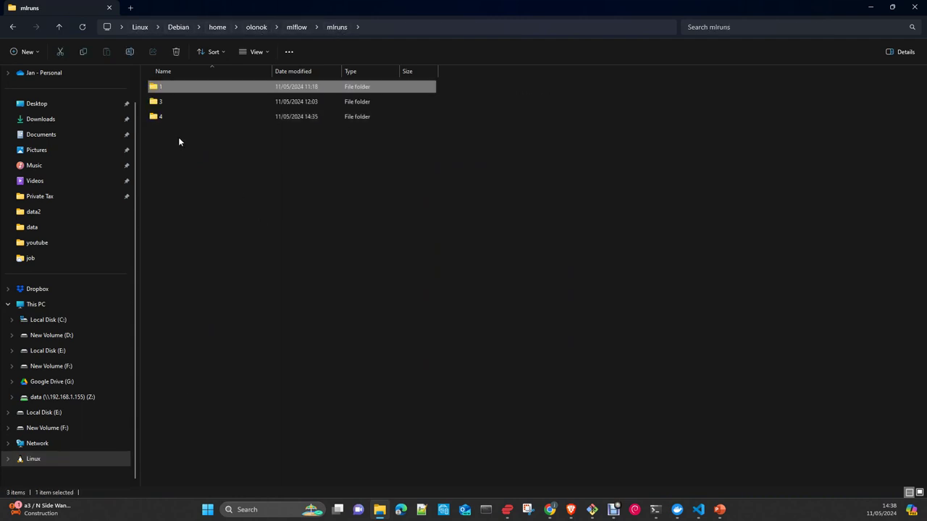
pyautogui.doubleClick(160, 117)
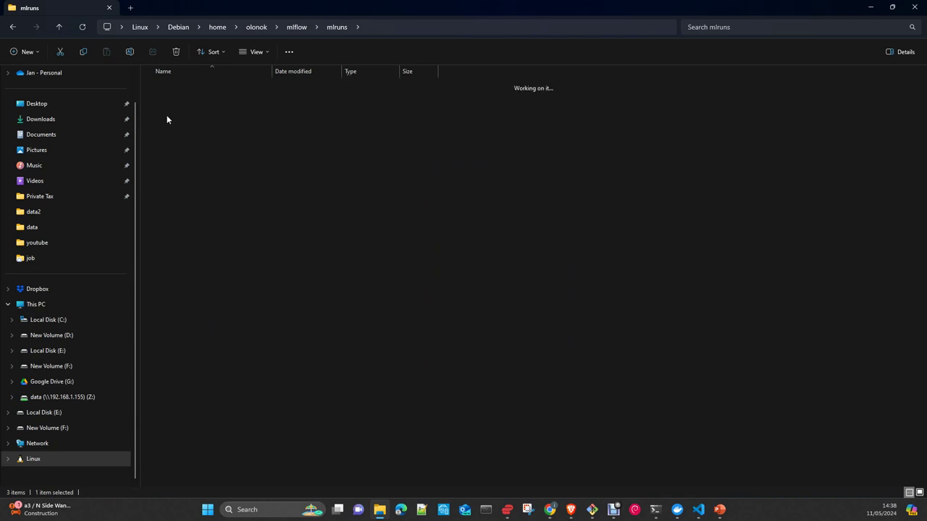
pyautogui.doubleClick(201, 91)
pyautogui.click(163, 90)
pyautogui.doubleClick(164, 88)
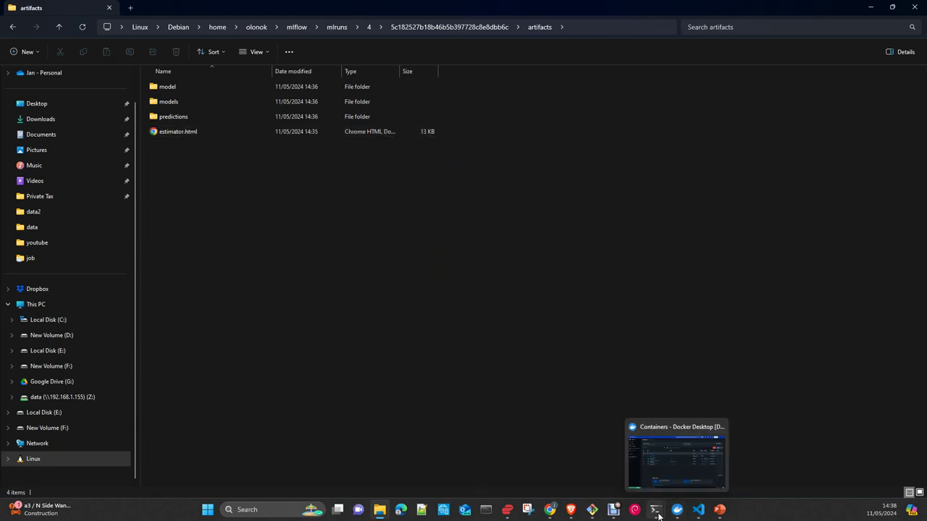
# Step: Return to MLflow and view the capricious-pug-970 run's artifacts
pyautogui.moveTo(660, 513)
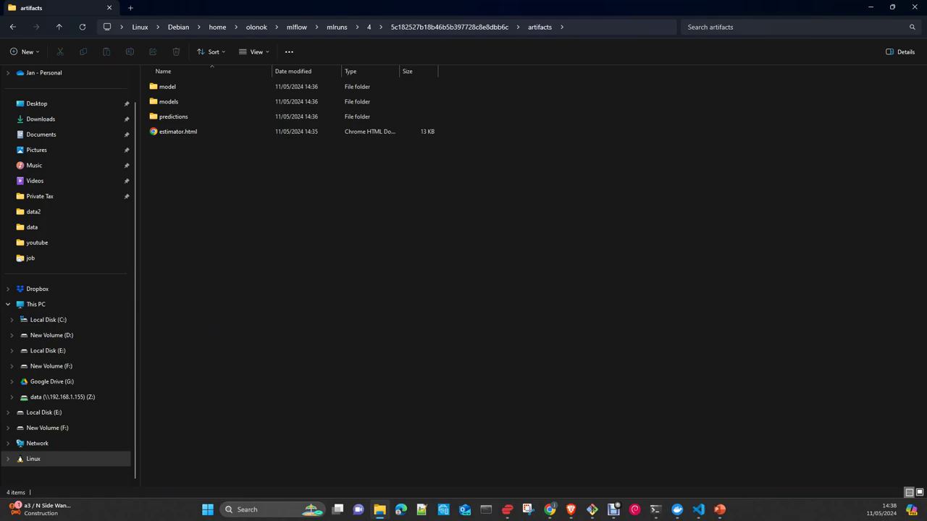
pyautogui.click(549, 509)
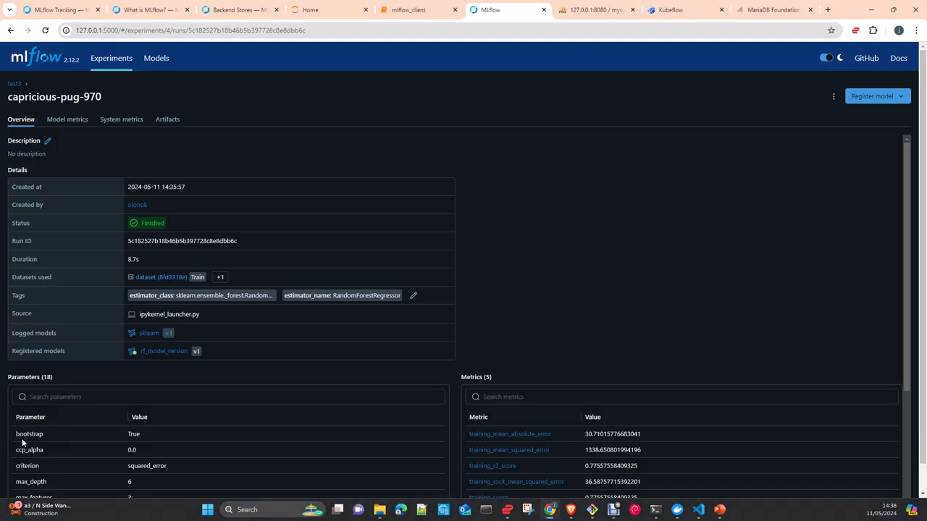
pyautogui.click(168, 120)
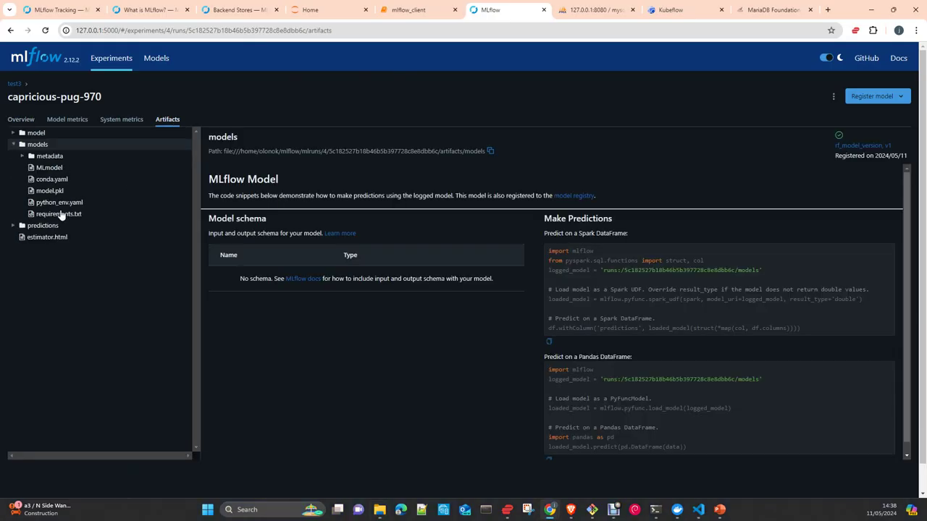
# Step: In phpMyAdmin, browse the experiments and runs tables of mlflow_db, and compare the stored run ID with the MLflow run overview
pyautogui.click(607, 12)
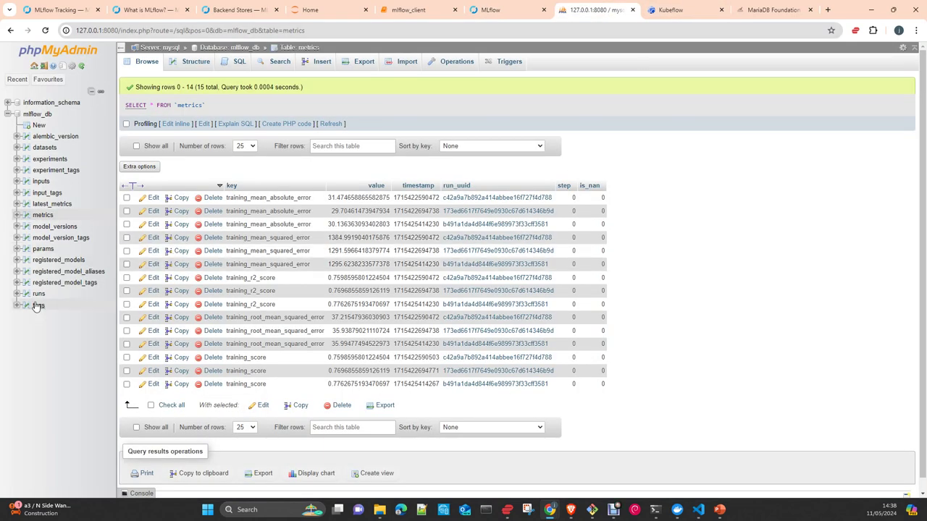
pyautogui.click(51, 159)
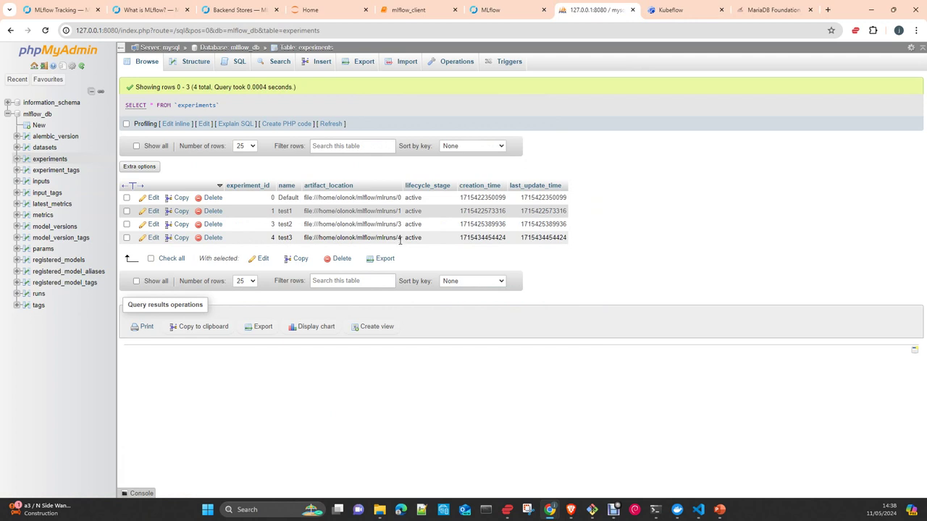
pyautogui.click(41, 295)
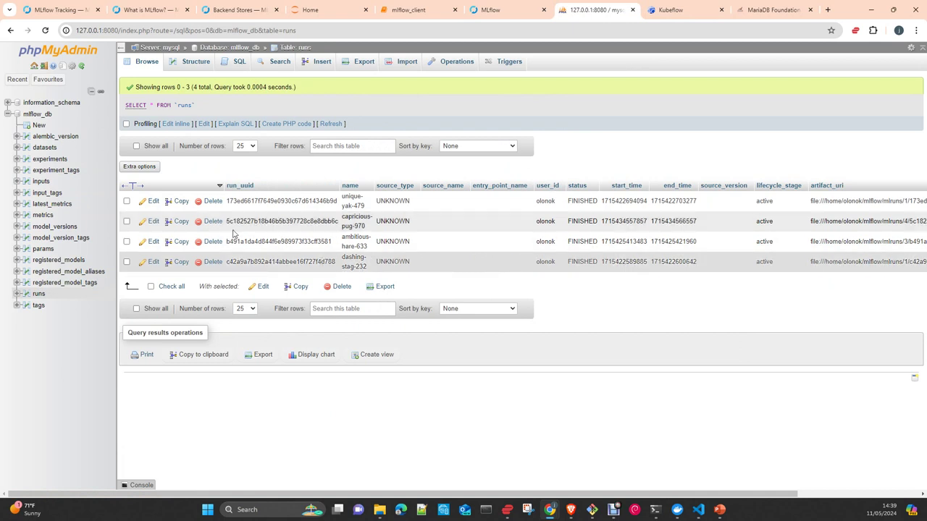
pyautogui.click(494, 10)
pyautogui.click(20, 120)
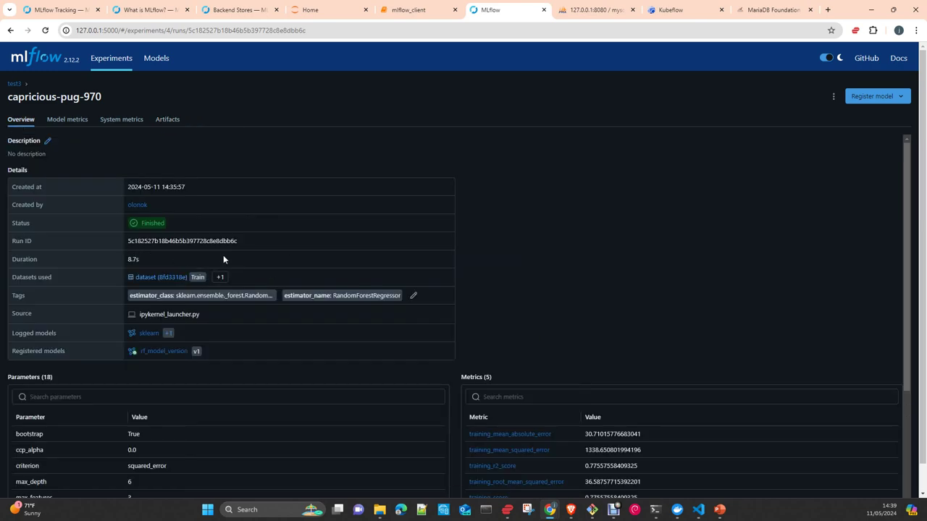
pyautogui.click(590, 12)
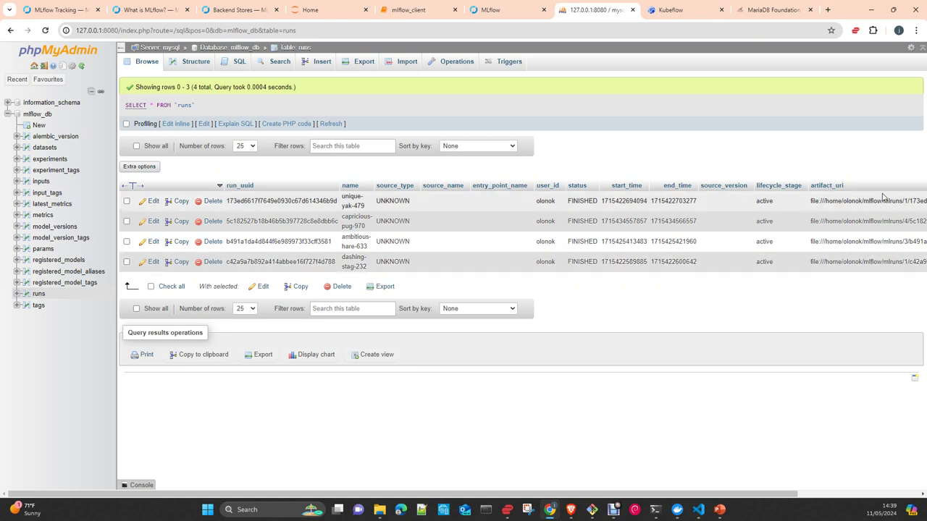
# Step: In the runs table, move the artifact_uri column before start_time and widen it
pyautogui.doubleClick(860, 223)
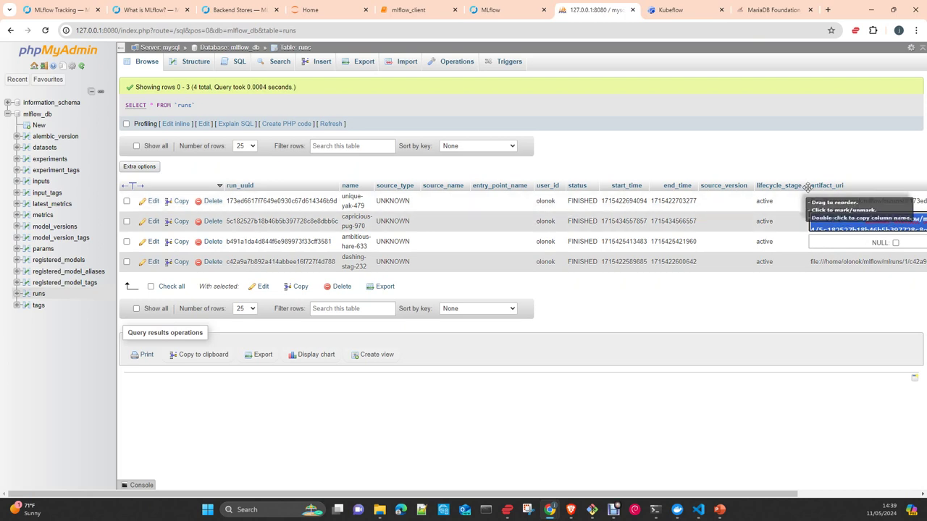
pyautogui.moveTo(809, 186); pyautogui.dragTo(619, 189)
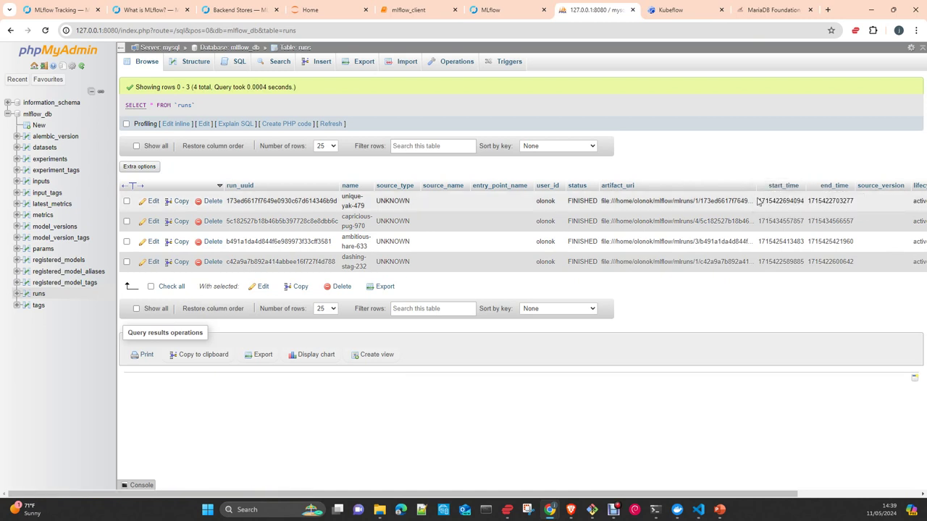
pyautogui.moveTo(756, 196); pyautogui.dragTo(829, 198)
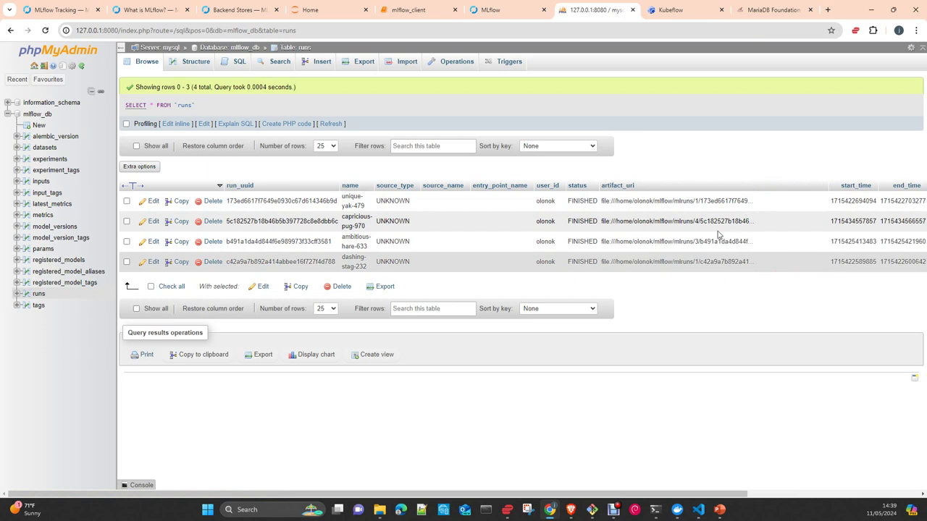
# Step: Read the full artifact_uri of the capricious-pug-970 run and look at its artifacts folder in File Explorer
pyautogui.doubleClick(680, 222)
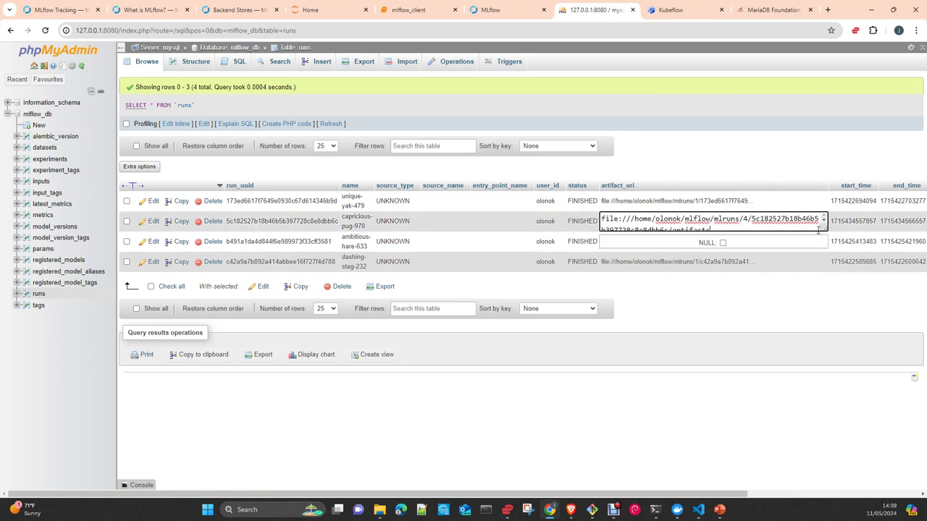
pyautogui.moveTo(826, 233); pyautogui.dragTo(836, 249)
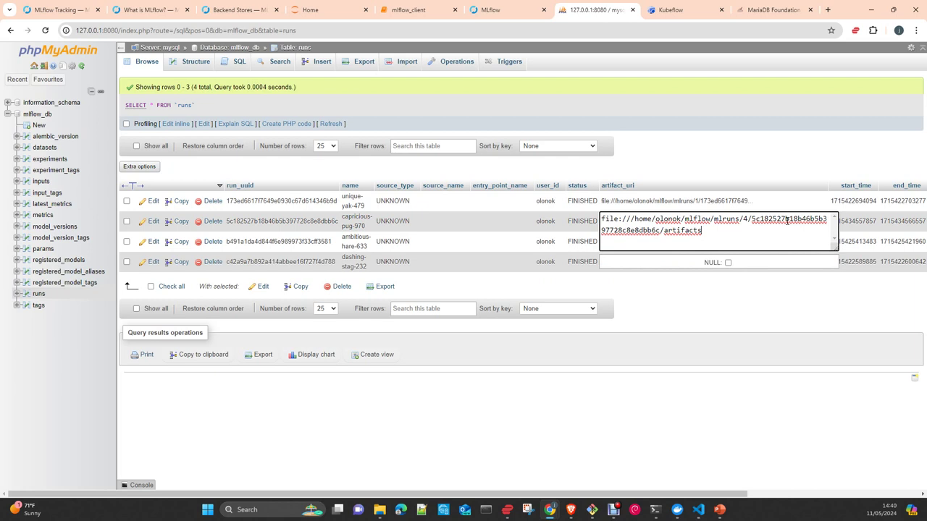
pyautogui.click(729, 312)
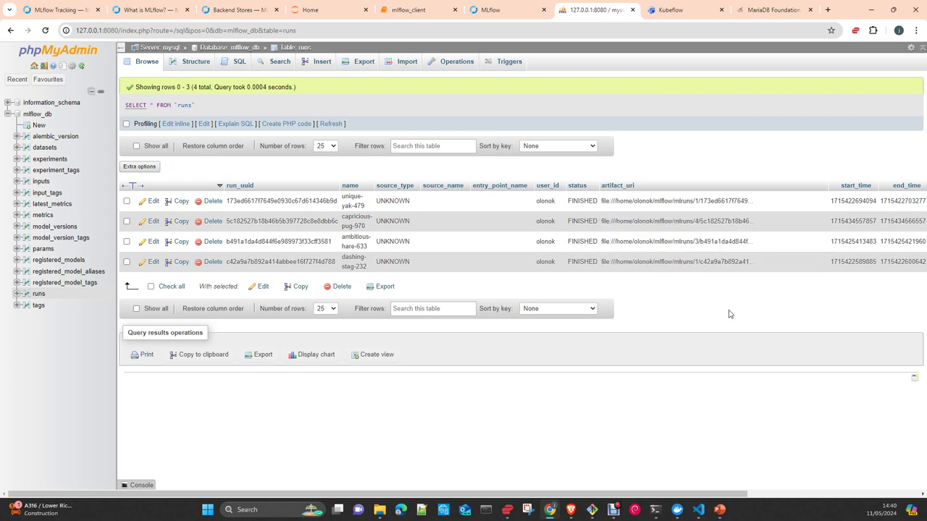
pyautogui.click(374, 471)
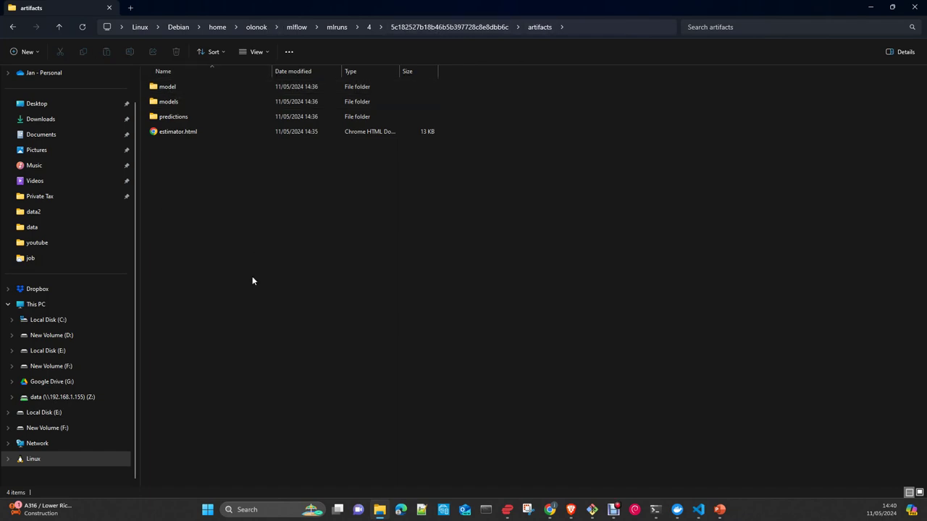
pyautogui.click(869, 8)
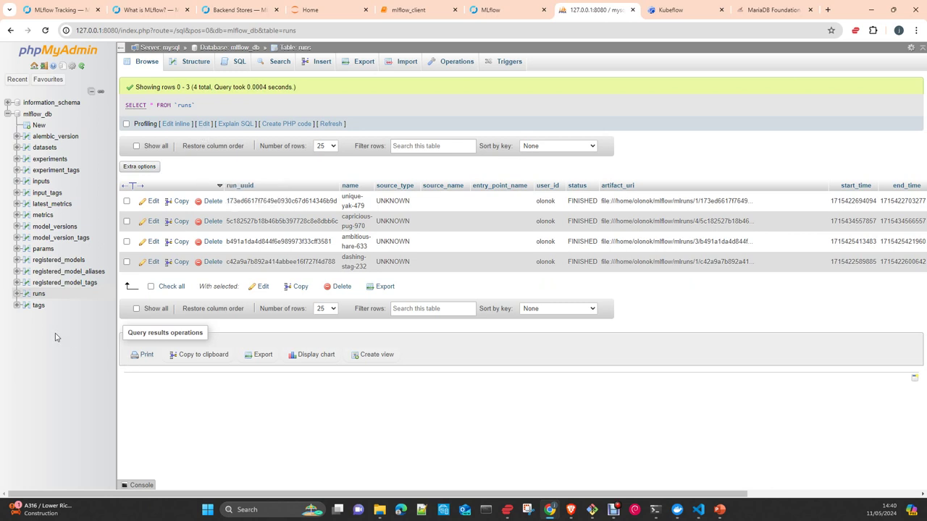
# Step: View the volumes in Docker Desktop to find custom-classifier_database_volume, then return to phpMyAdmin
pyautogui.click(679, 515)
pyautogui.click(37, 76)
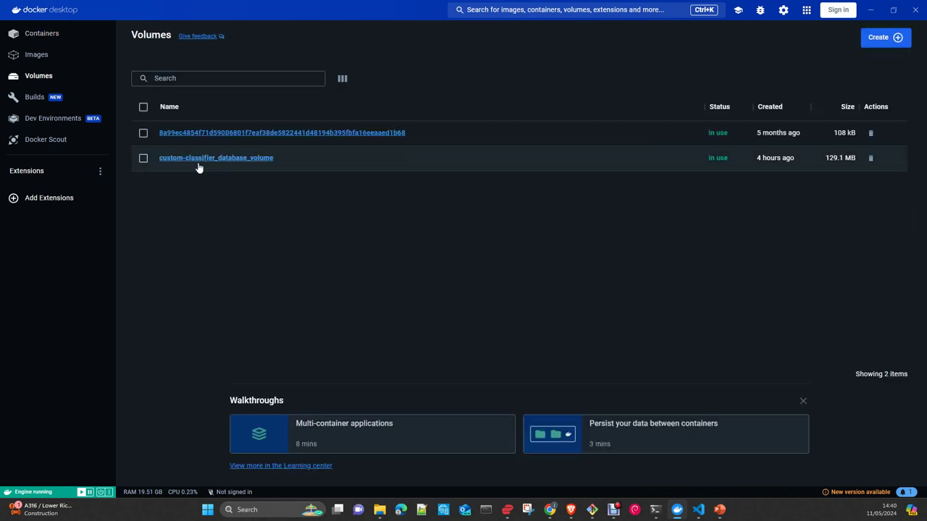
pyautogui.click(873, 13)
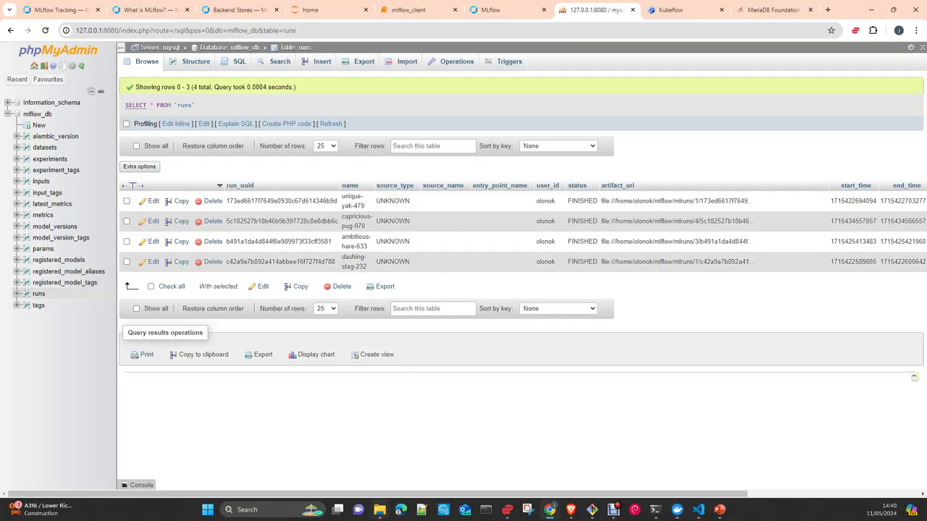
pyautogui.moveTo(375, 517)
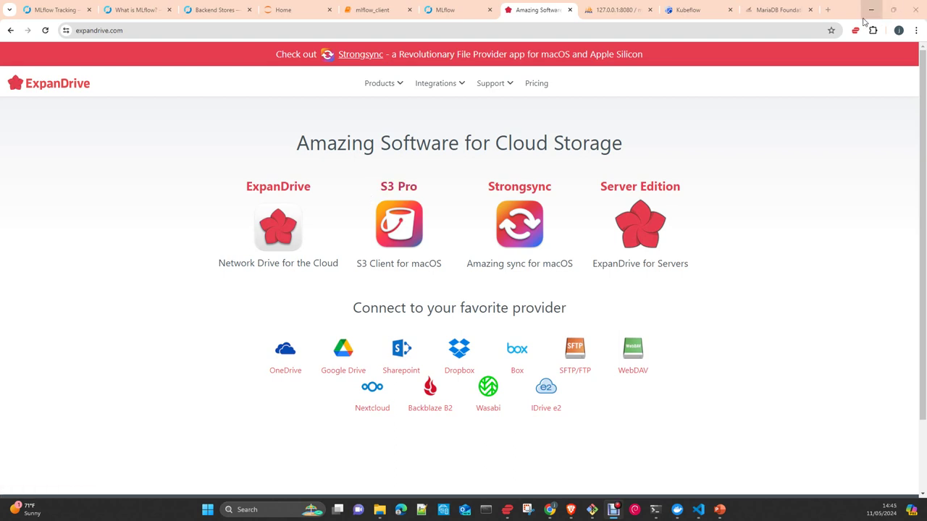
pyautogui.moveTo(850, 11); pyautogui.dragTo(690, 43)
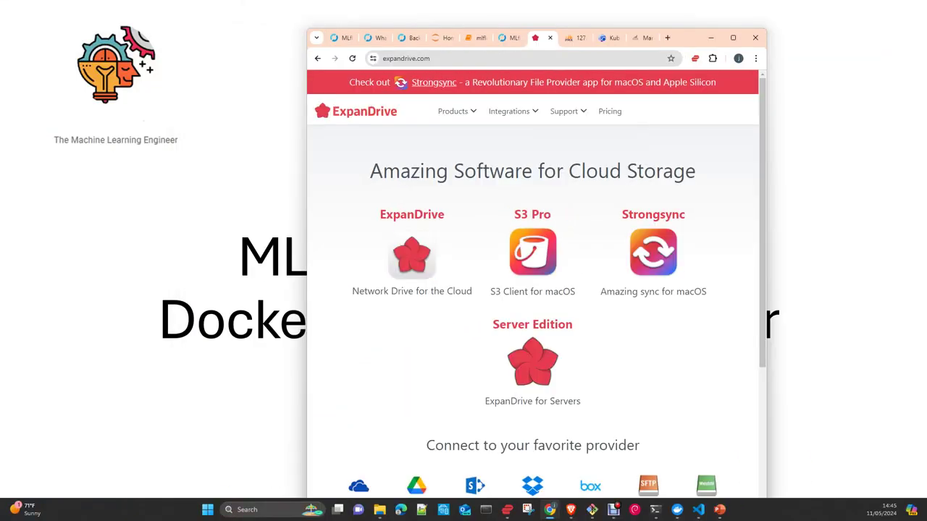
pyautogui.click(733, 38)
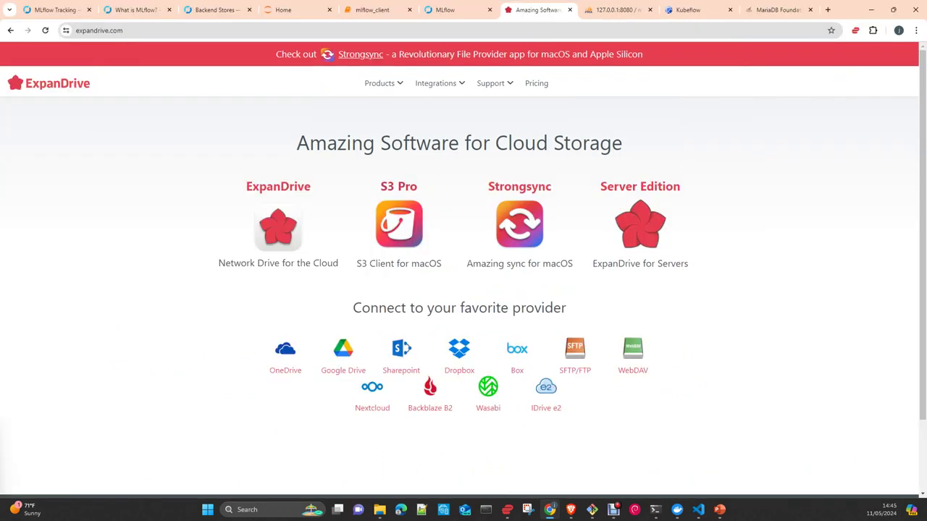
# Step: Switch to VS Code and open the mlflow Dockerfile at the requirements.txt installation line
pyautogui.hotkey('alt', 'Tab')
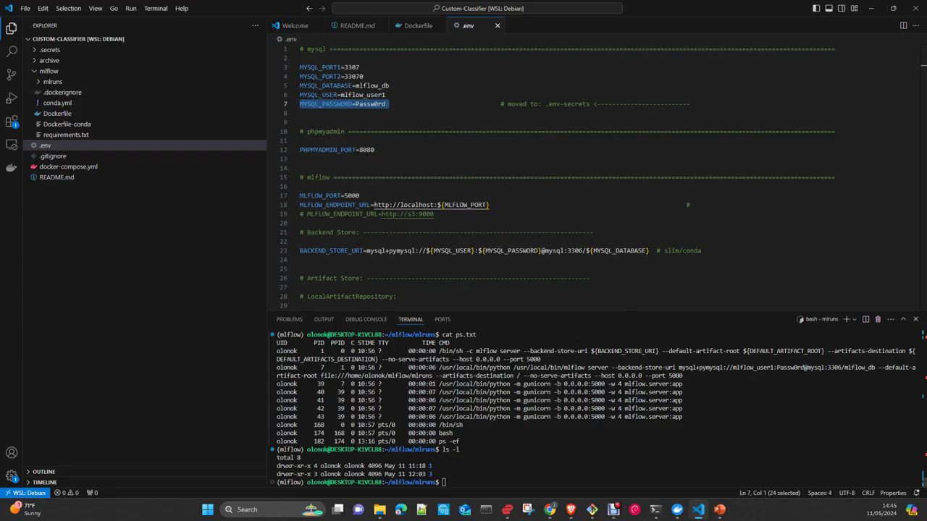
pyautogui.click(420, 25)
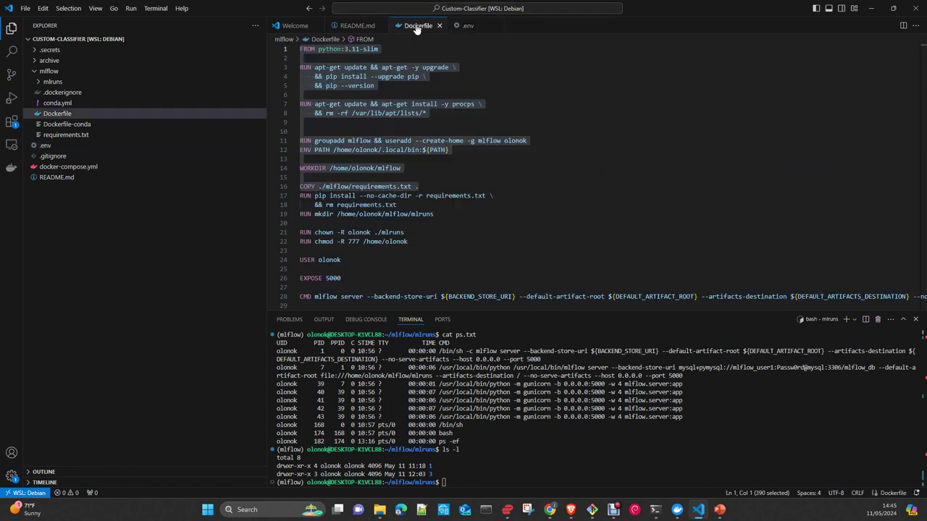
pyautogui.click(529, 194)
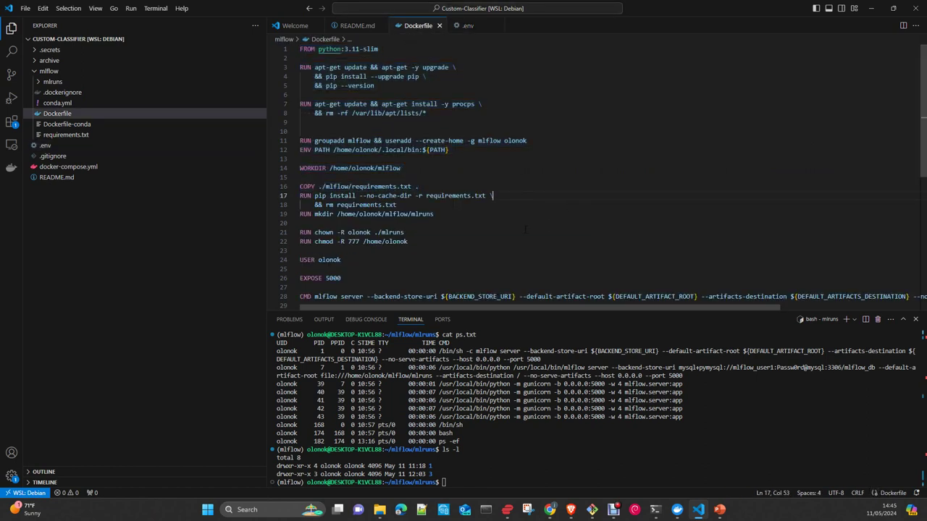